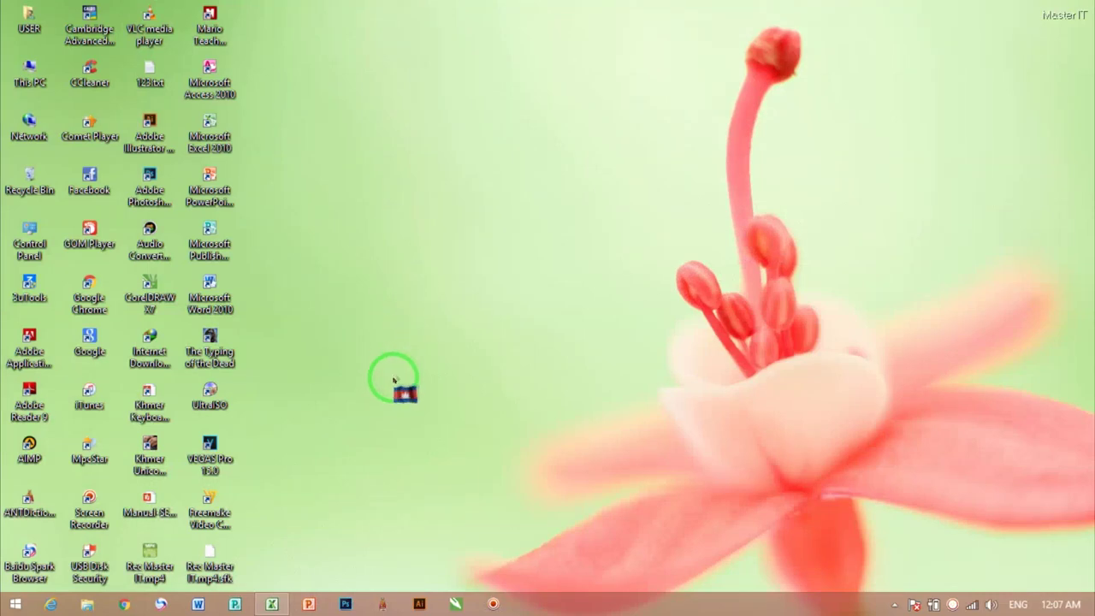
Restore the Excel workbook with the student score table from the taskbar.
left_click(274, 604)
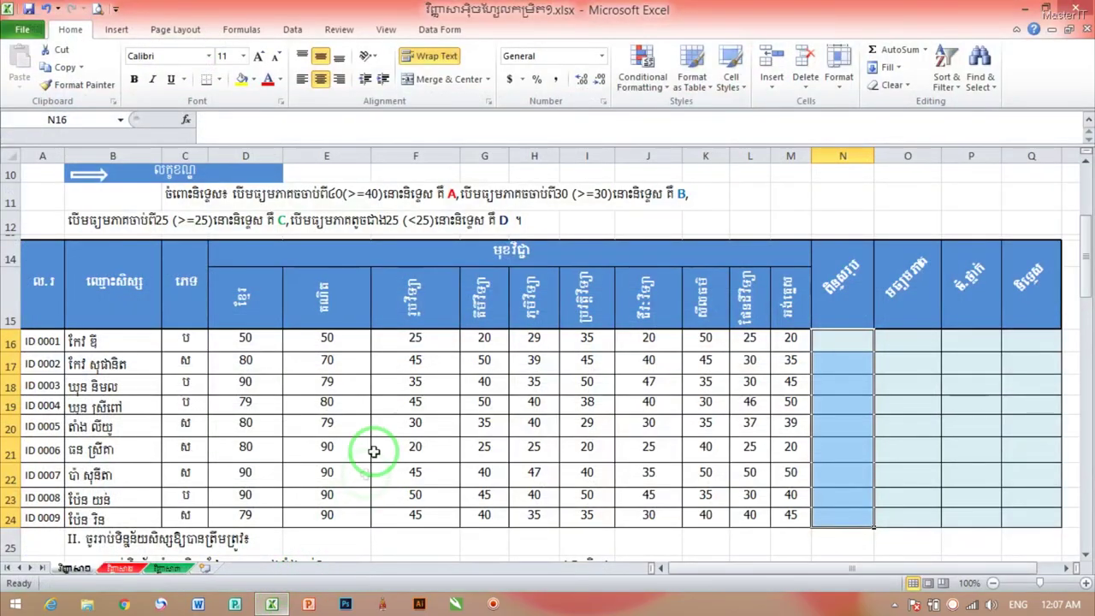
scroll(1086, 265, "up", 3)
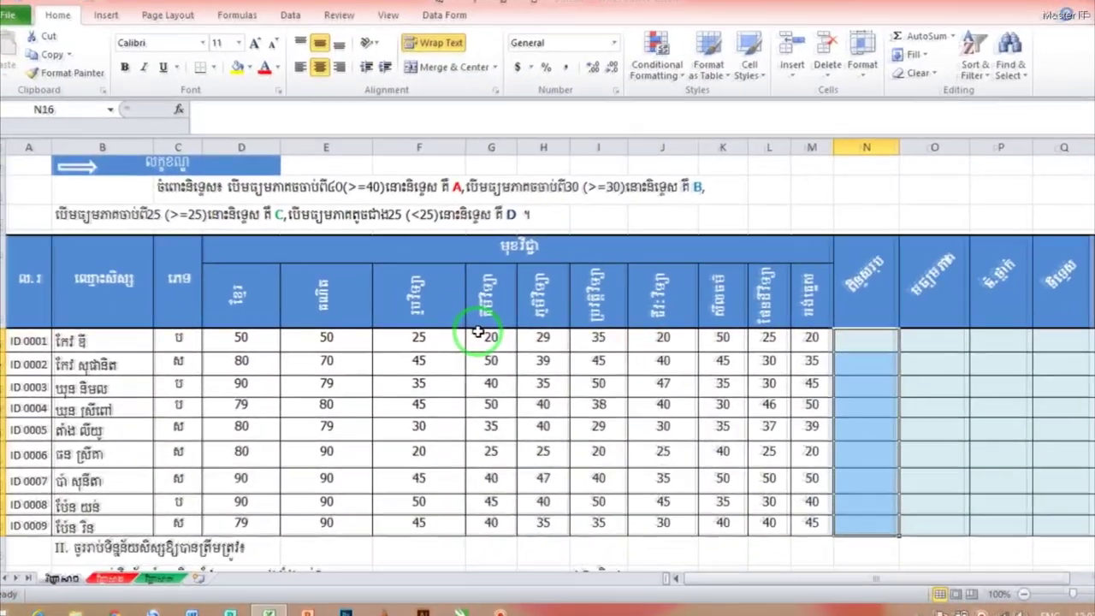
scroll(385, 342, "down", 2)
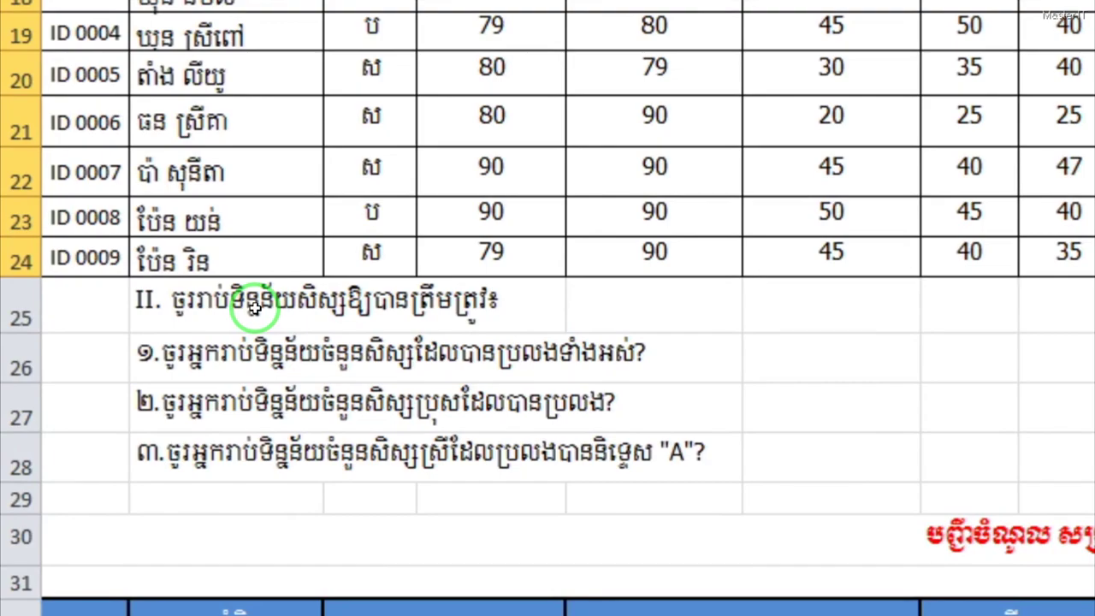
scroll(255, 309, "down", 4)
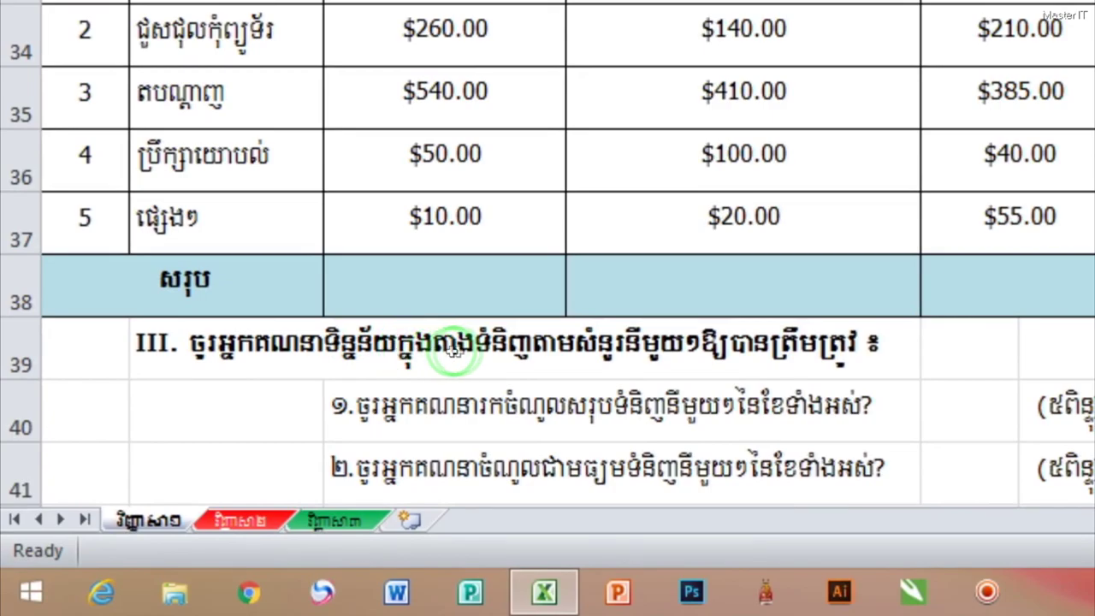
scroll(514, 351, "down", 3)
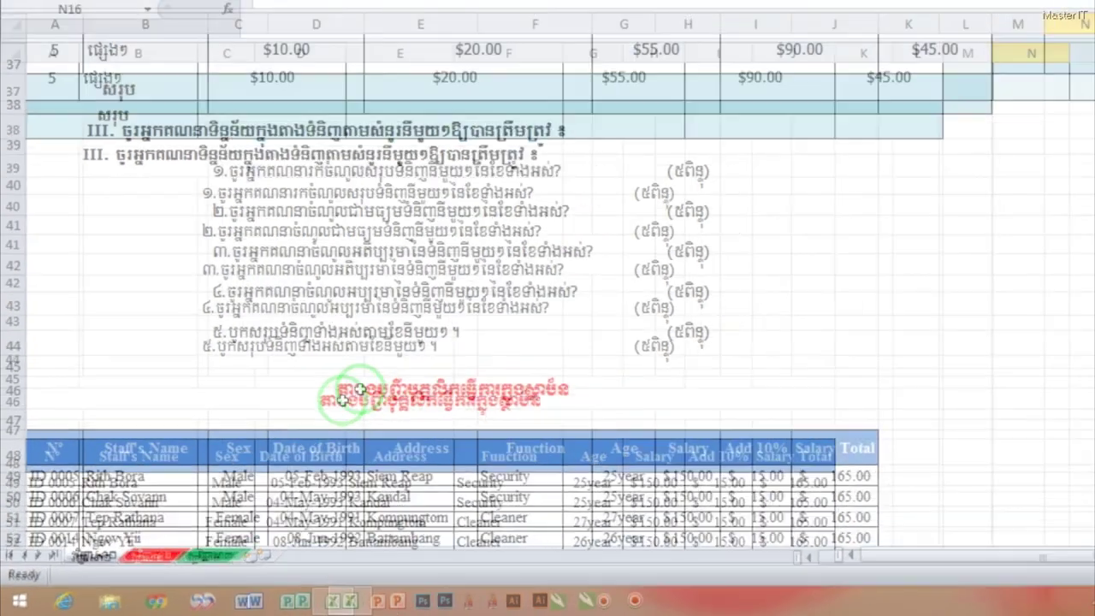
scroll(220, 451, "down", 4)
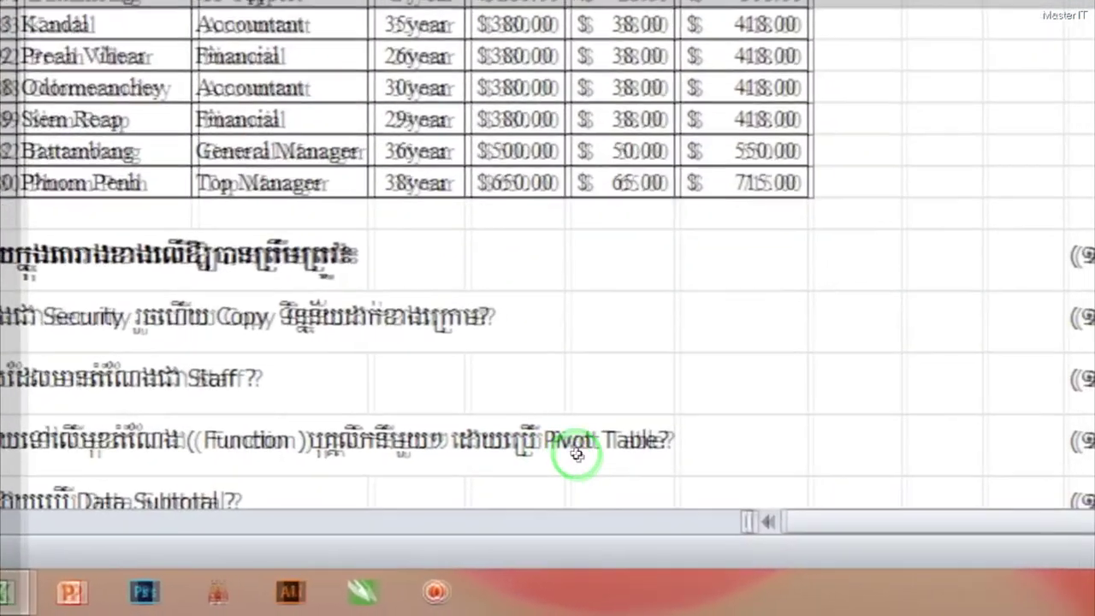
scroll(547, 449, "down", 2)
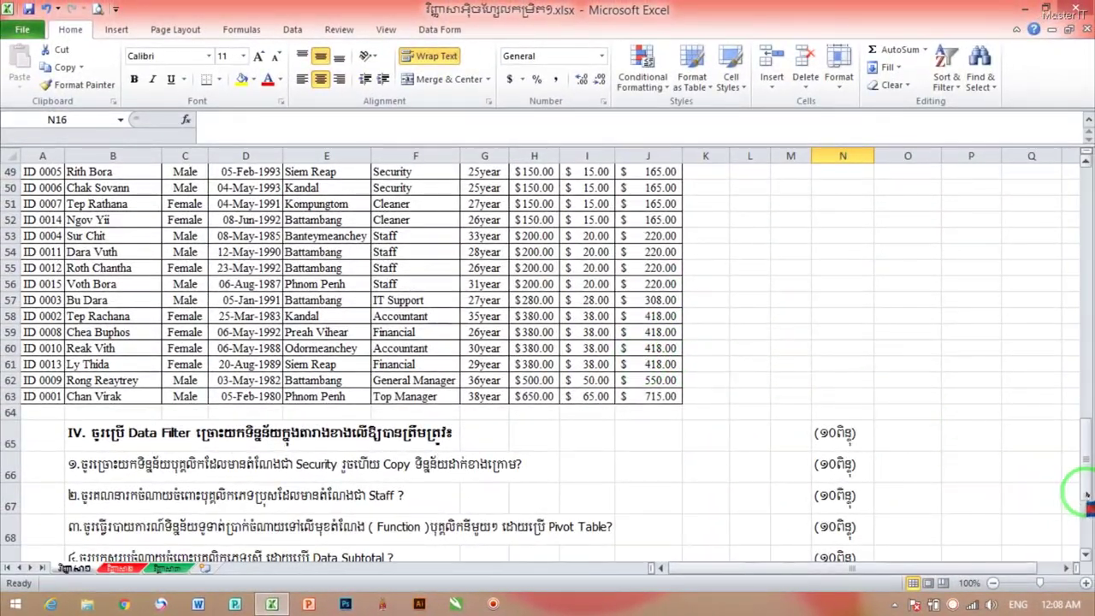
left_click_drag(1088, 490, 1087, 275)
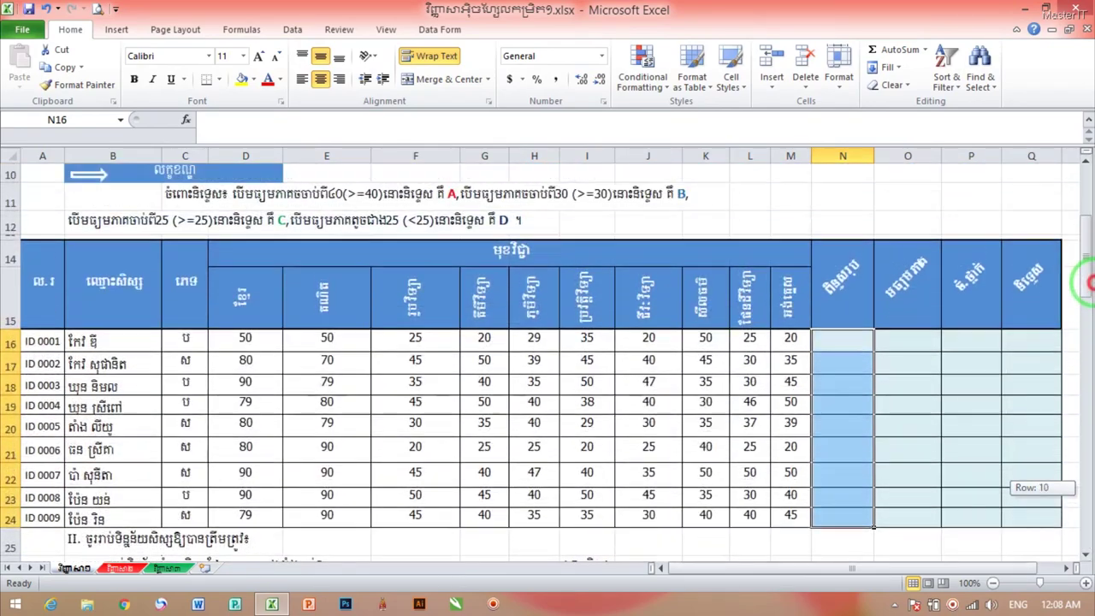
left_click(844, 373)
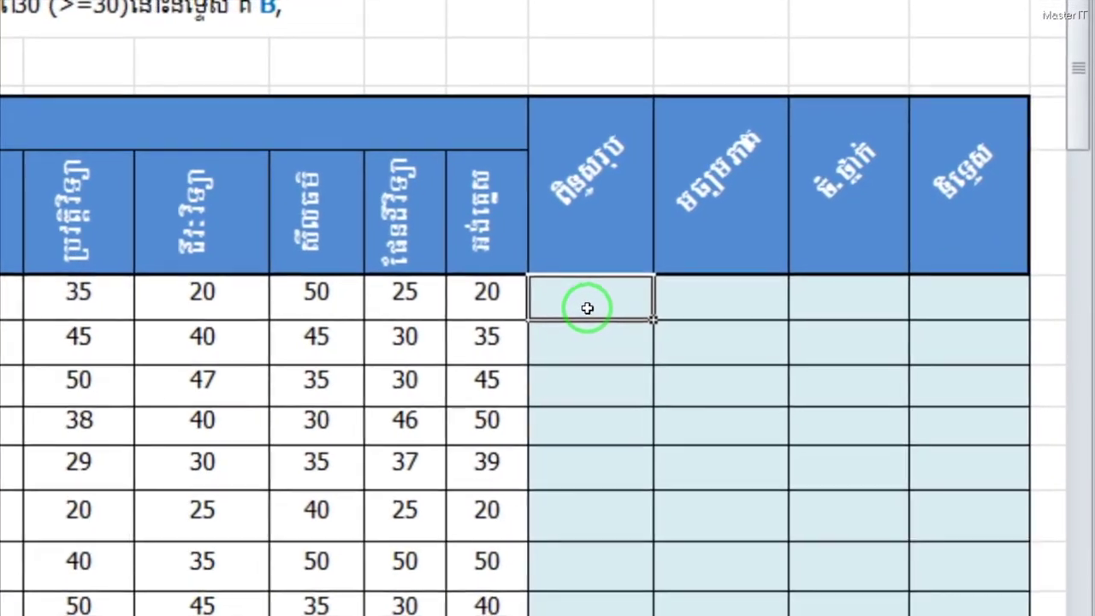
Enter =SUM(D16:M16) in N16 and fill it down to N24 for all nine totals.
double_click(842, 370)
type("sum")
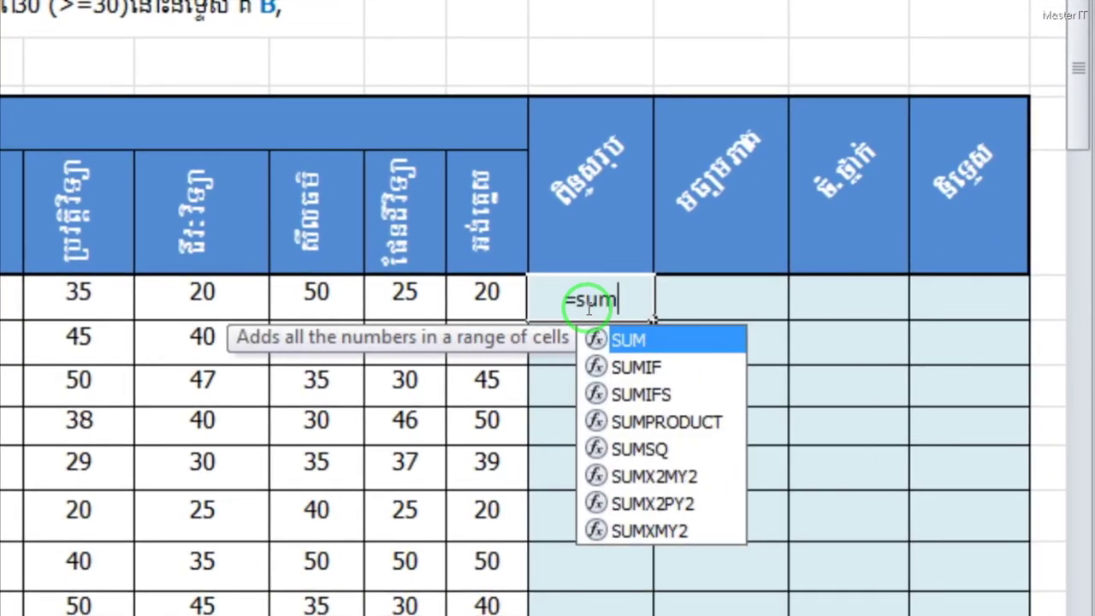
type("(")
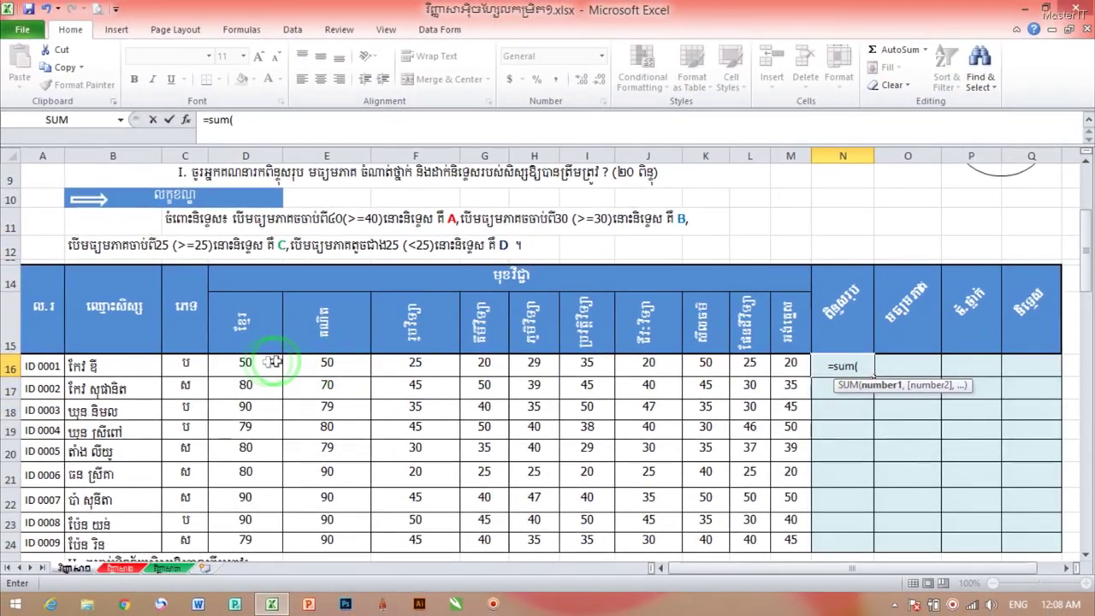
left_click_drag(244, 366, 785, 365)
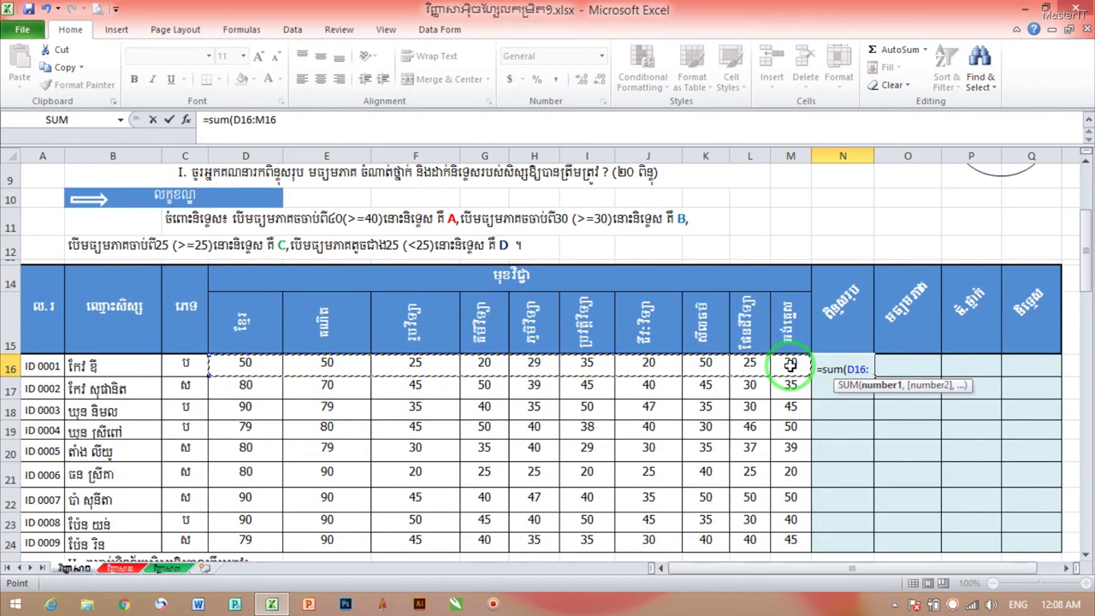
type(")")
key("Return")
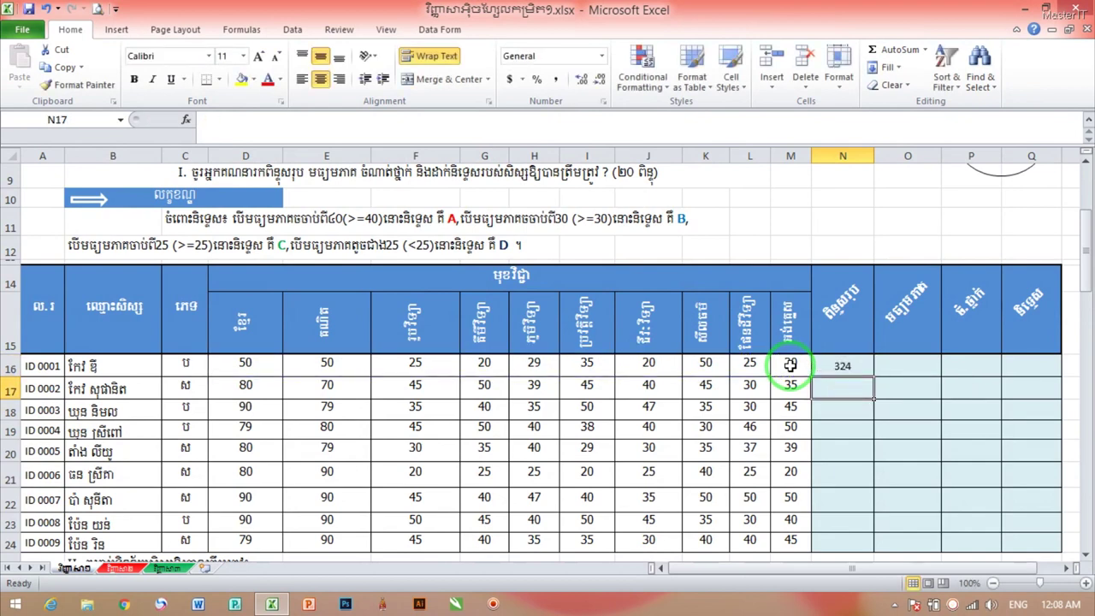
left_click(844, 368)
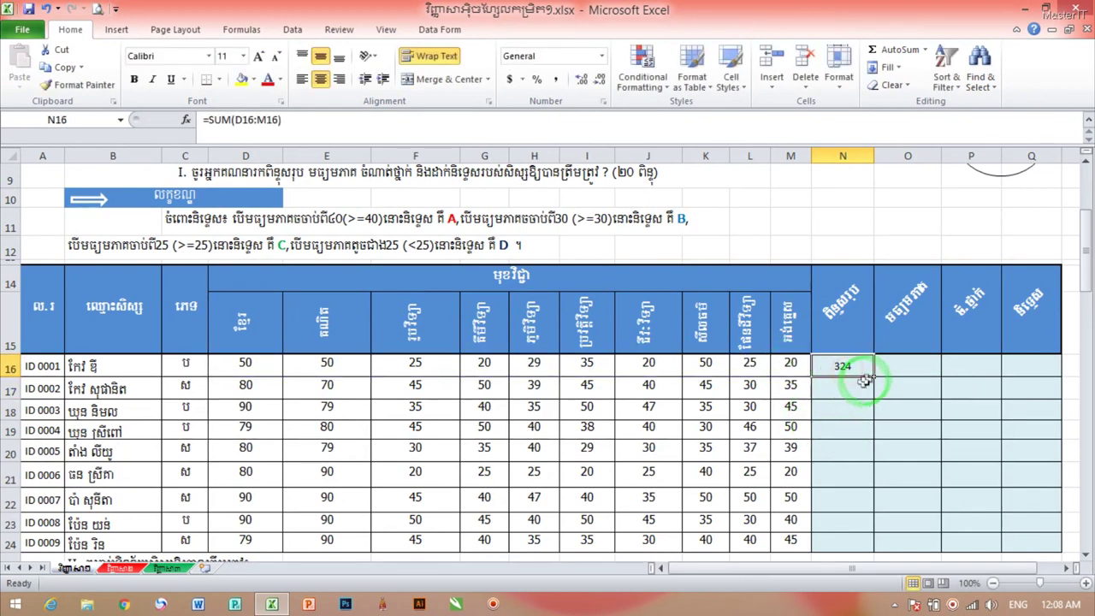
left_click_drag(873, 377, 863, 543)
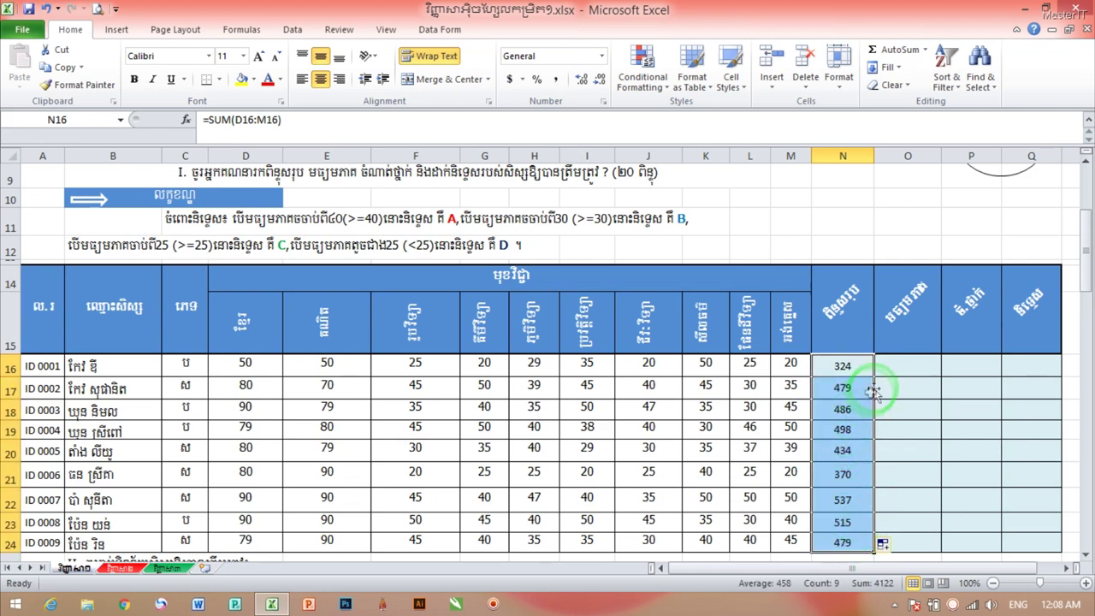
left_click(892, 366)
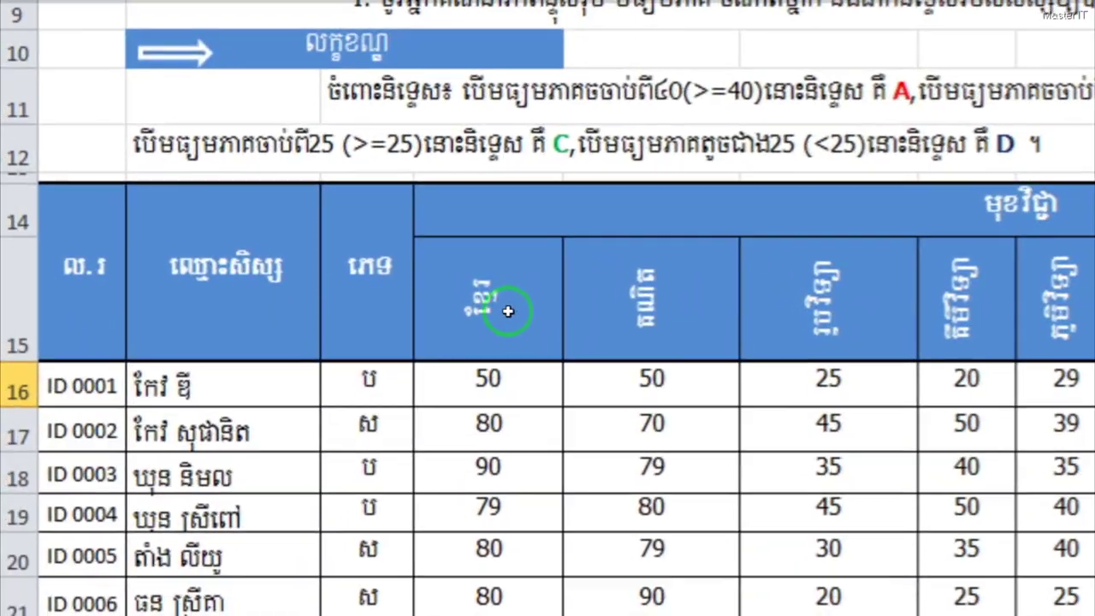
left_click(508, 312)
left_click(598, 303)
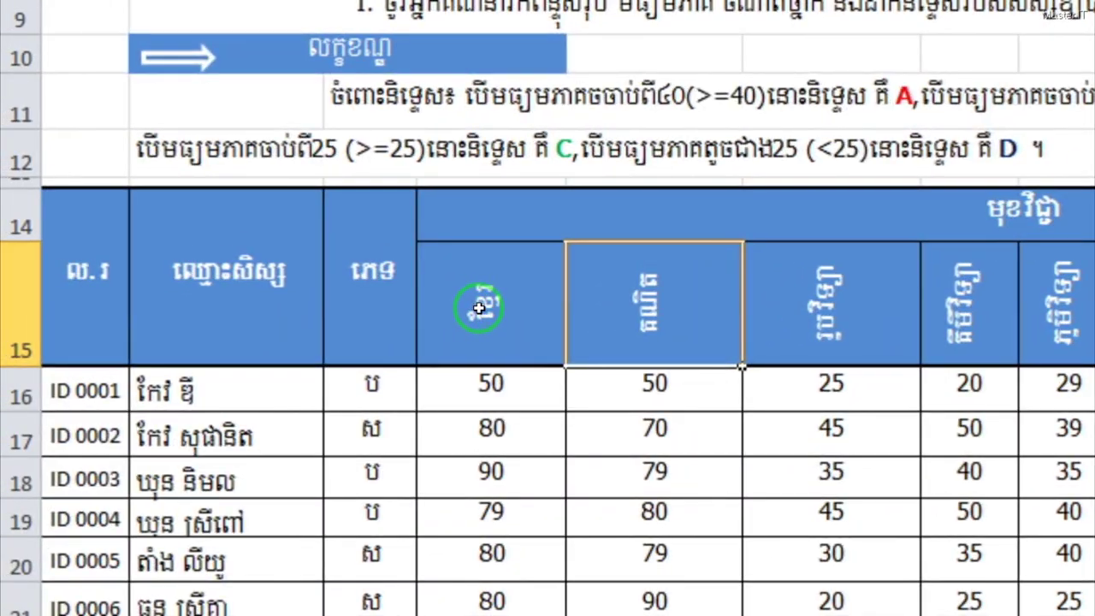
mouse_move(479, 308)
left_mouse_down()
mouse_move(684, 308)
mouse_move(641, 305)
left_mouse_up()
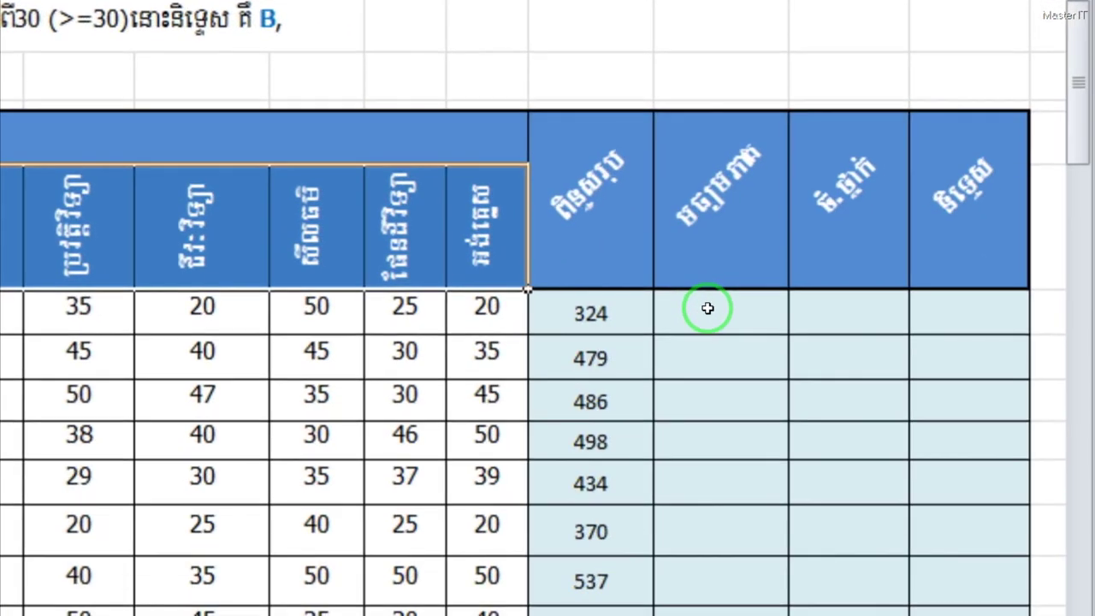
Enter =N16/12 in O16 and fill the average formula down to O24.
left_click(707, 308)
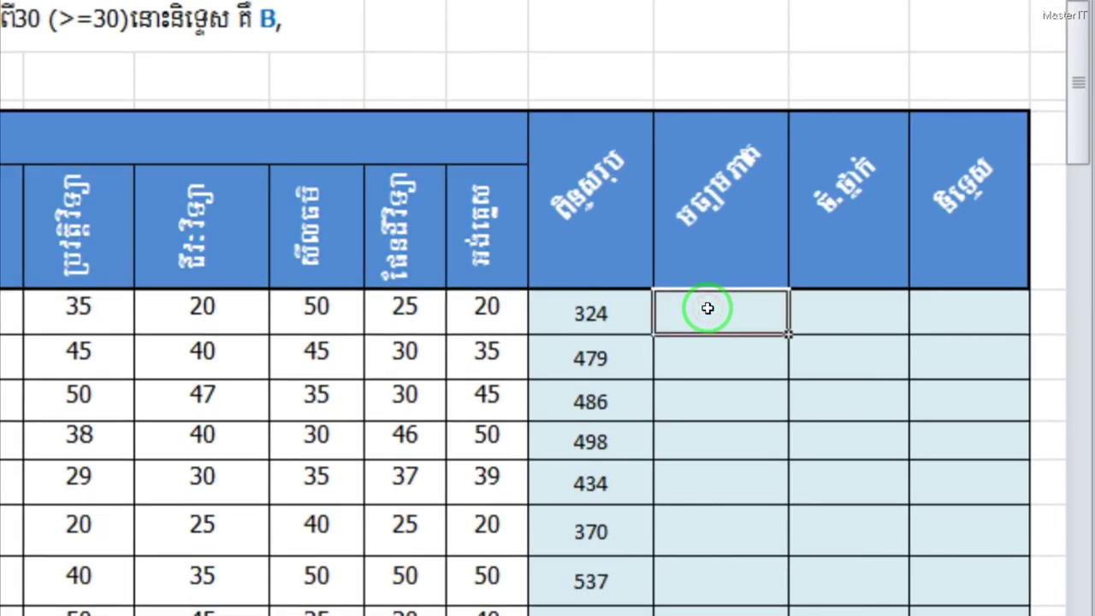
type("=")
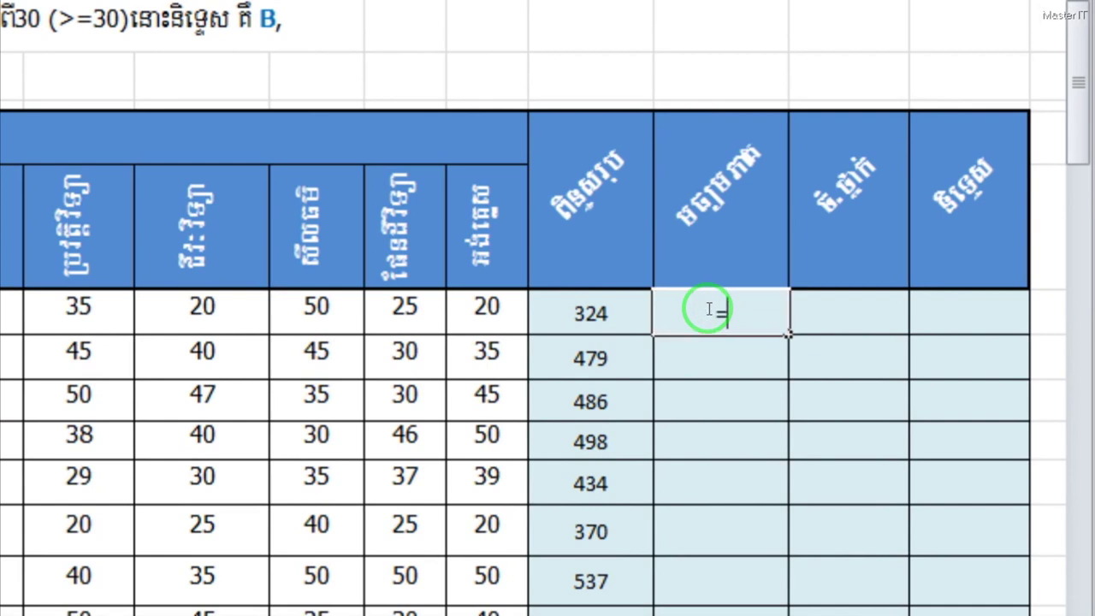
type("aver")
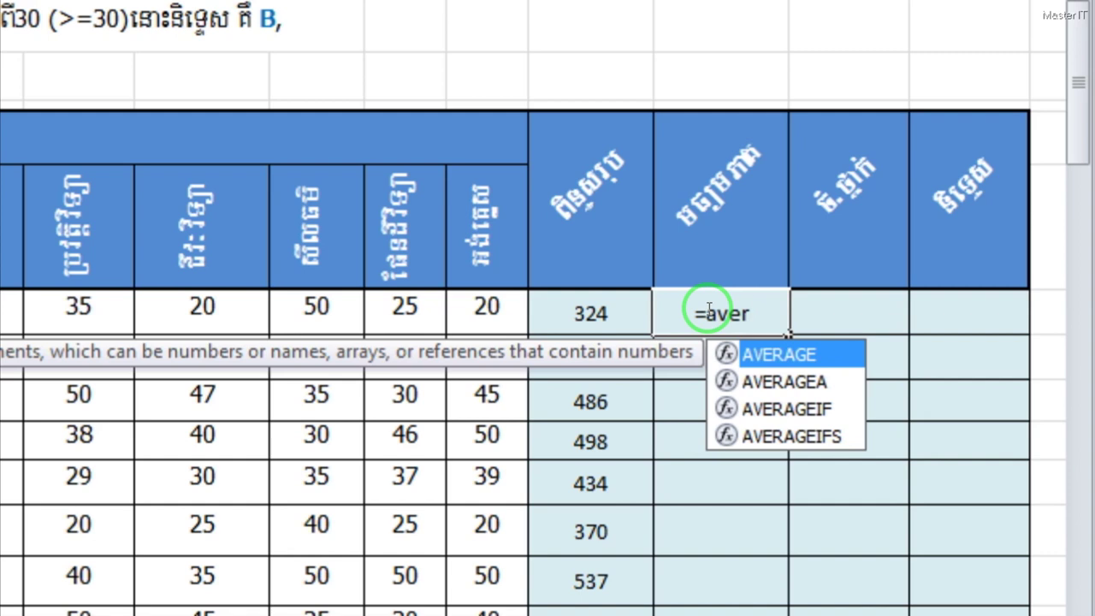
key("BackSpace")
key("BackSpace")
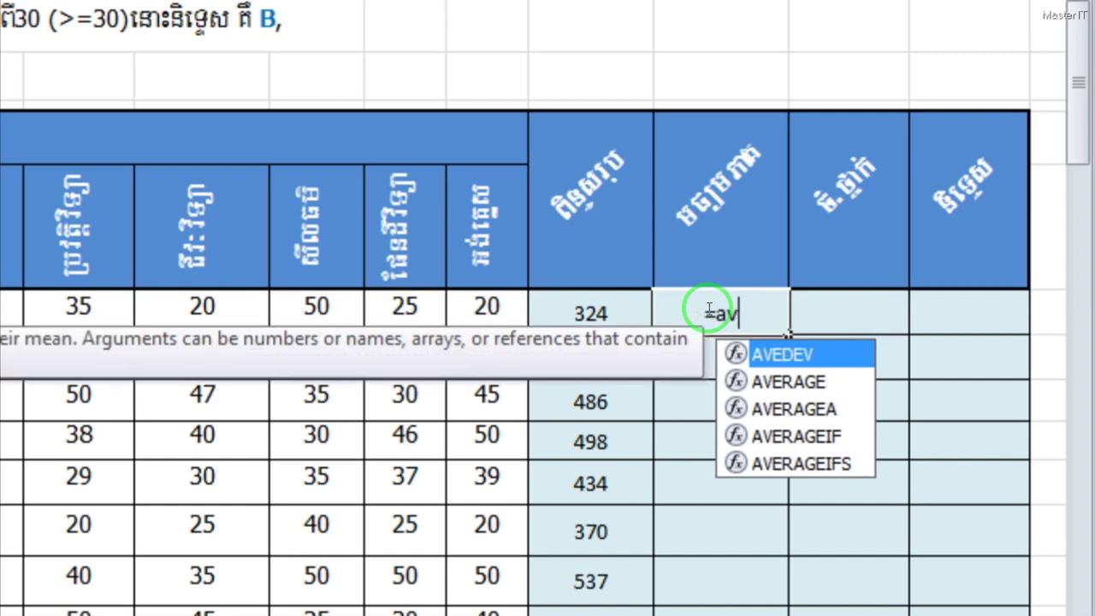
key("BackSpace")
key("BackSpace")
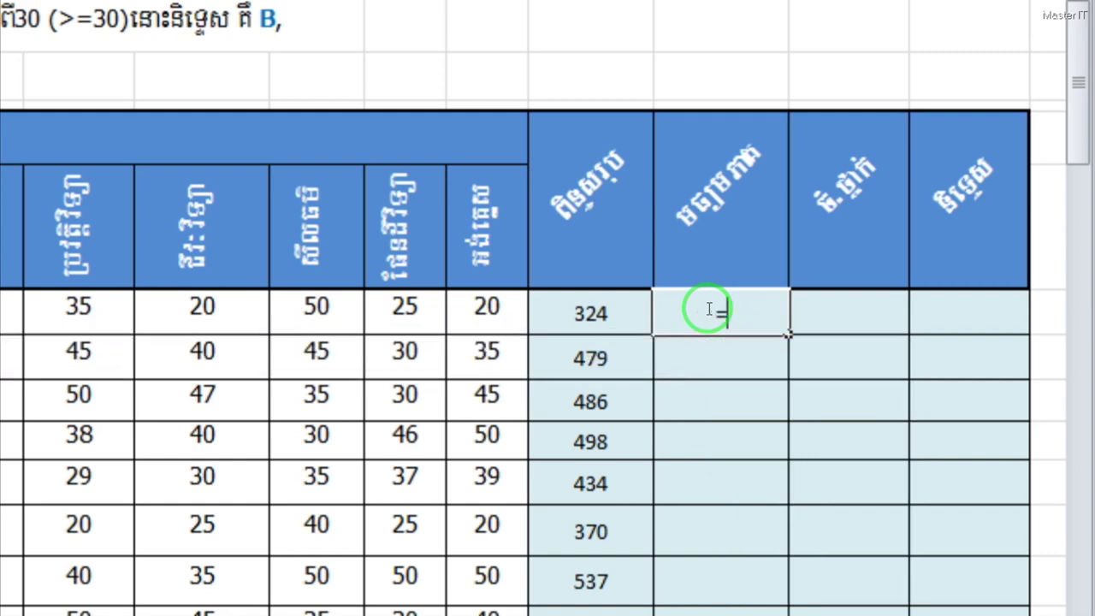
left_click(592, 308)
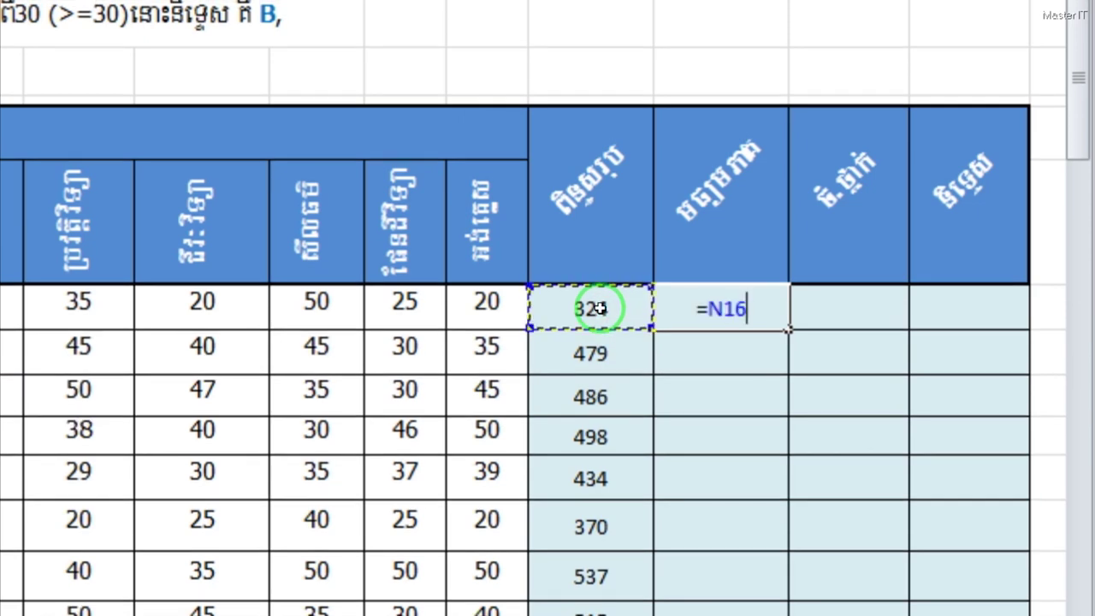
type("/")
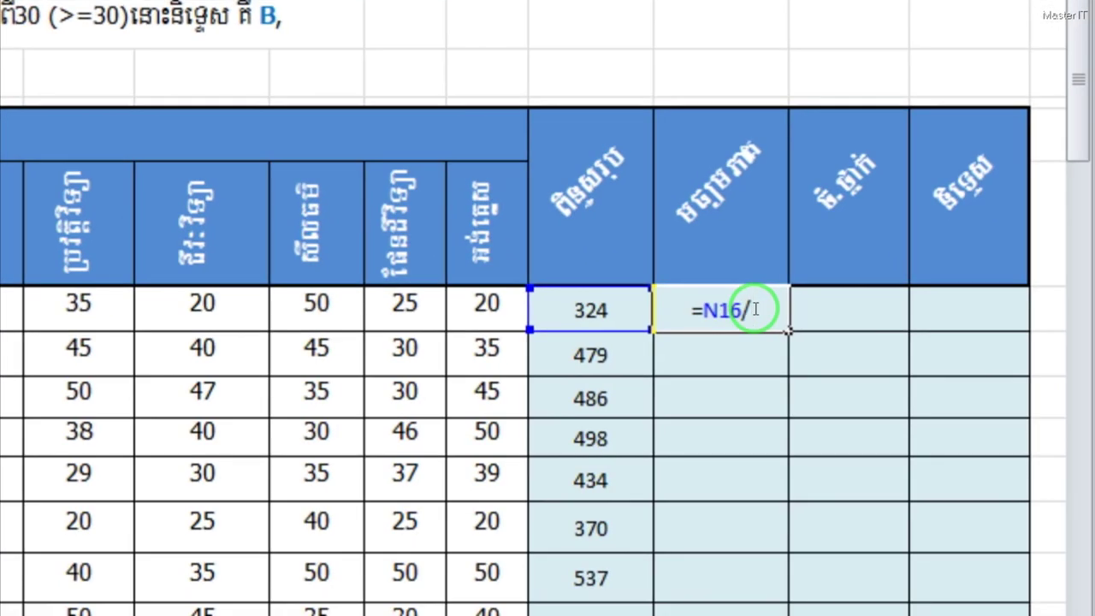
type("10")
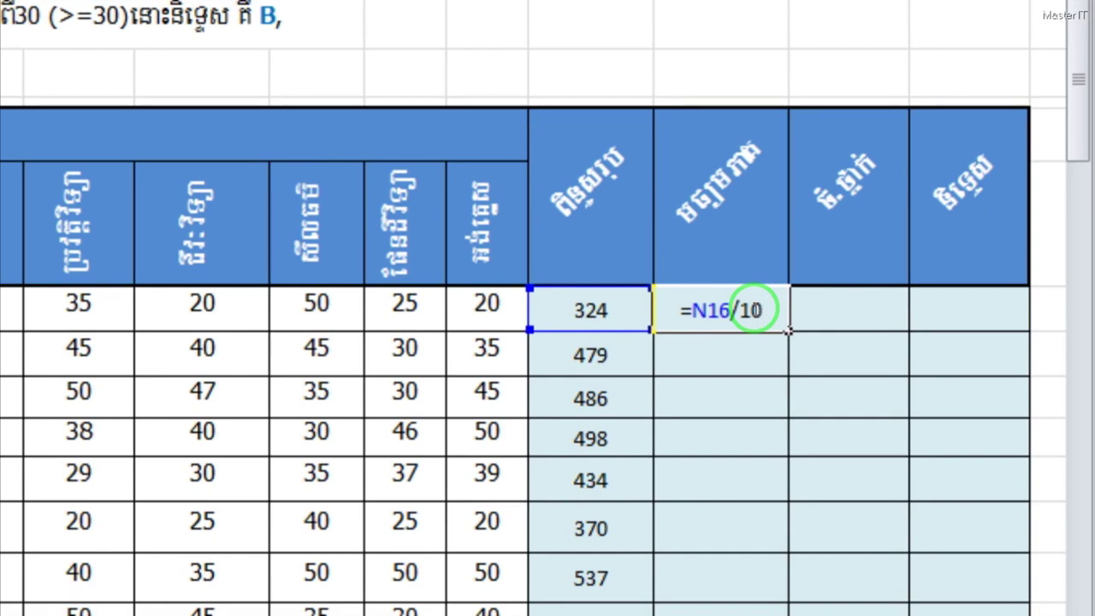
key("BackSpace")
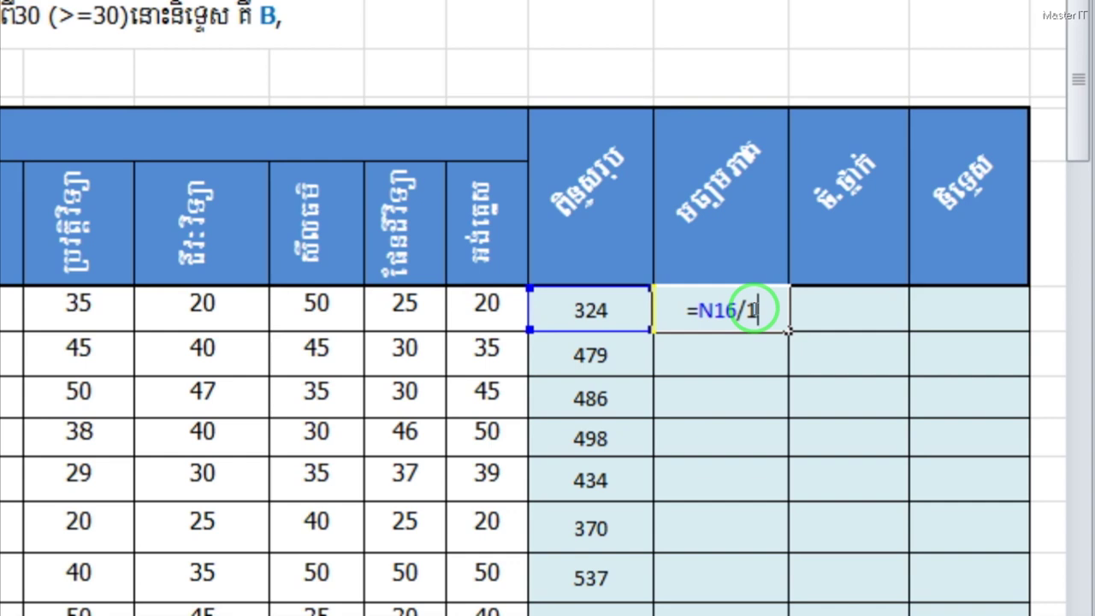
type("2")
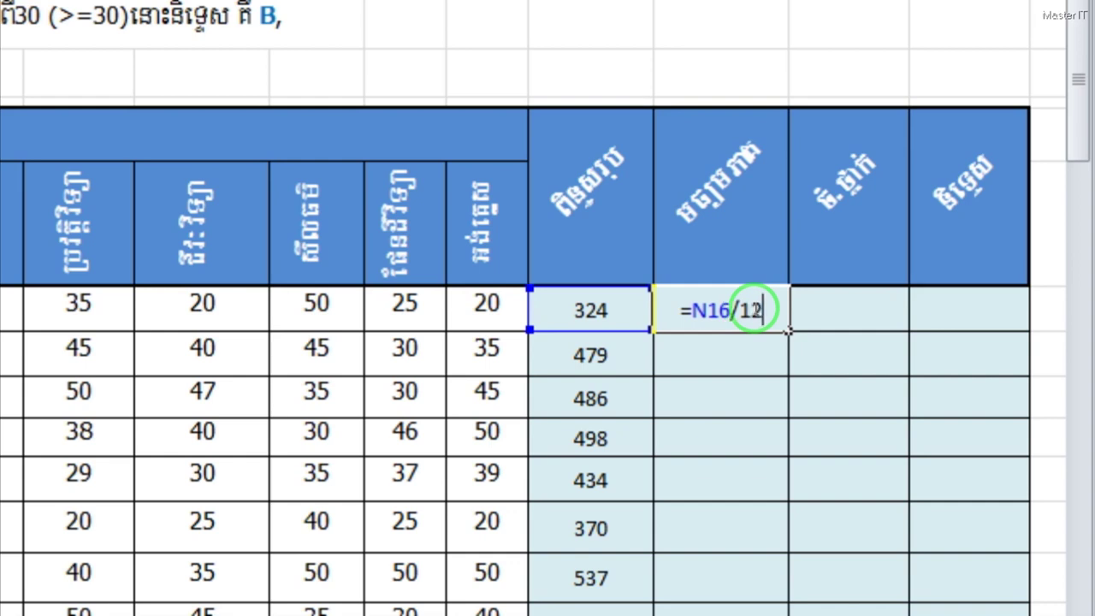
key("Return")
left_click(724, 311)
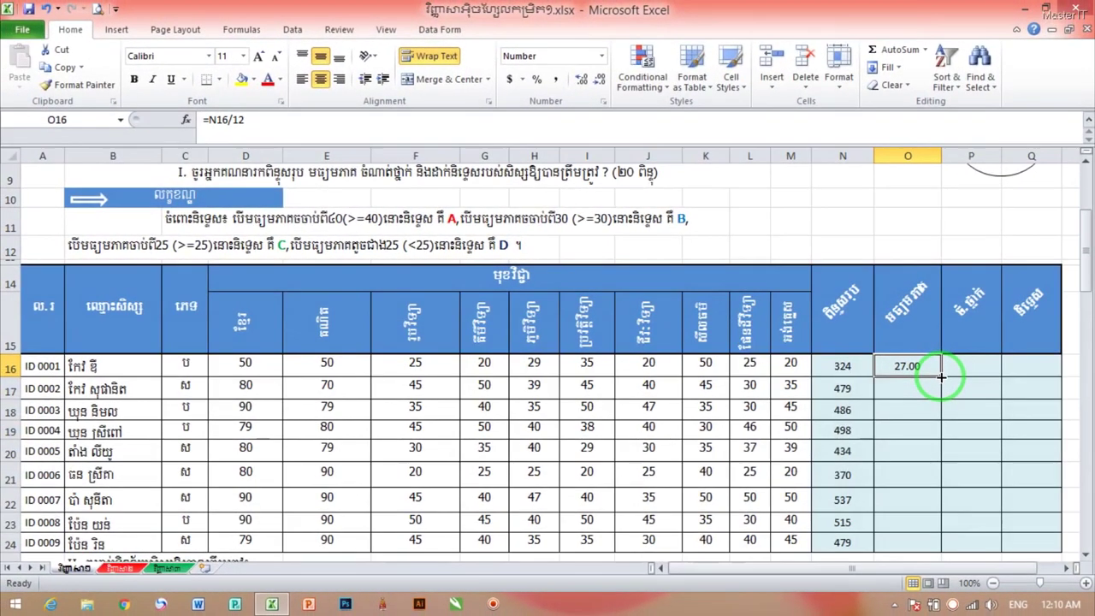
left_click_drag(940, 376, 938, 554)
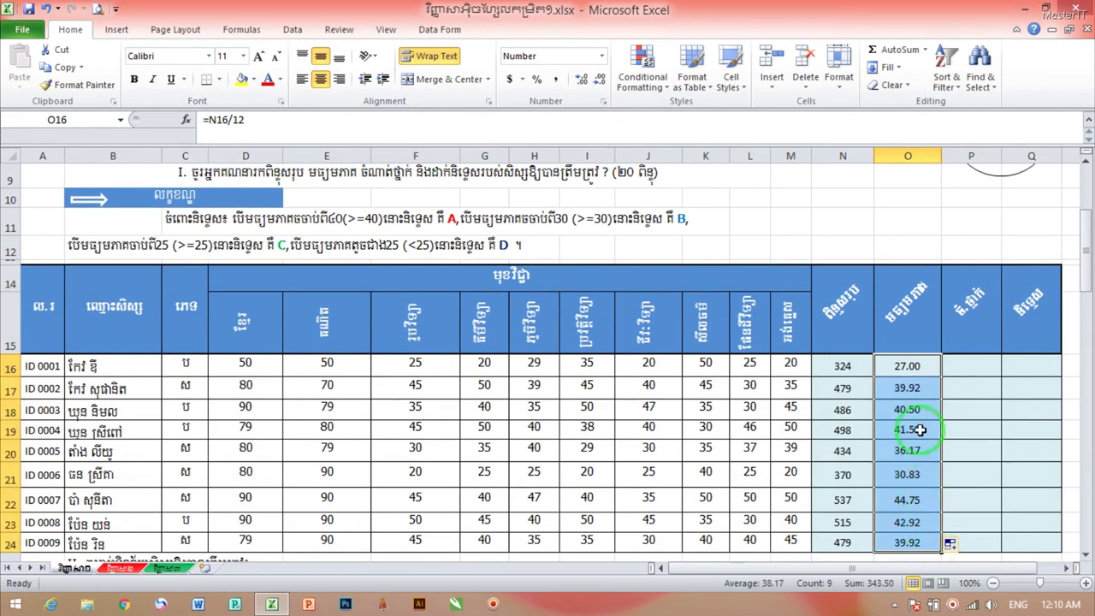
Enter a first RANK formula for O16 against the average column in P16 and fill it down.
left_click(964, 365)
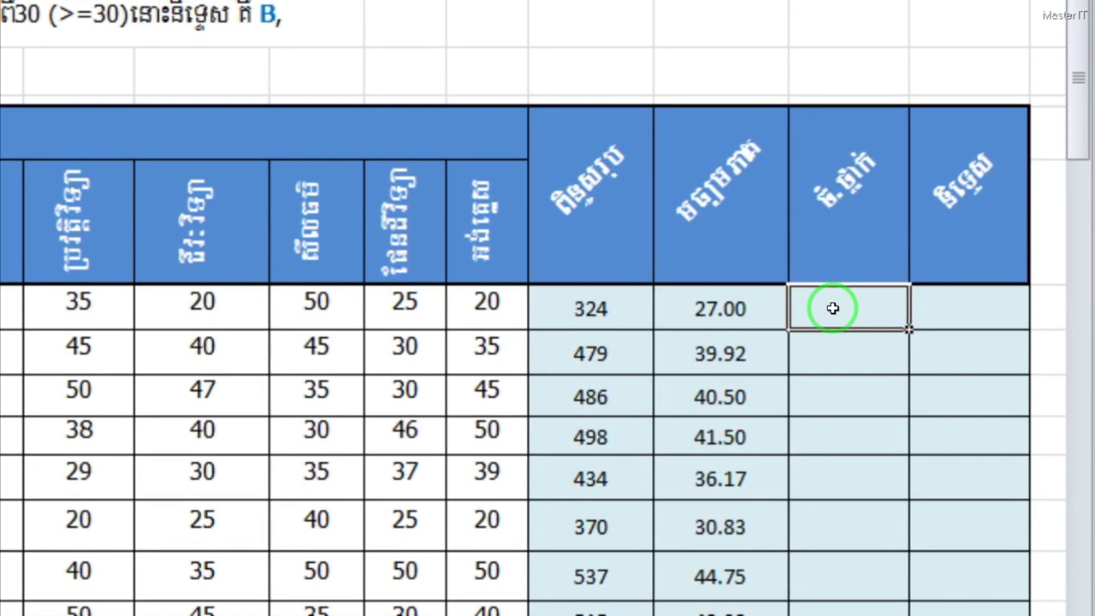
type("=")
type("ra")
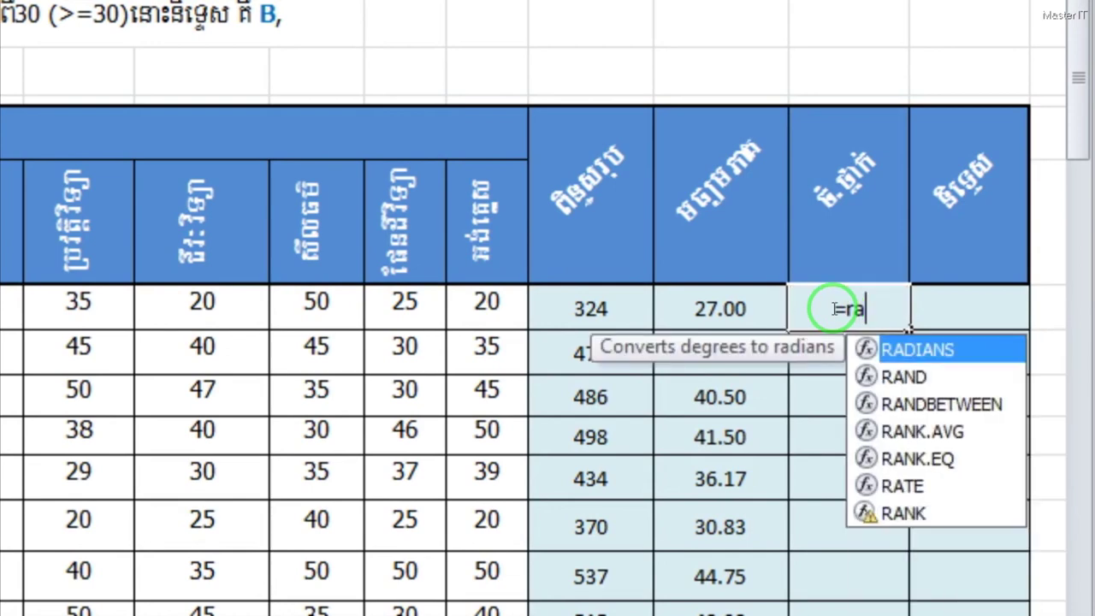
type("nk")
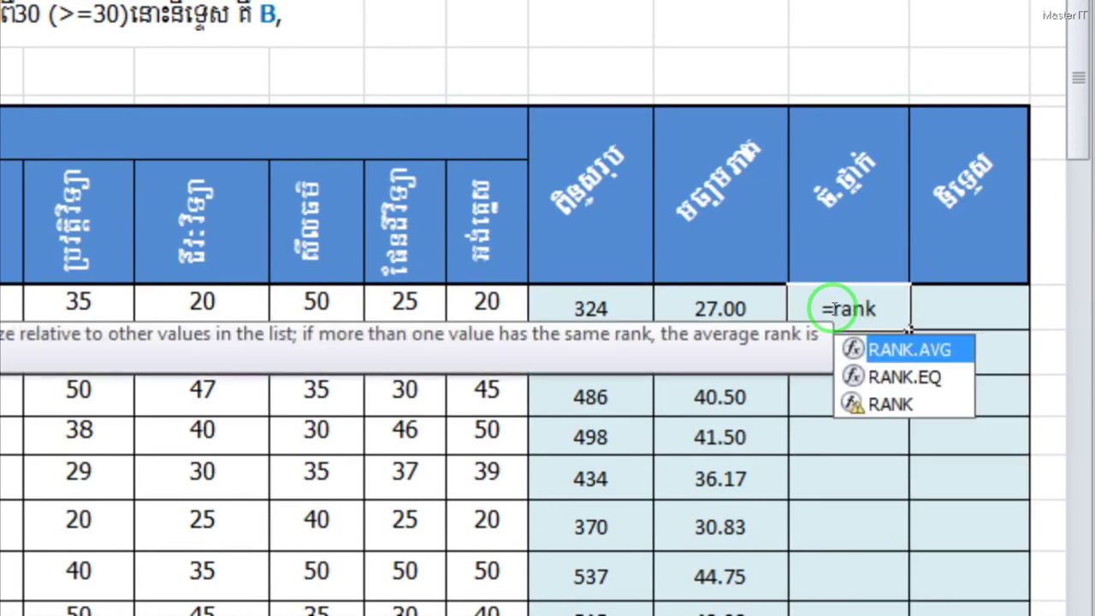
type("(")
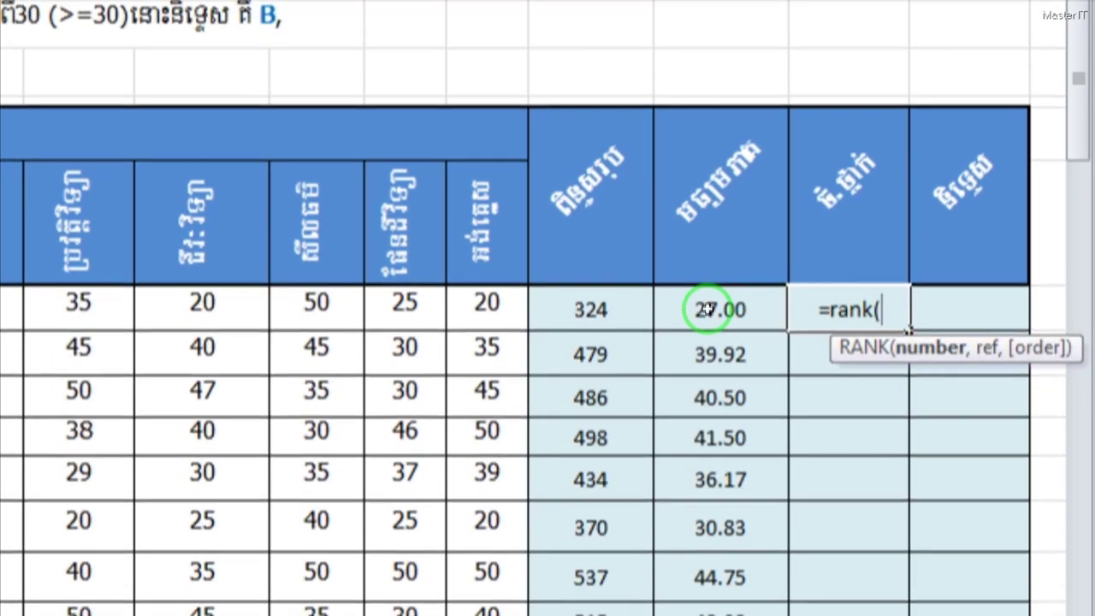
left_click(708, 275)
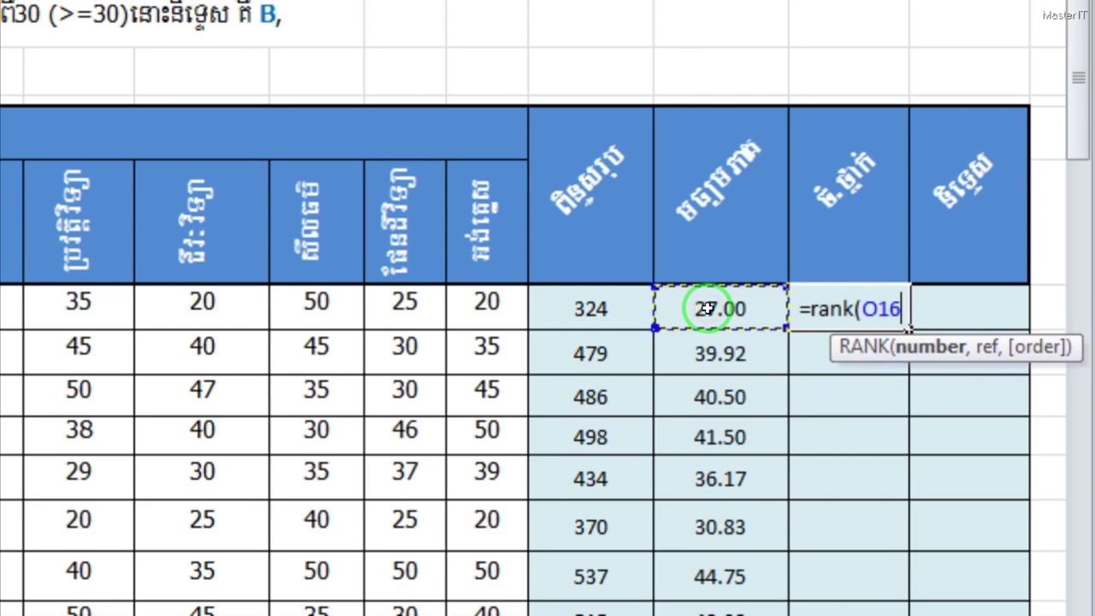
type(",")
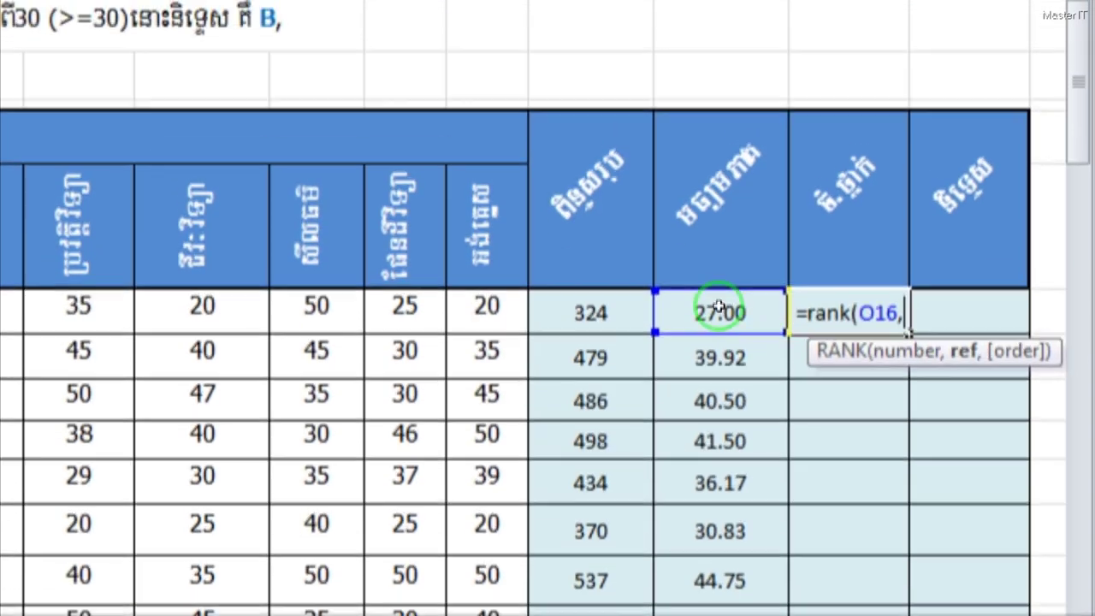
left_click_drag(719, 308, 728, 462)
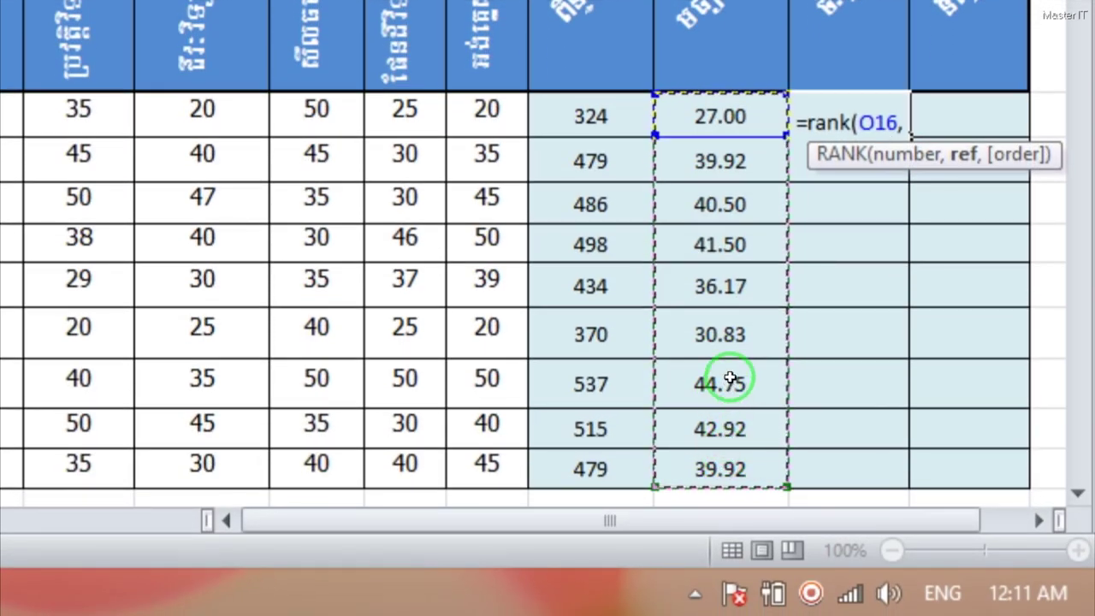
key("Return")
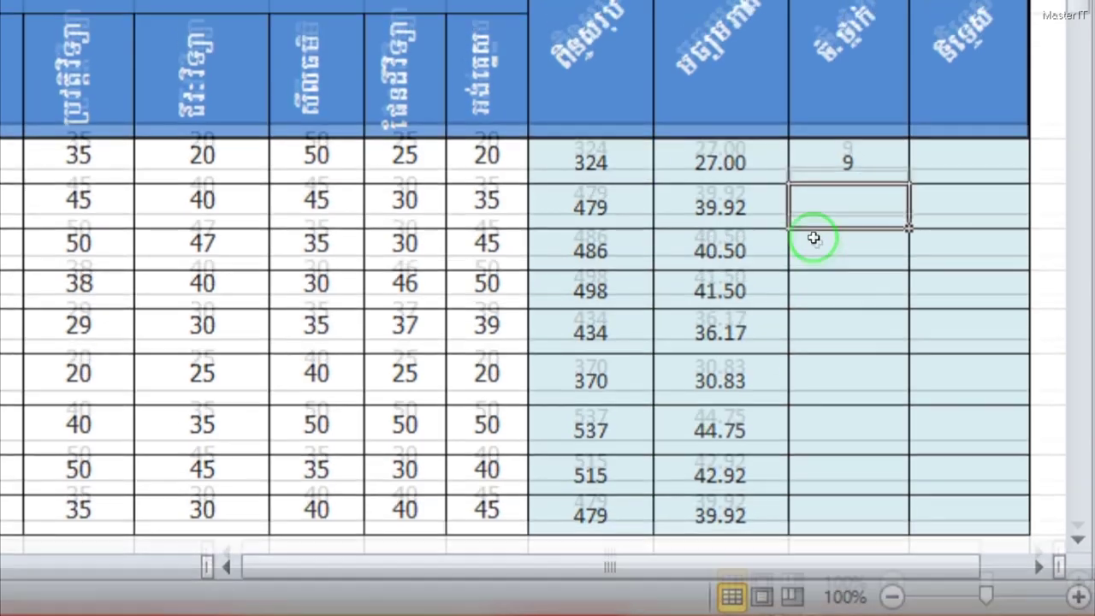
scroll(814, 237, "up", 2)
left_click(834, 288)
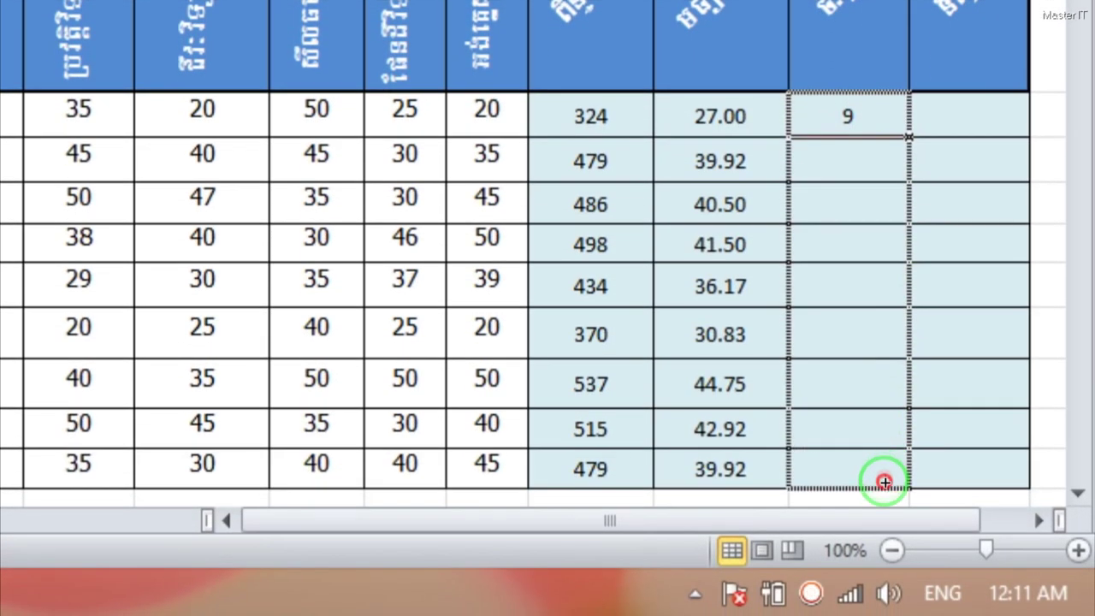
left_click_drag(909, 307, 884, 480)
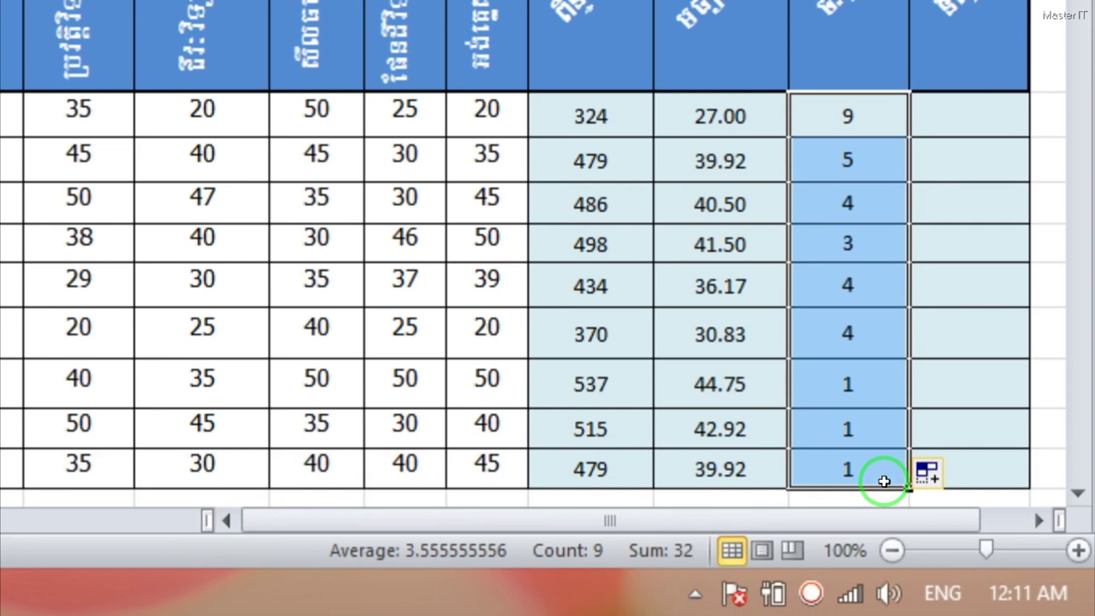
Rewrite P16 as =RANK(O16,$O$16:$O$24) with an absolute range and fill it to P24.
scroll(823, 291, "up", 2)
left_click(838, 307)
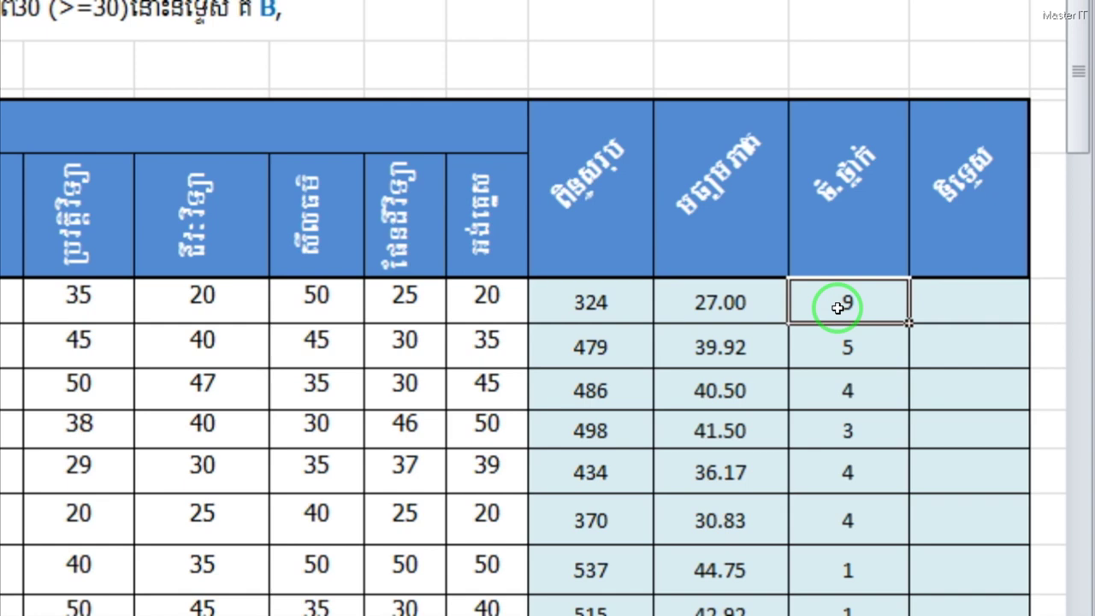
type("=ra")
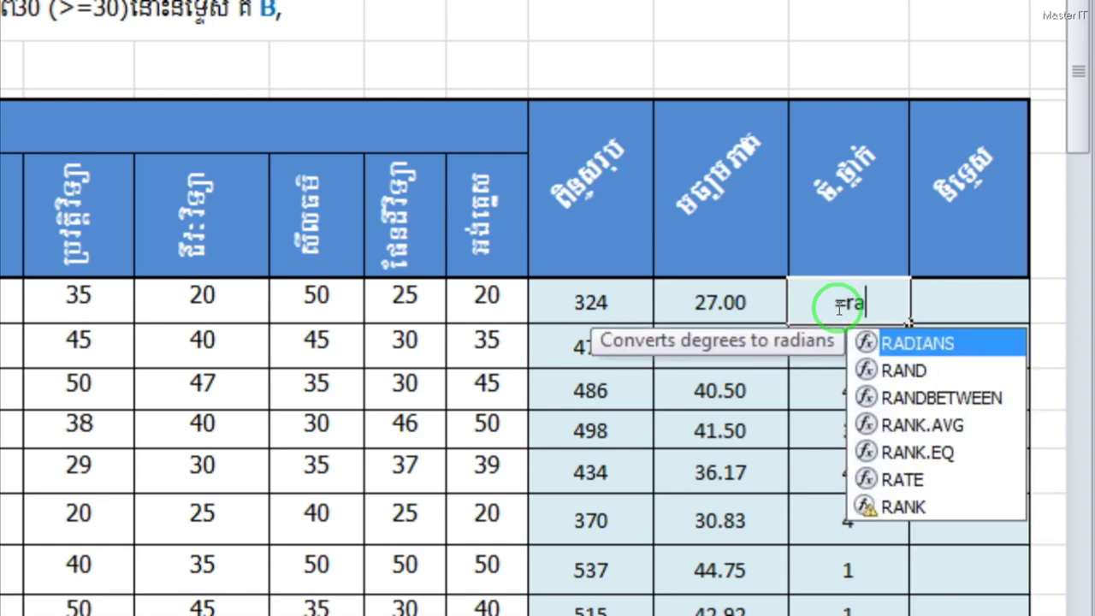
type("nk")
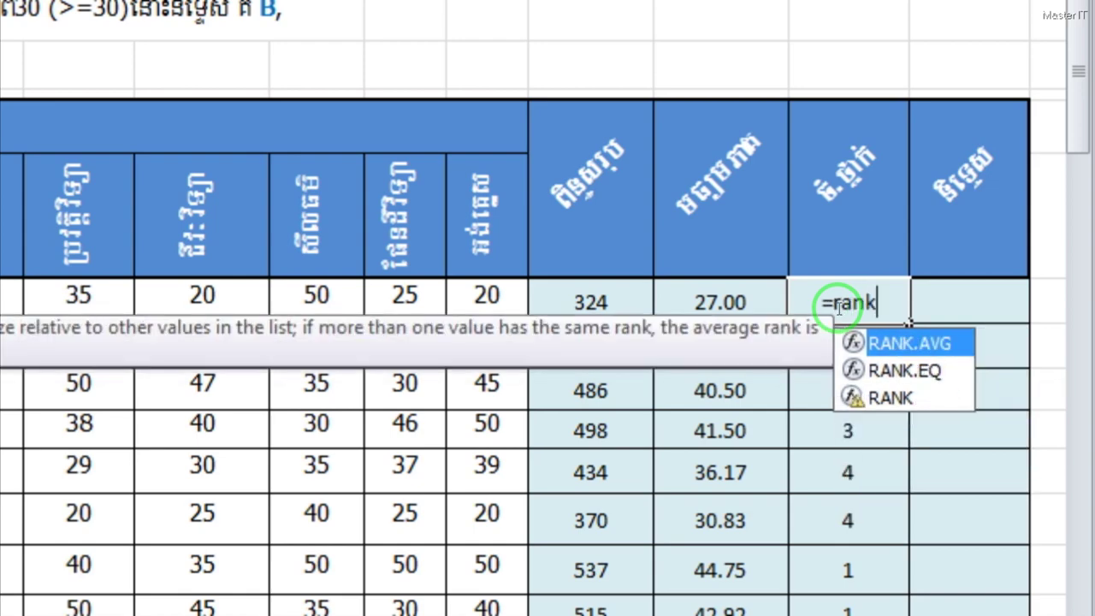
type("(")
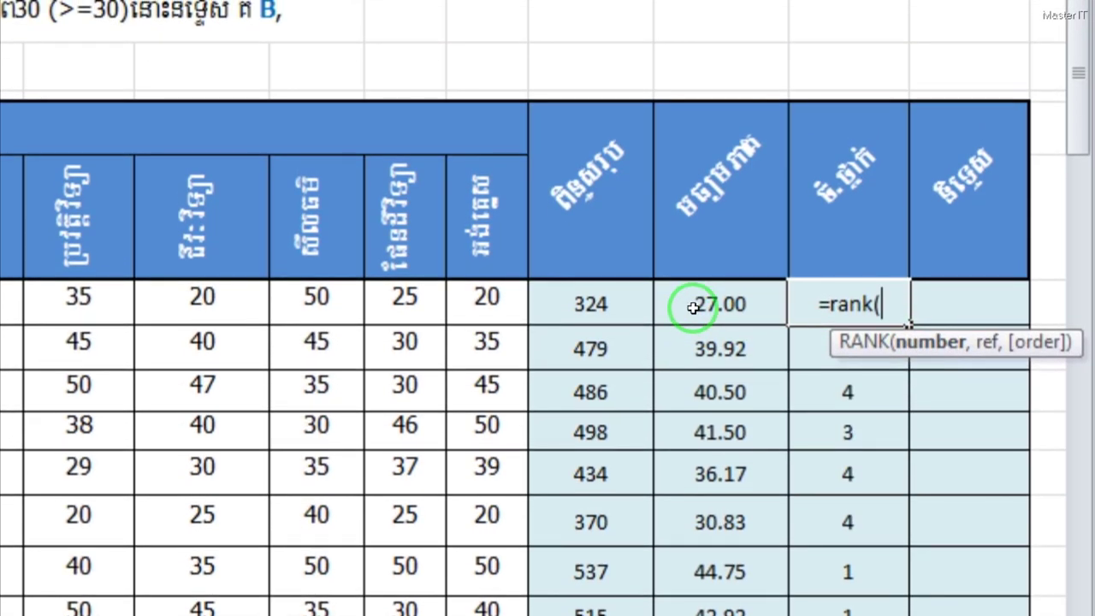
left_click(693, 278)
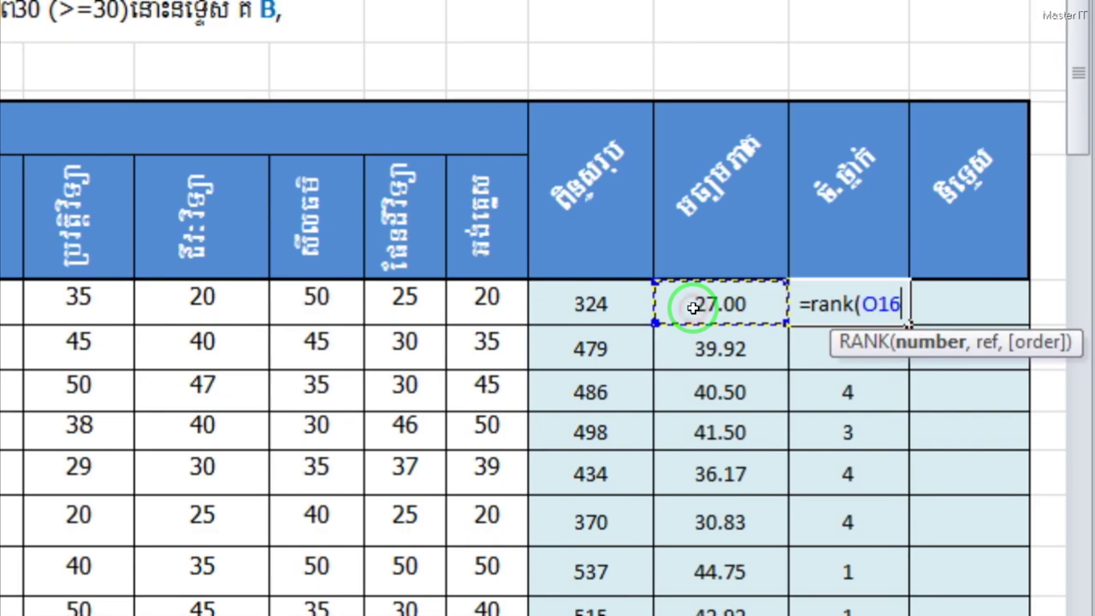
type(",")
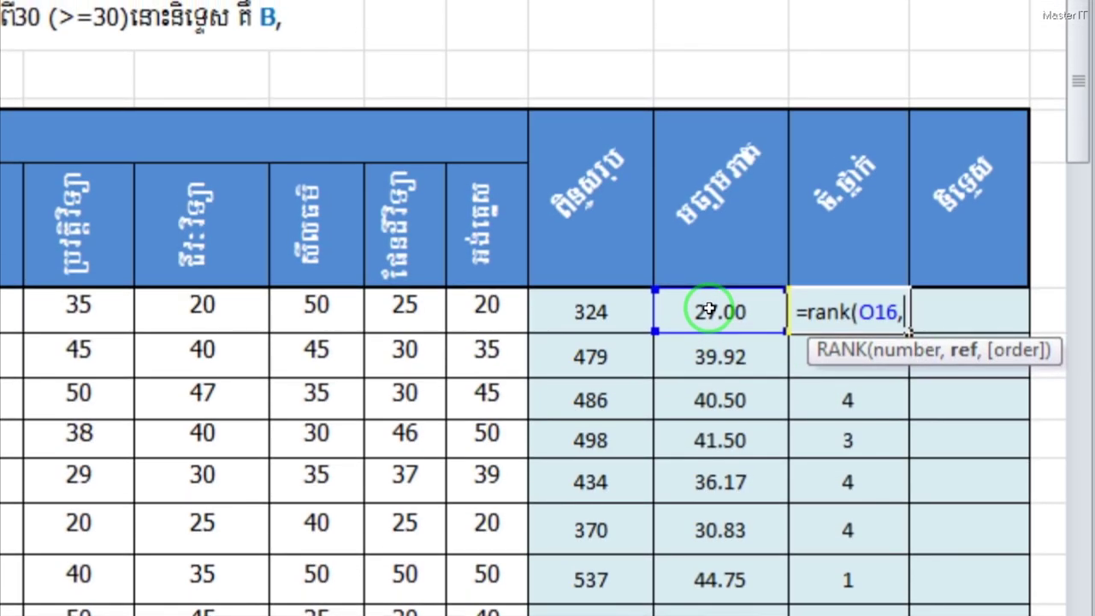
mouse_move(723, 278)
left_mouse_down()
mouse_move(706, 328)
mouse_move(709, 456)
left_mouse_up()
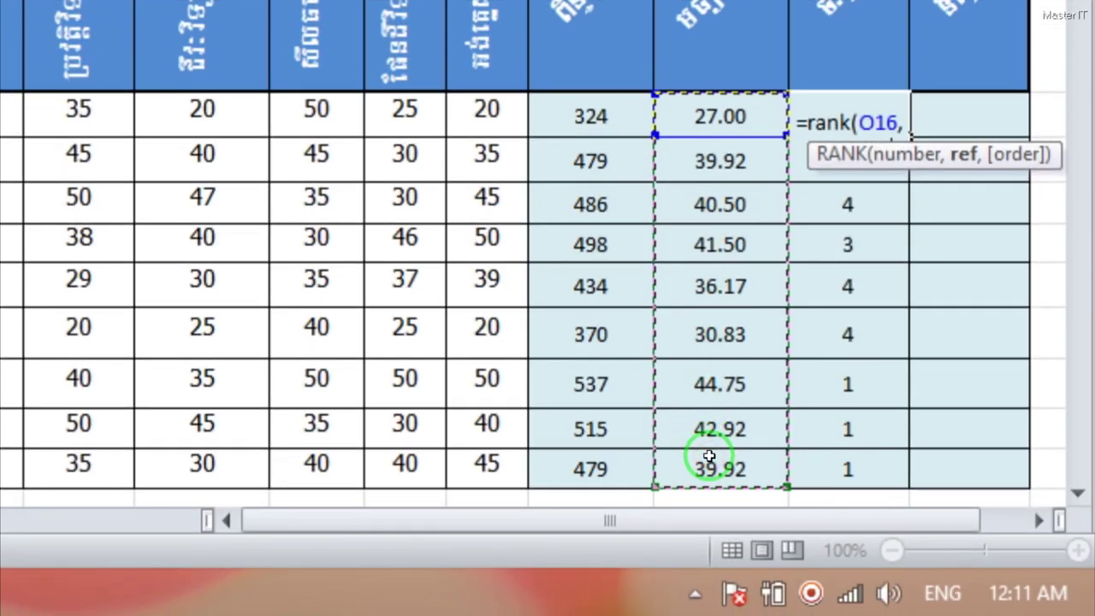
key("F4")
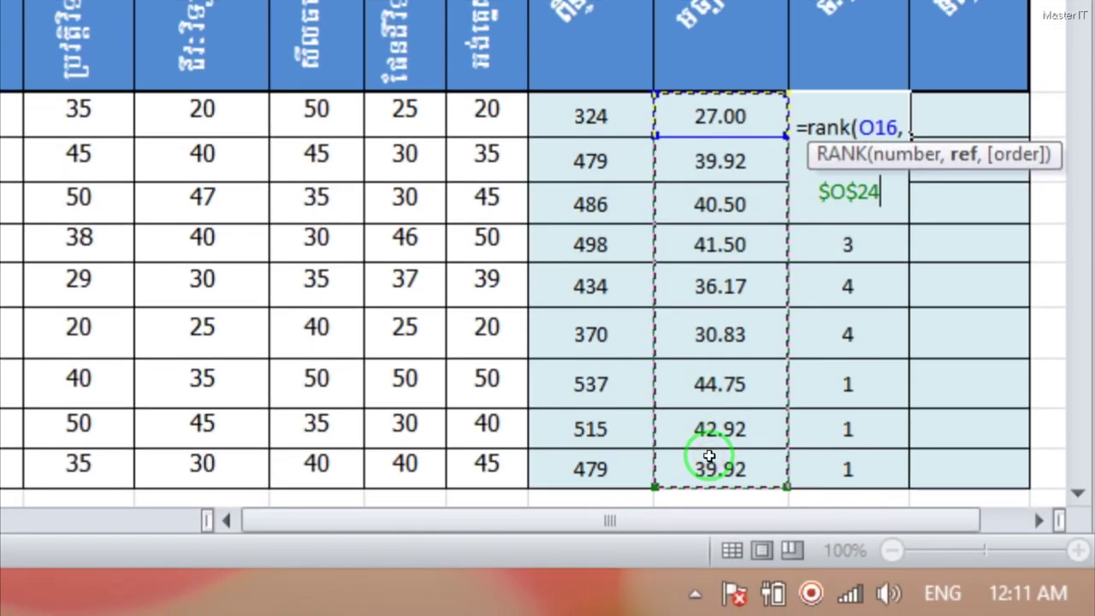
type(")")
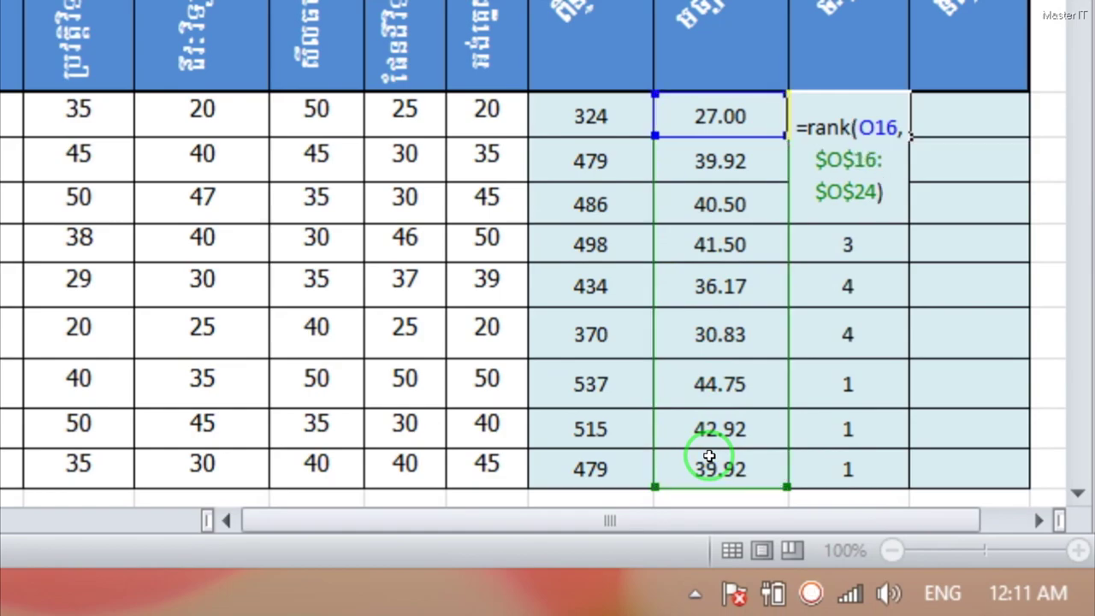
key("Return")
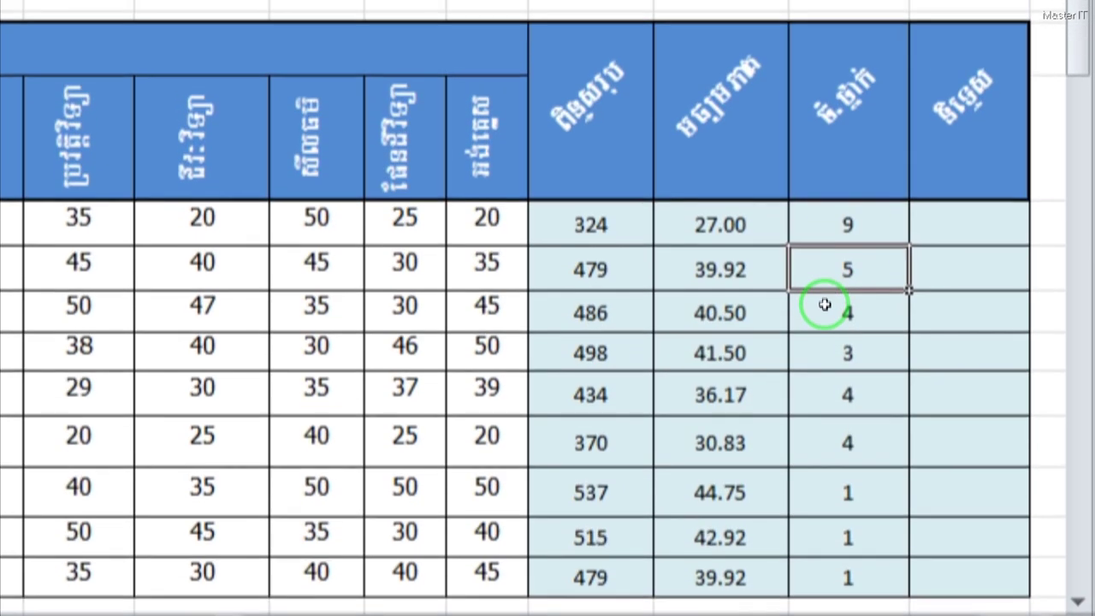
left_click(824, 308)
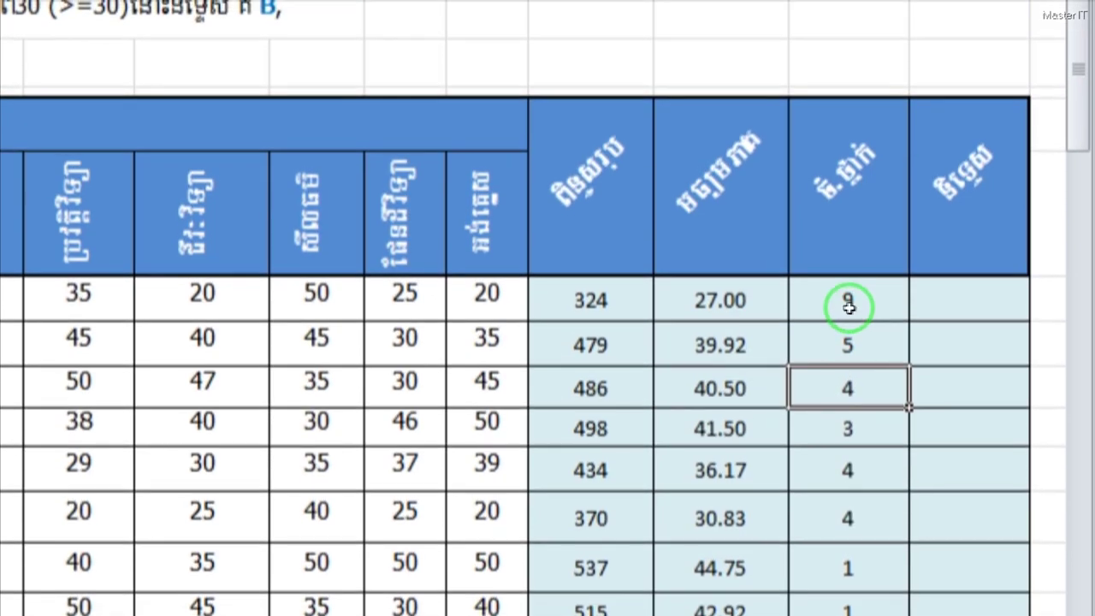
left_click(882, 308)
left_click_drag(881, 308, 892, 472)
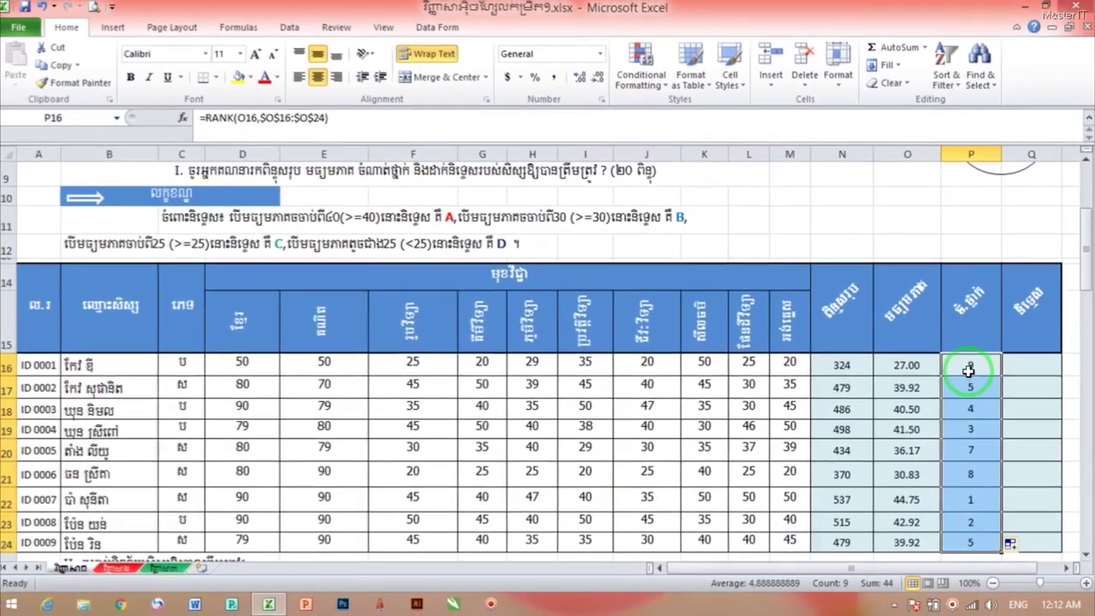
left_click(1021, 364)
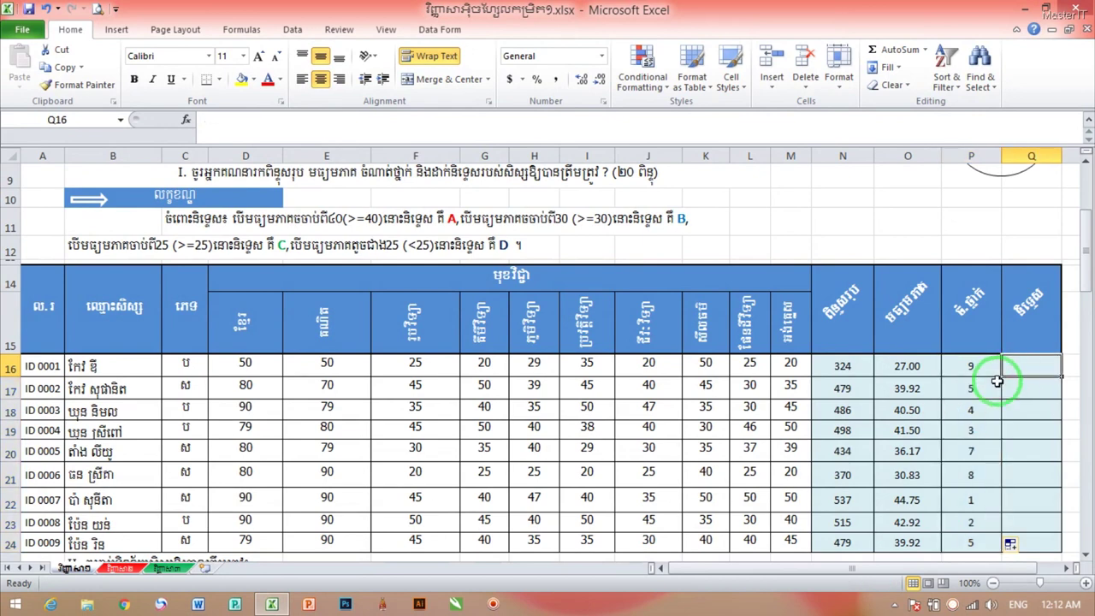
left_click_drag(1089, 280, 1080, 203)
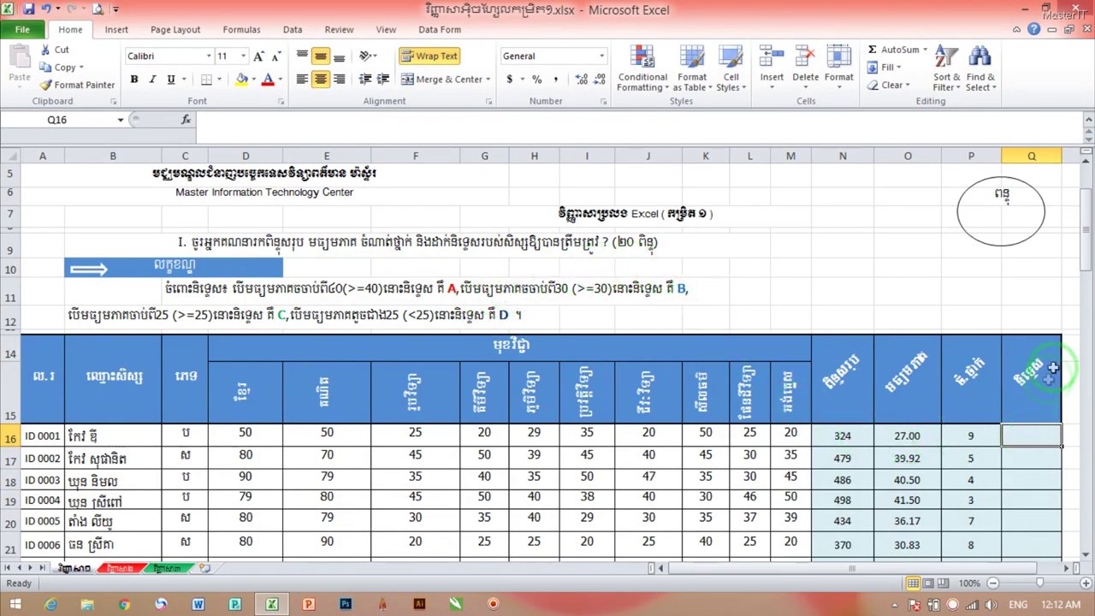
mouse_move(1083, 249)
left_mouse_down()
mouse_move(1087, 291)
mouse_move(1083, 281)
left_mouse_up()
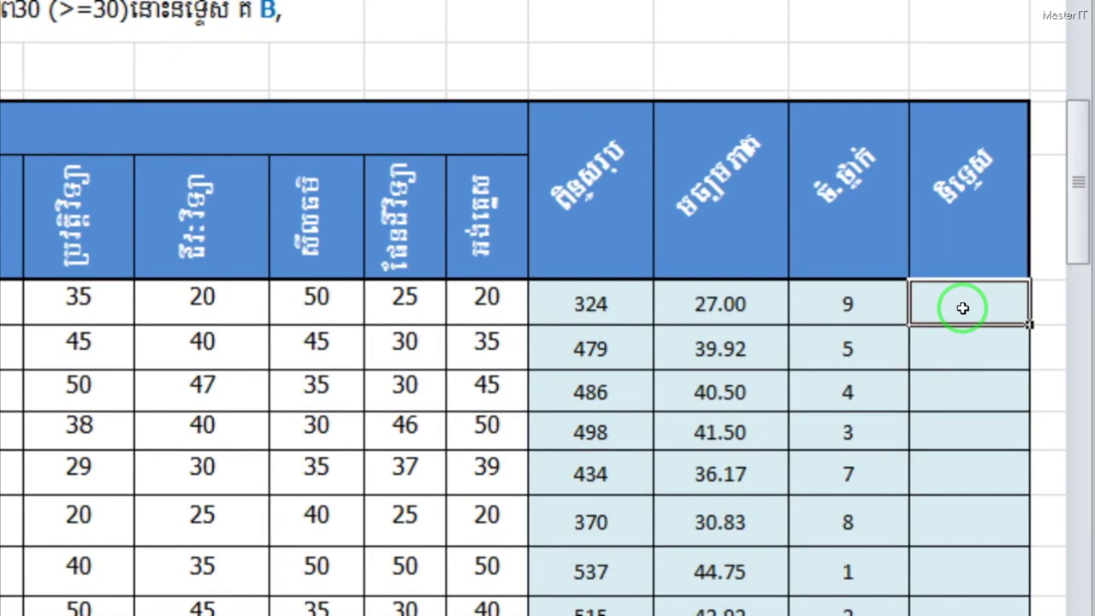
Begin the grade formula in Q16 as =IF(O16>=40,'A', followed by a nested IF.
double_click(962, 308)
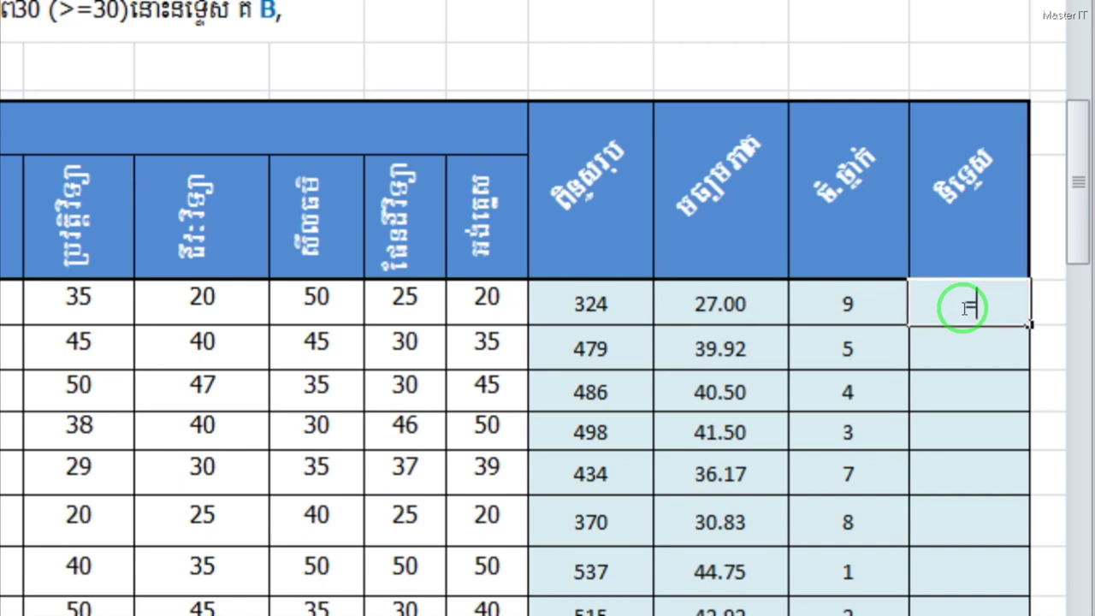
type("=if")
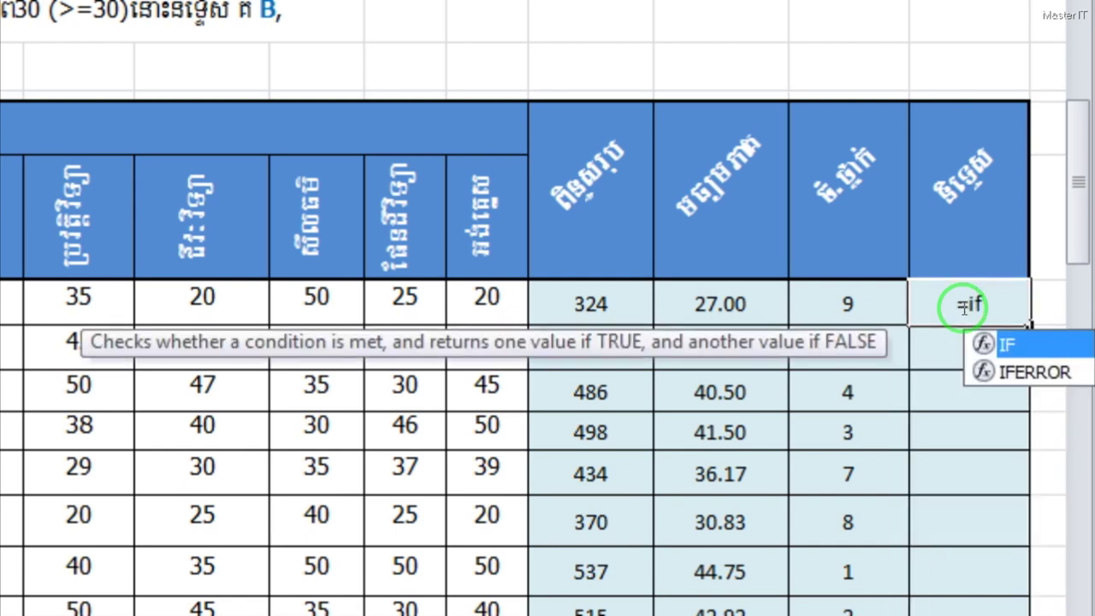
type("(")
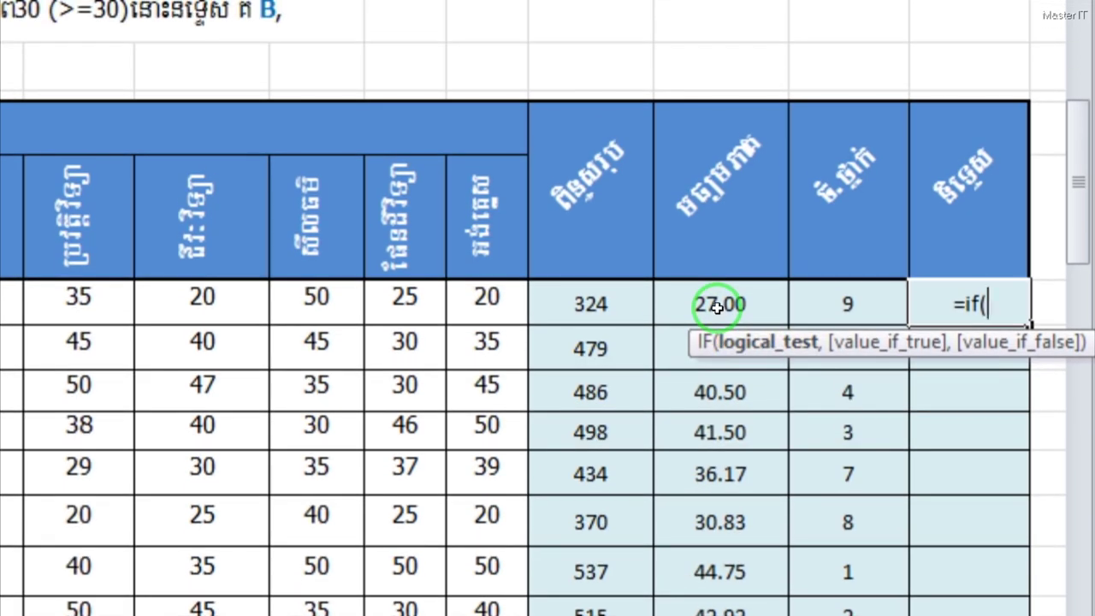
left_click(717, 308)
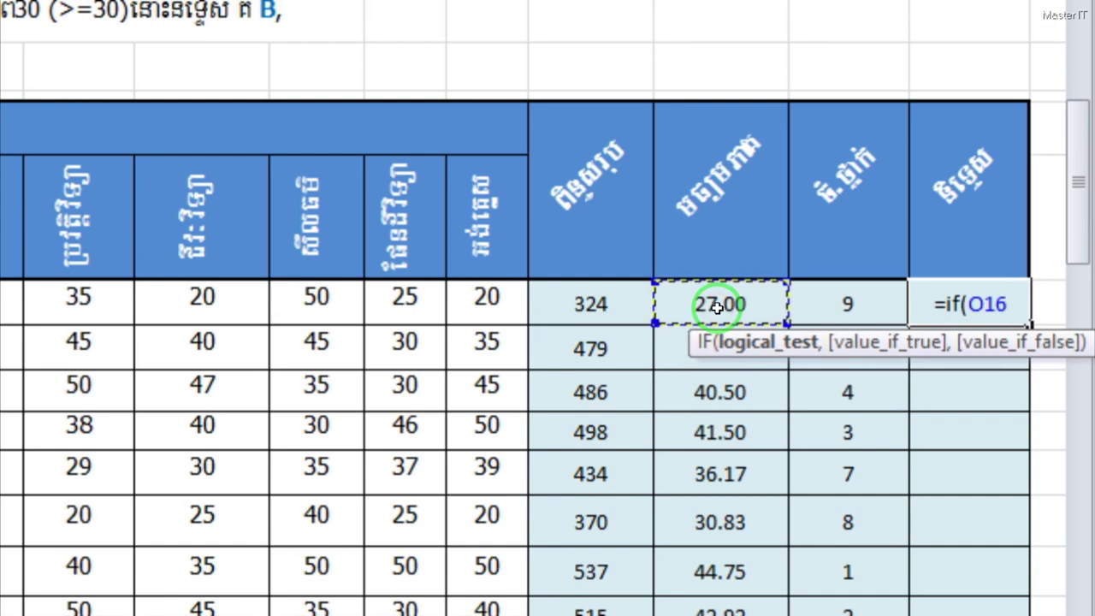
type(">=4")
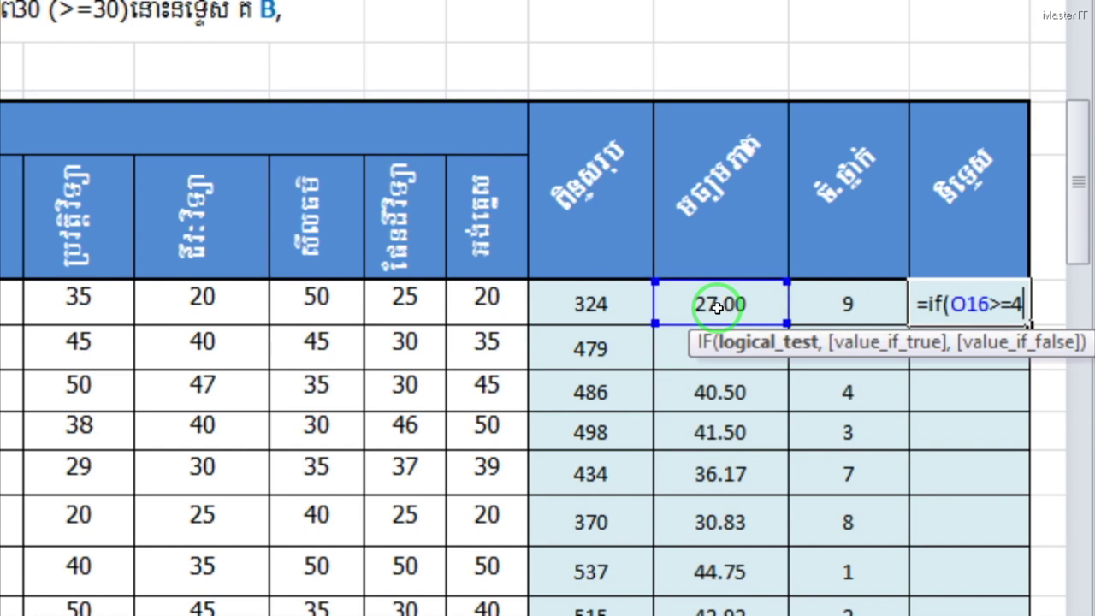
type("0")
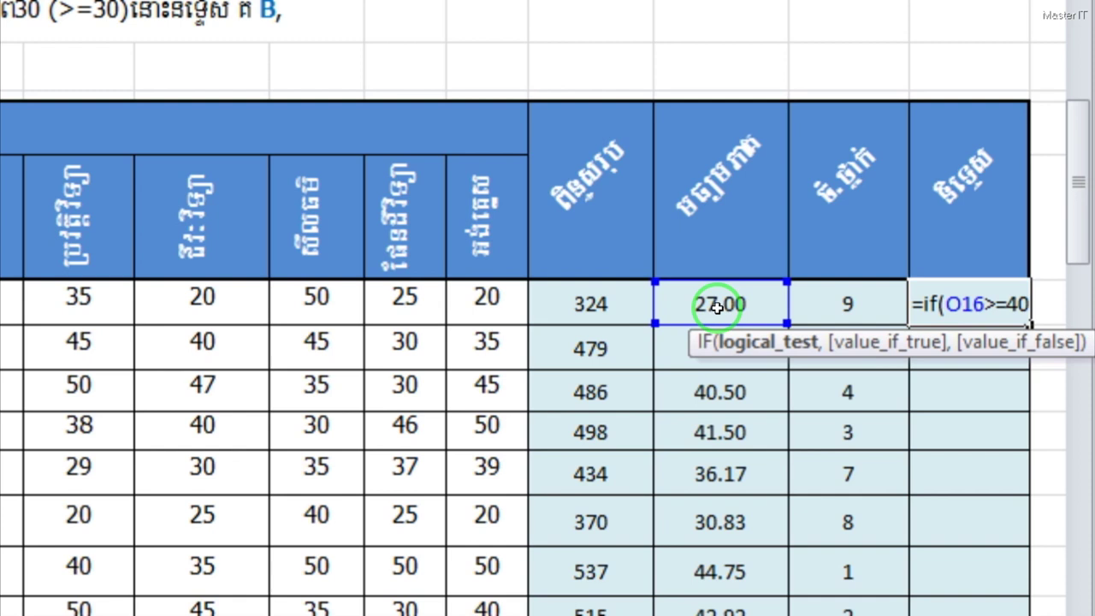
type(",\"A")
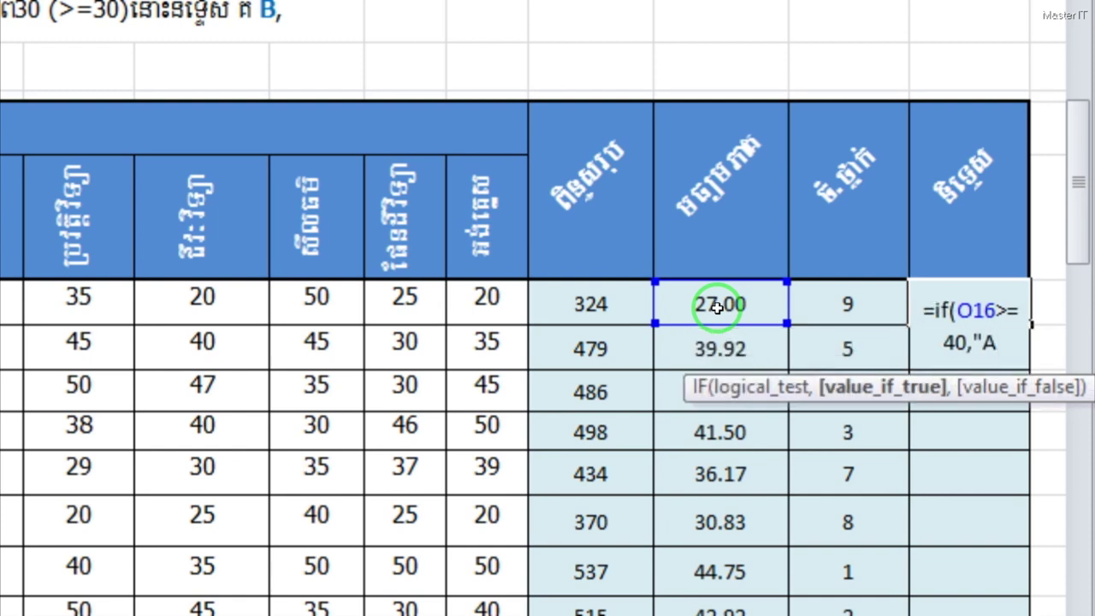
type("\"")
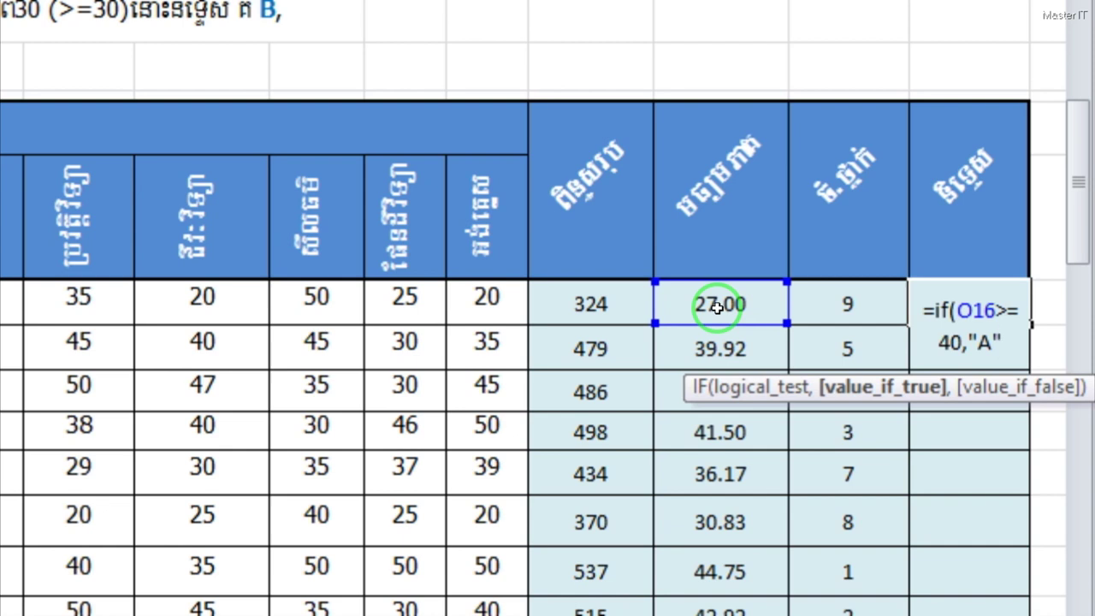
type(",")
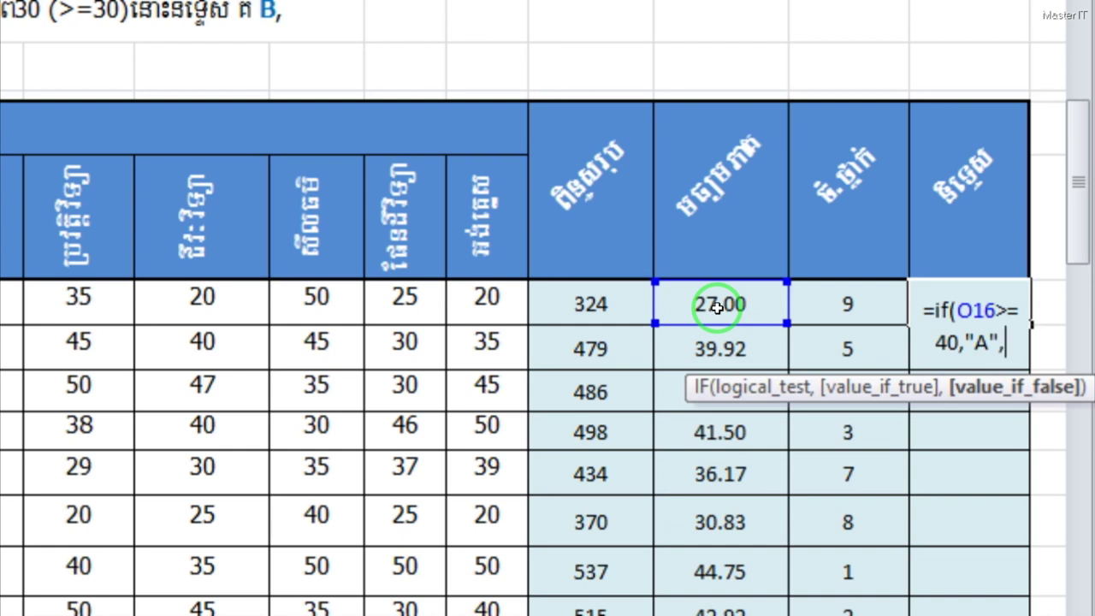
type("if")
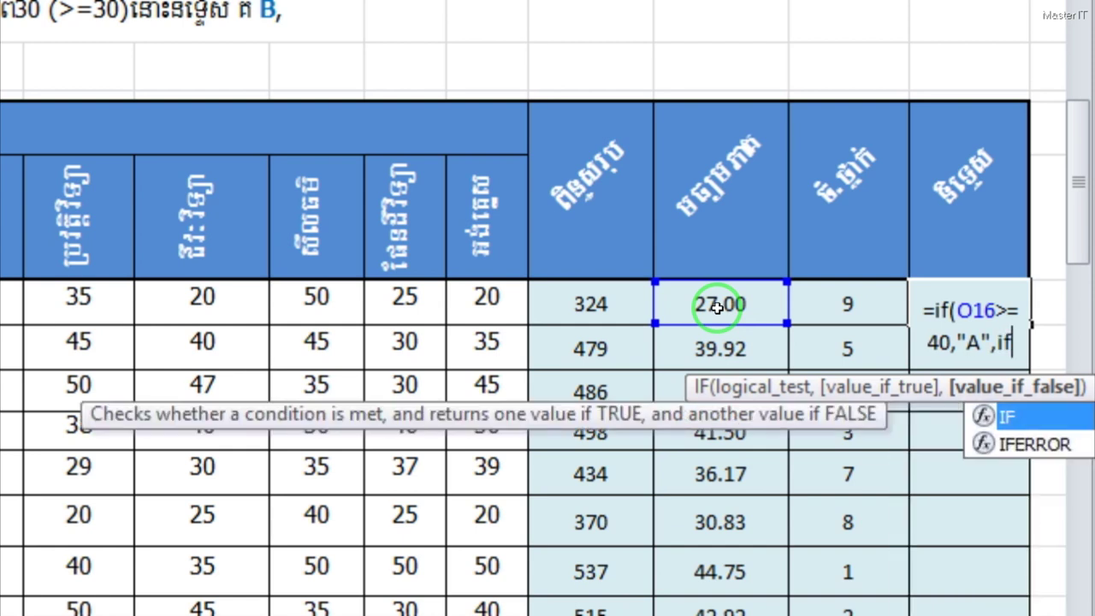
type("(")
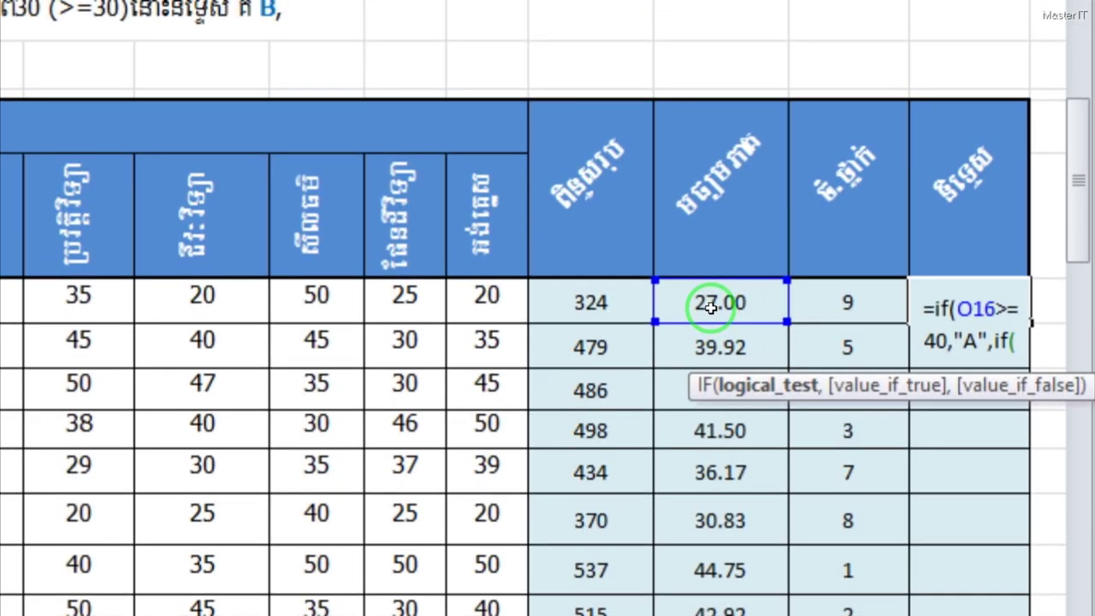
Complete the nested IF with O16>=30 for B, >=25 for C, otherwise D, returning C.
left_click(711, 307)
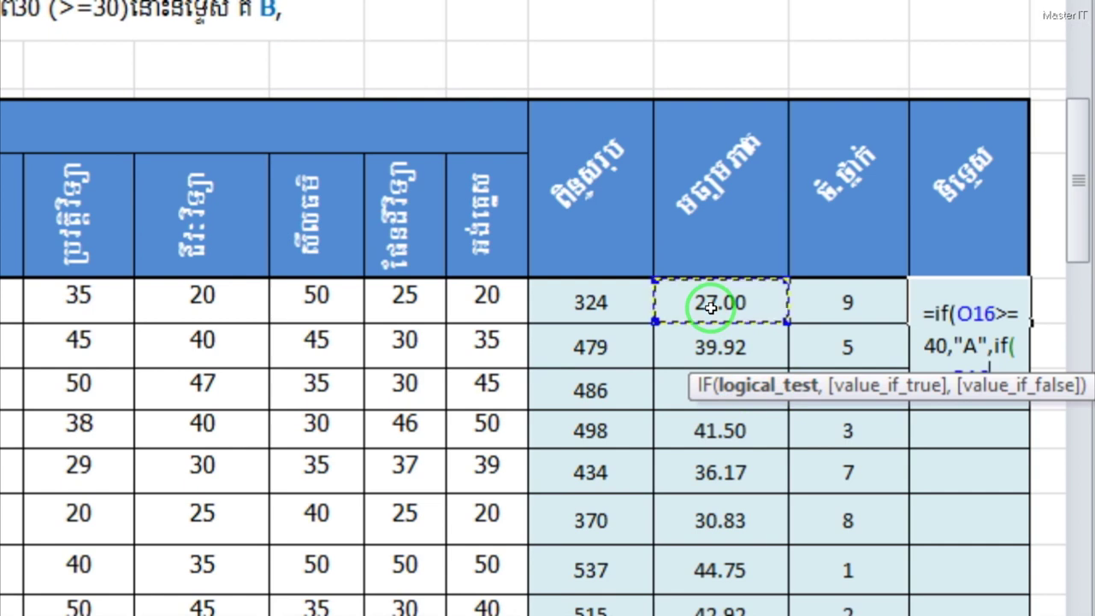
type(">=3")
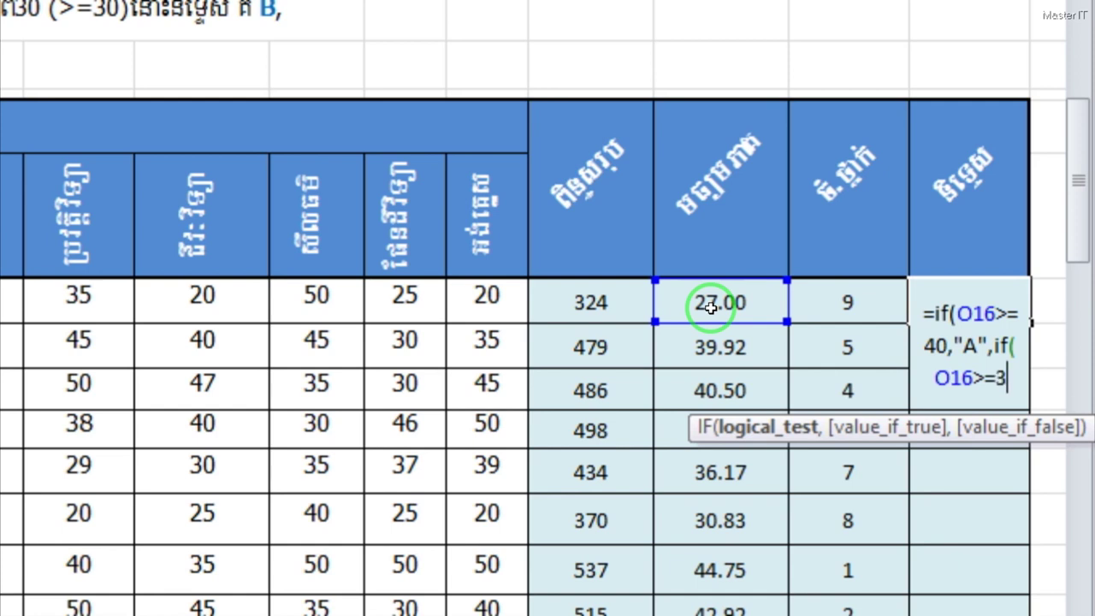
type("0,")
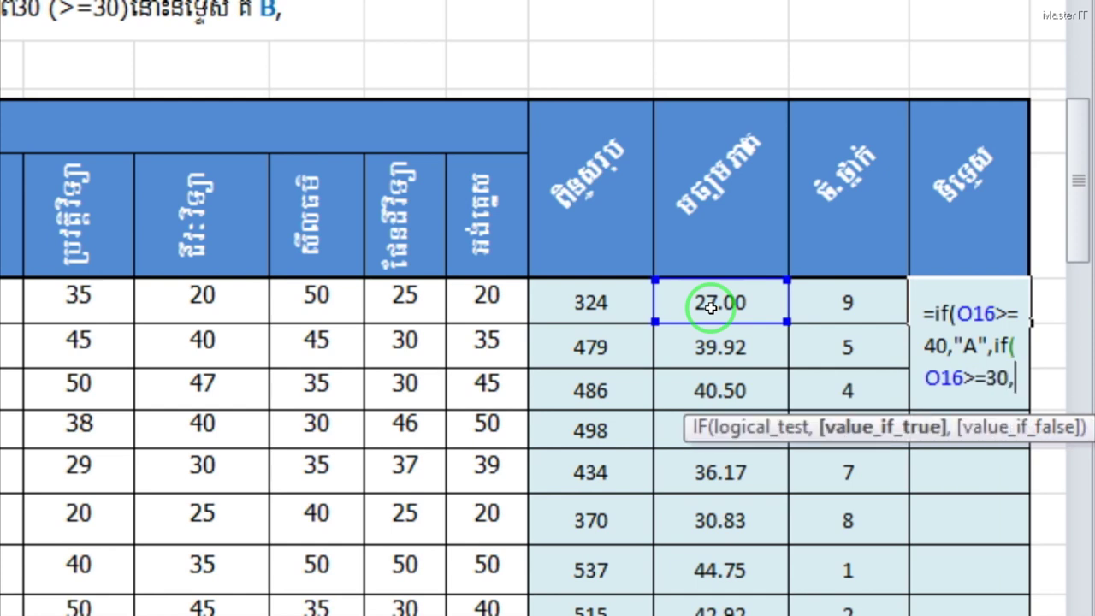
type("\"")
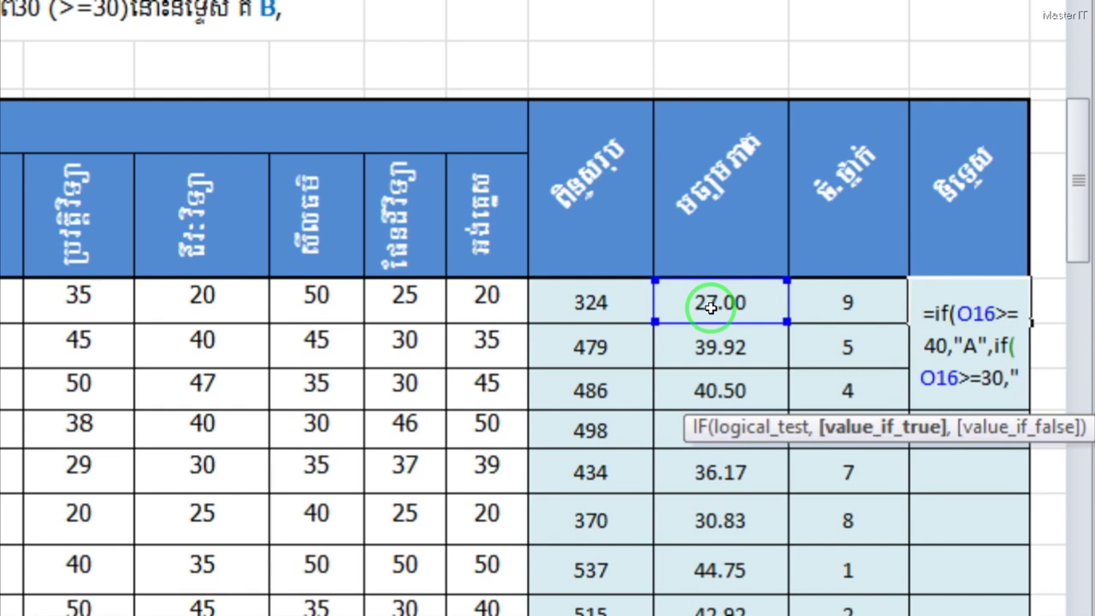
type("B")
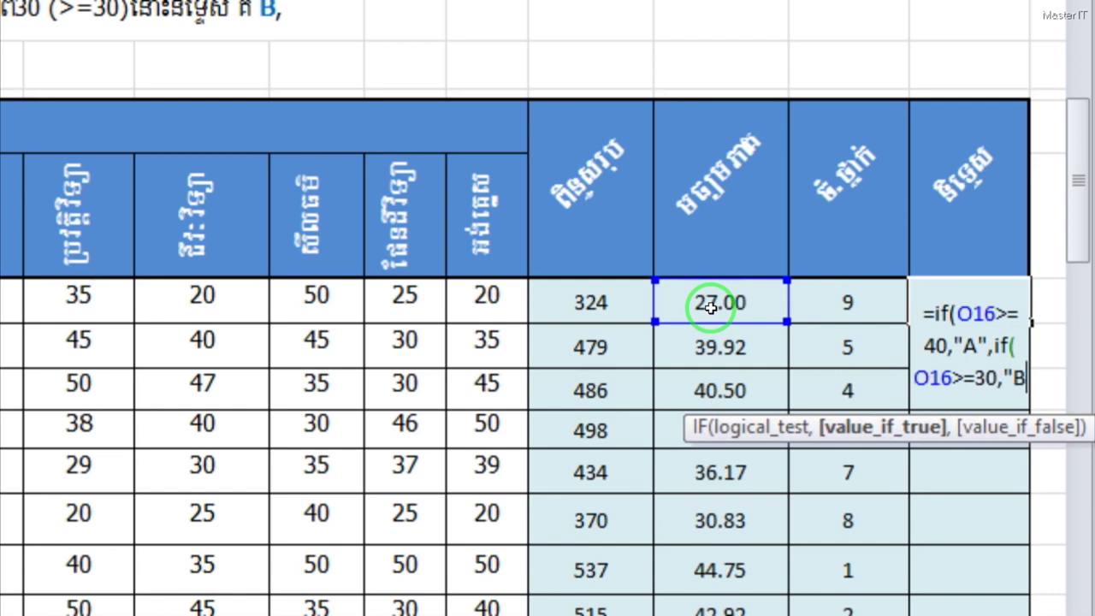
type("\"")
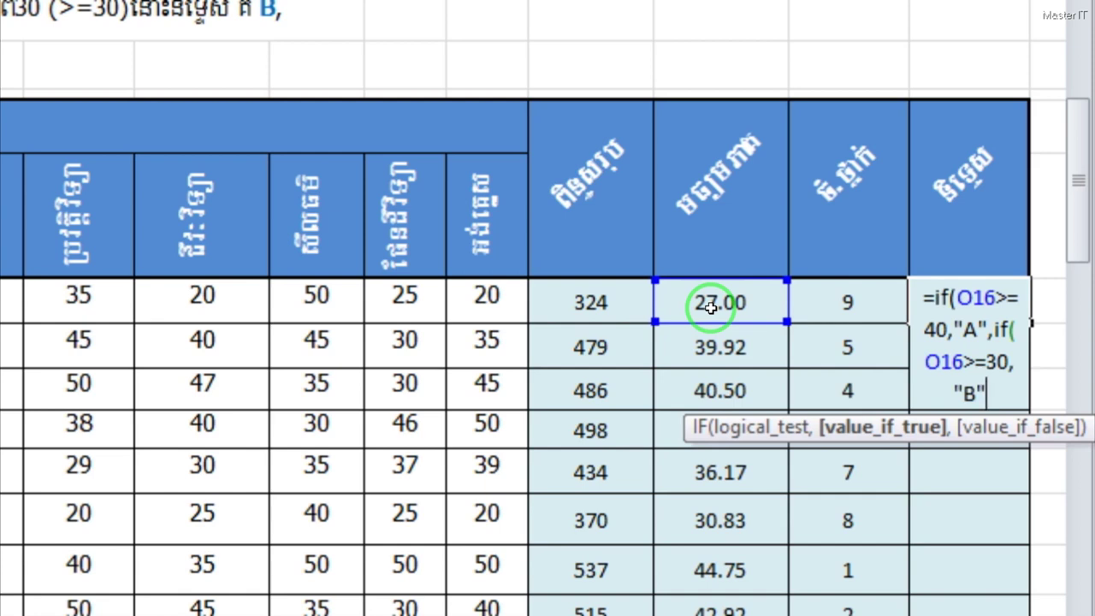
type(",")
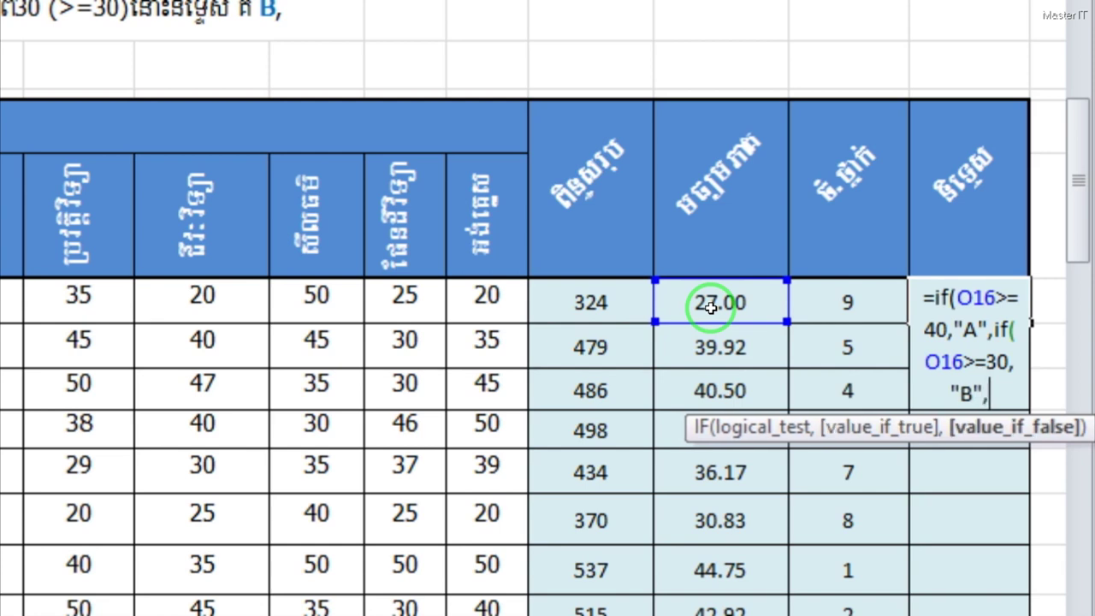
type("if")
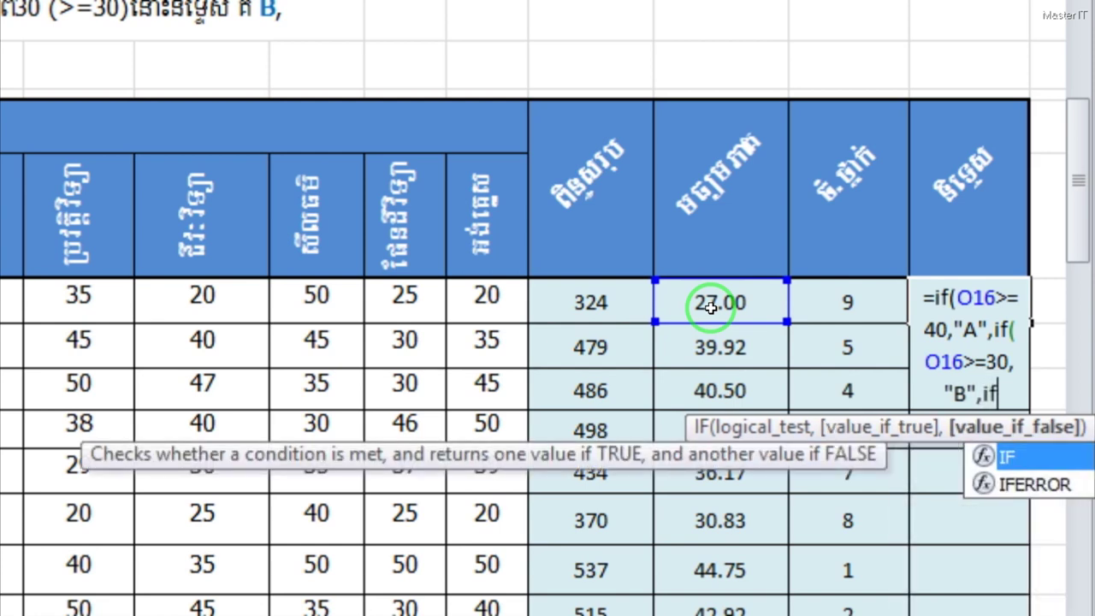
type("(")
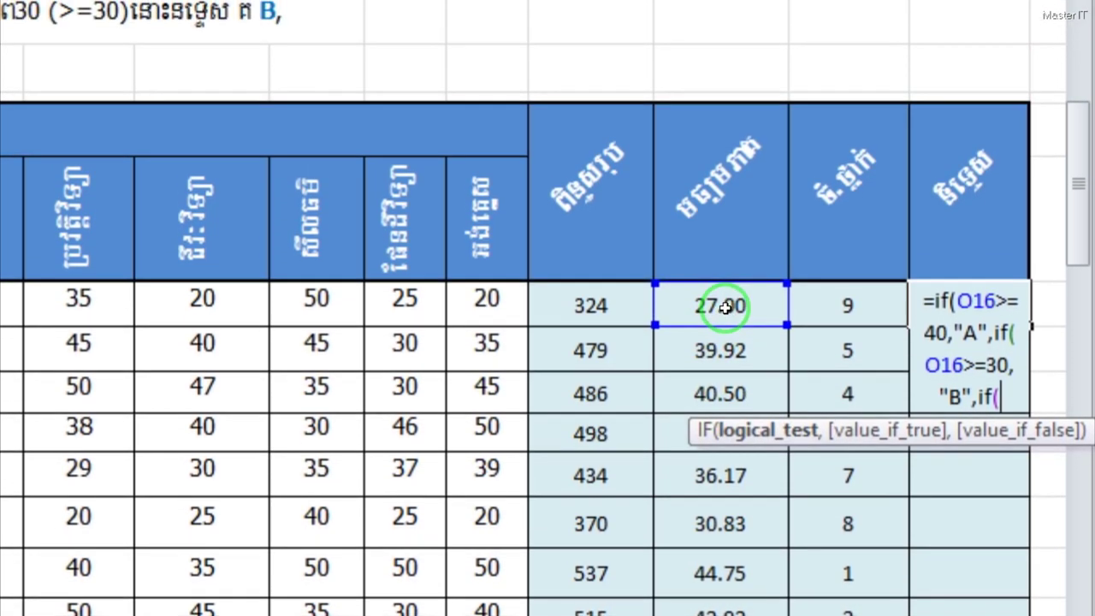
left_click(724, 305)
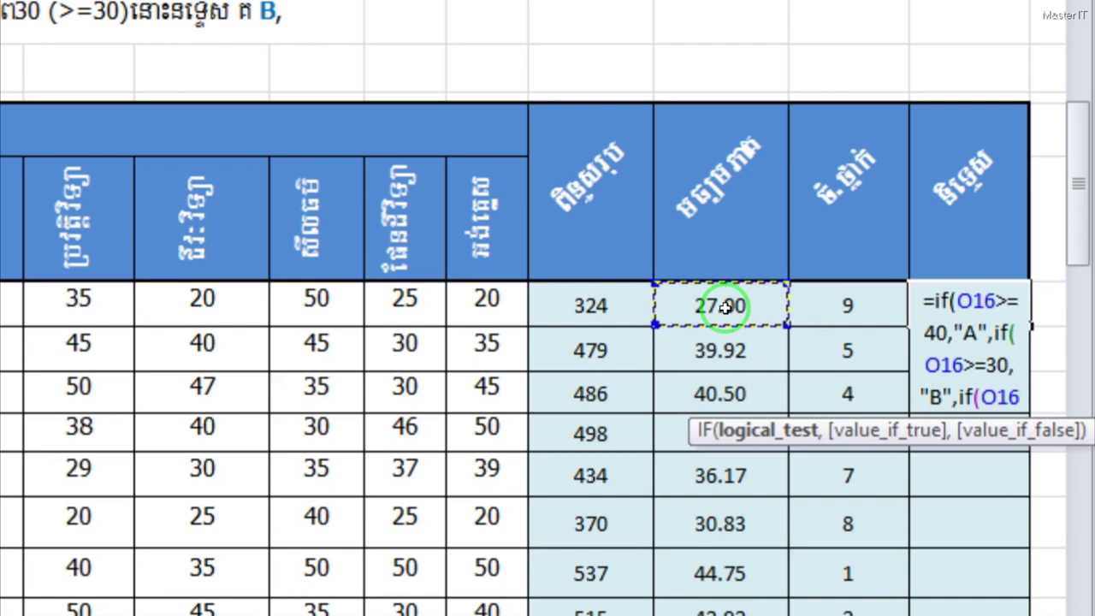
type(">=25")
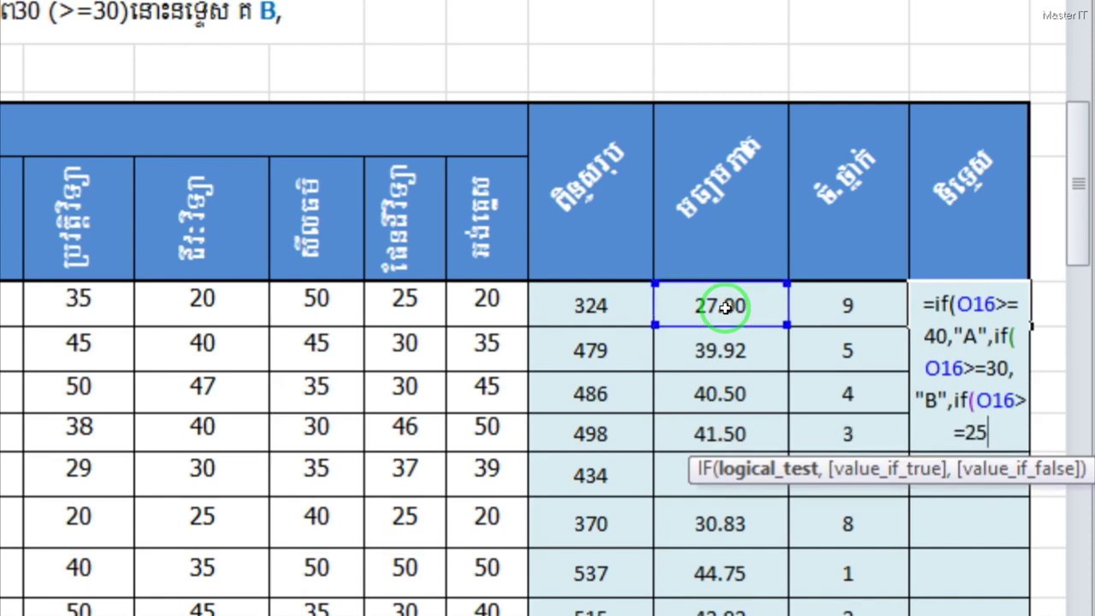
type(",")
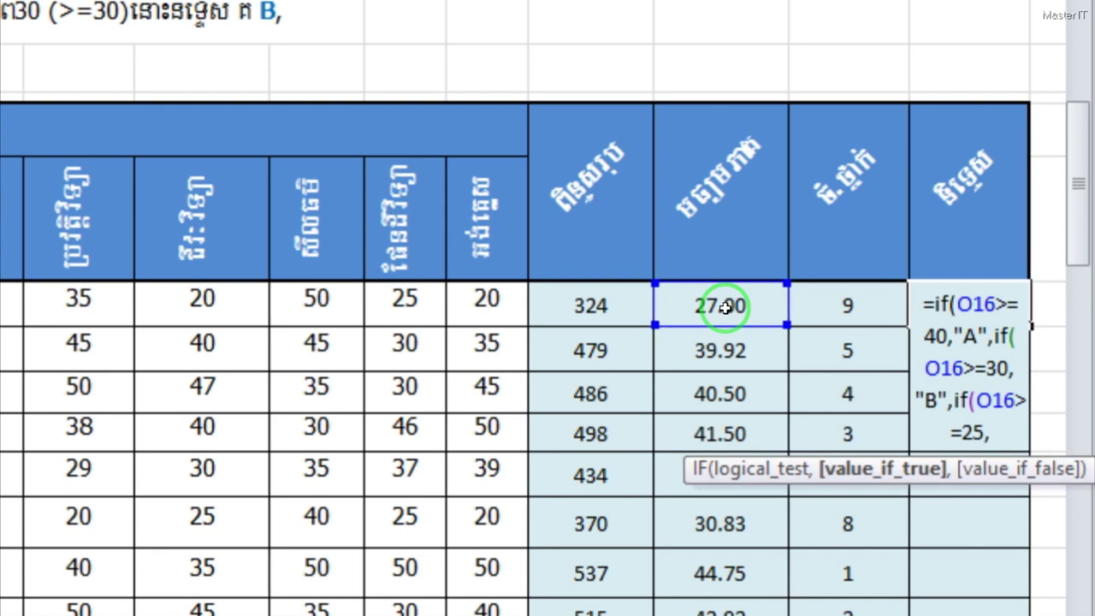
type("\"")
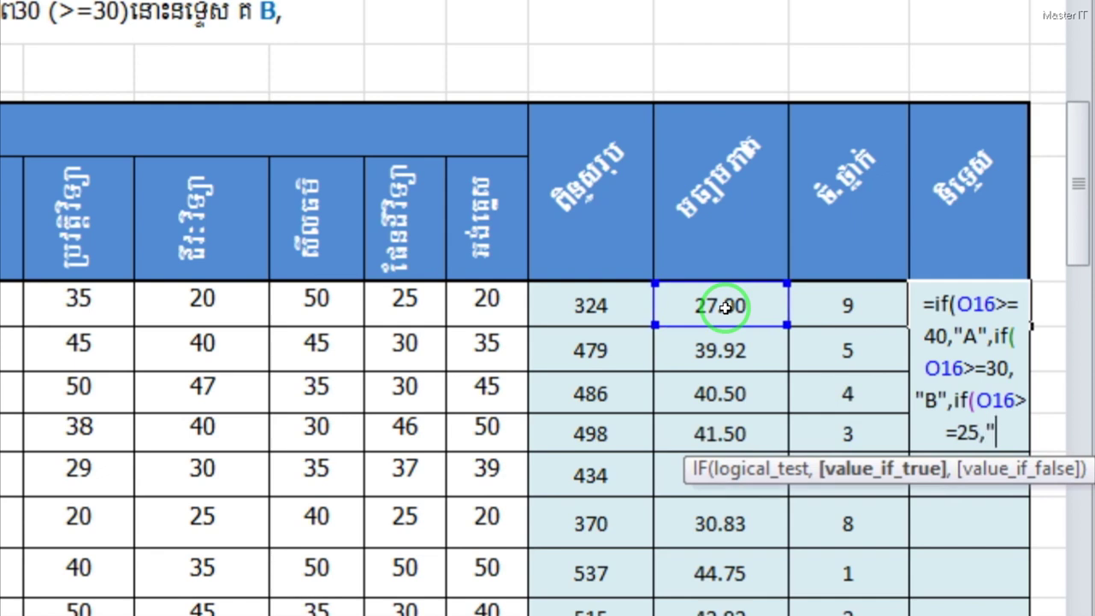
type("C")
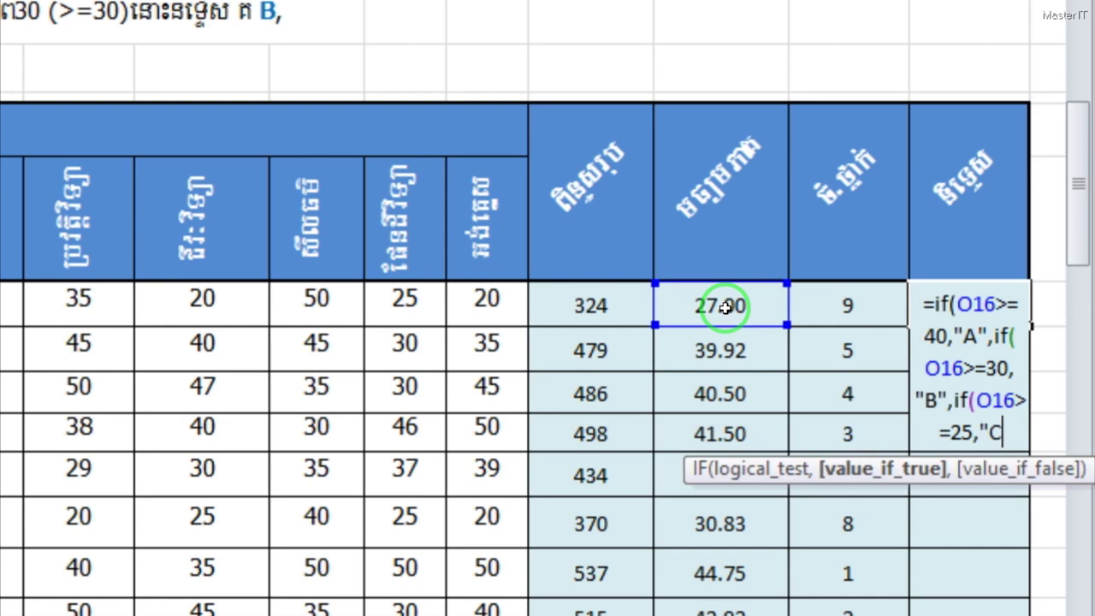
type("\"")
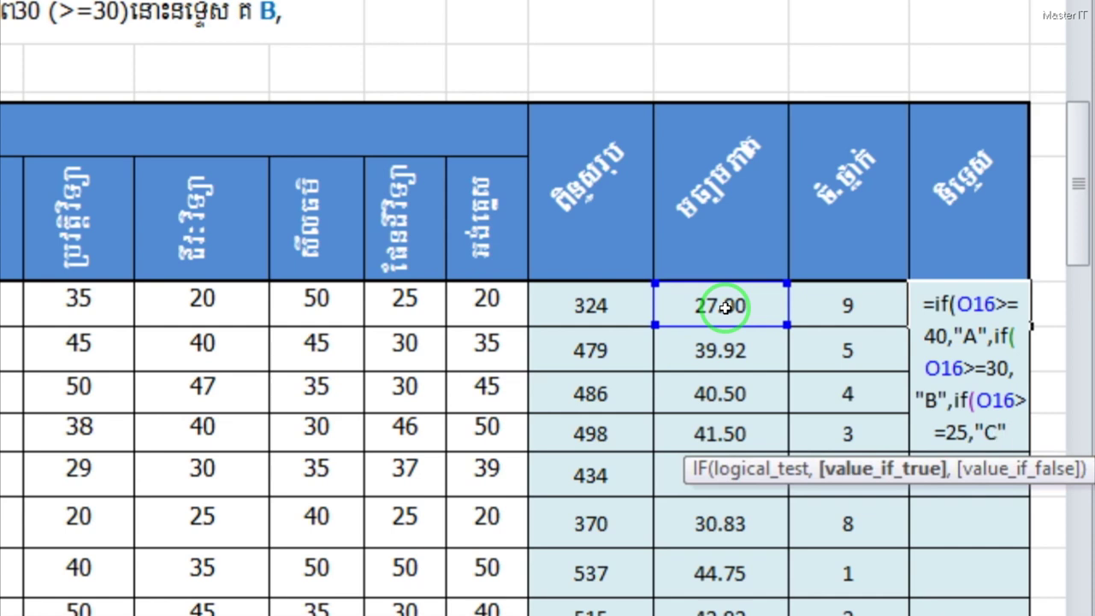
type(",")
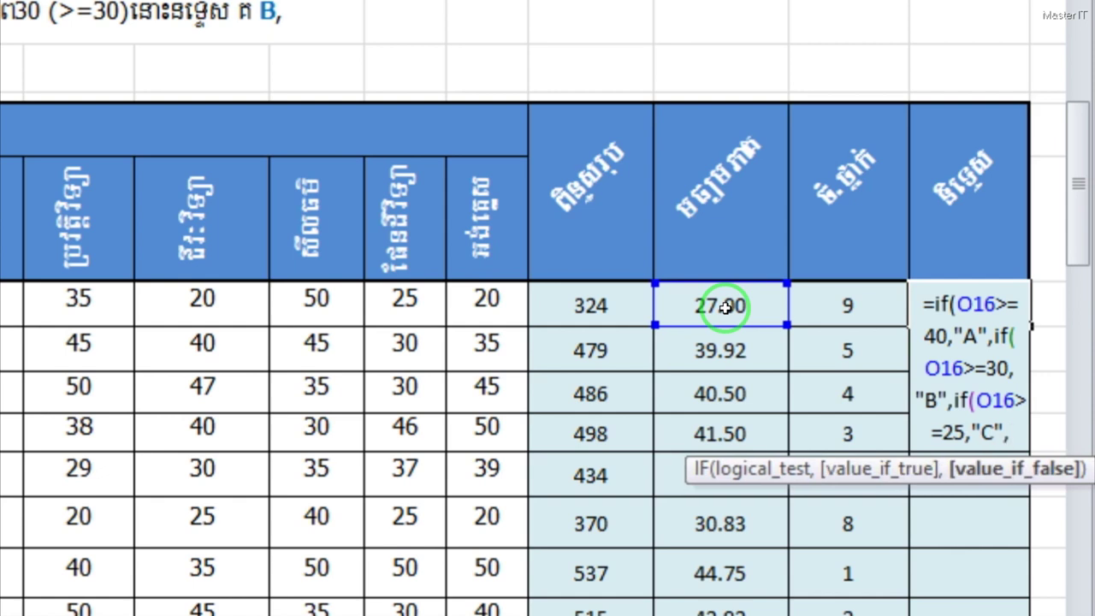
type("\"")
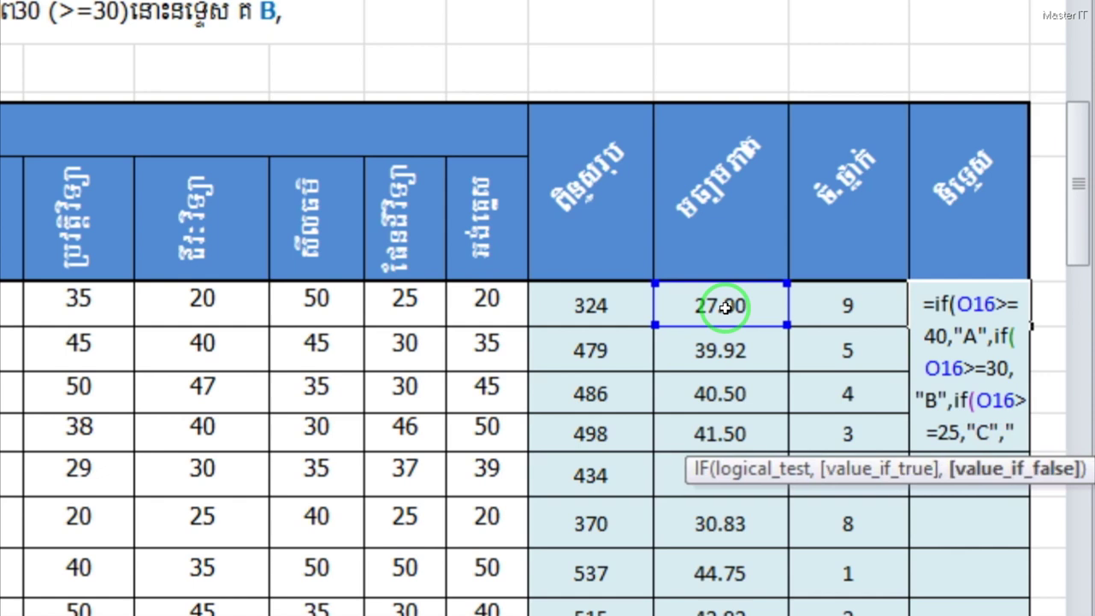
type("D")
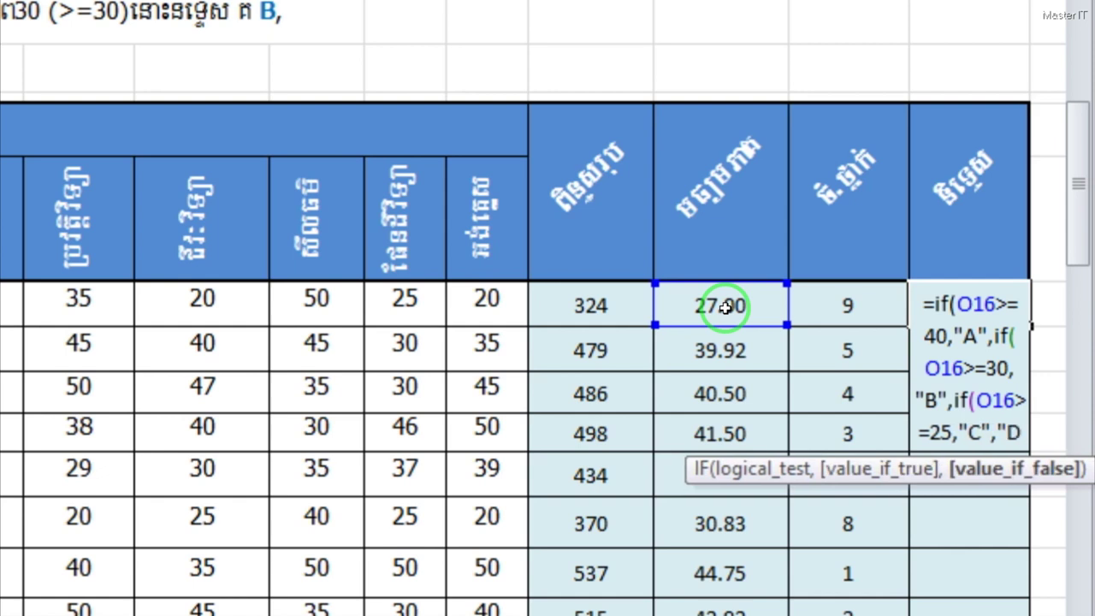
type("\"")
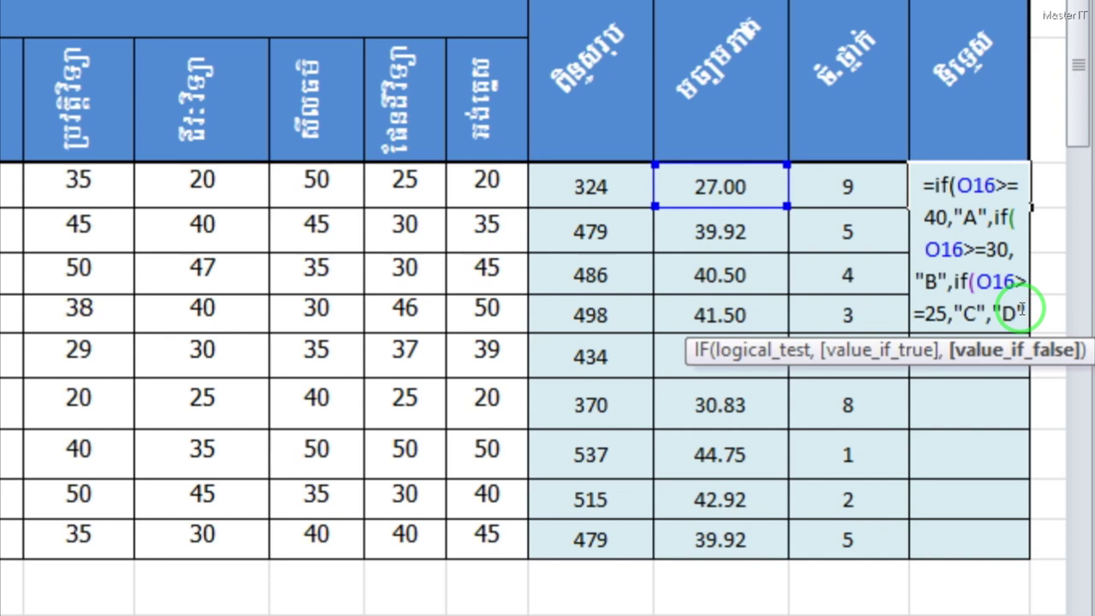
type("\")))")
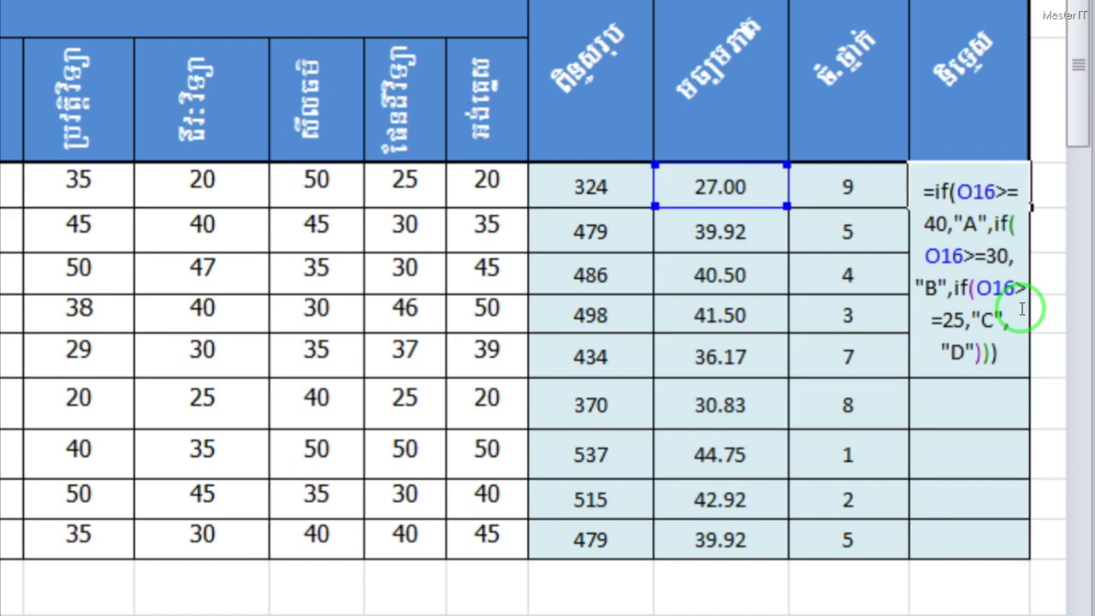
key("Return")
scroll(997, 299, "up", 1)
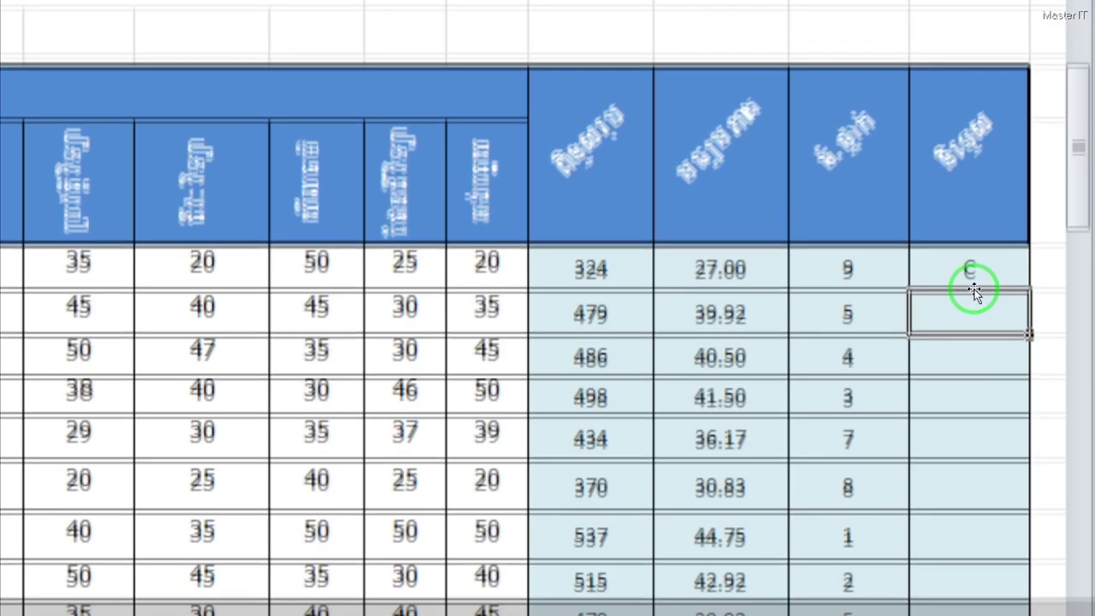
Fill the grade formula from Q16 down to Q24 for all nine students.
left_click(976, 308)
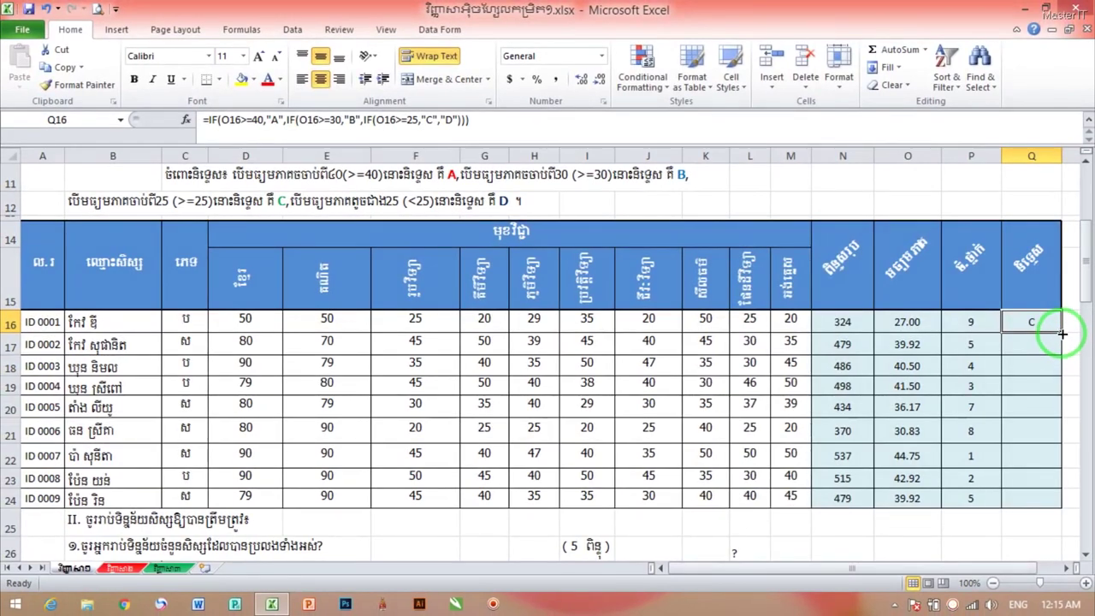
left_click_drag(1060, 333, 1062, 503)
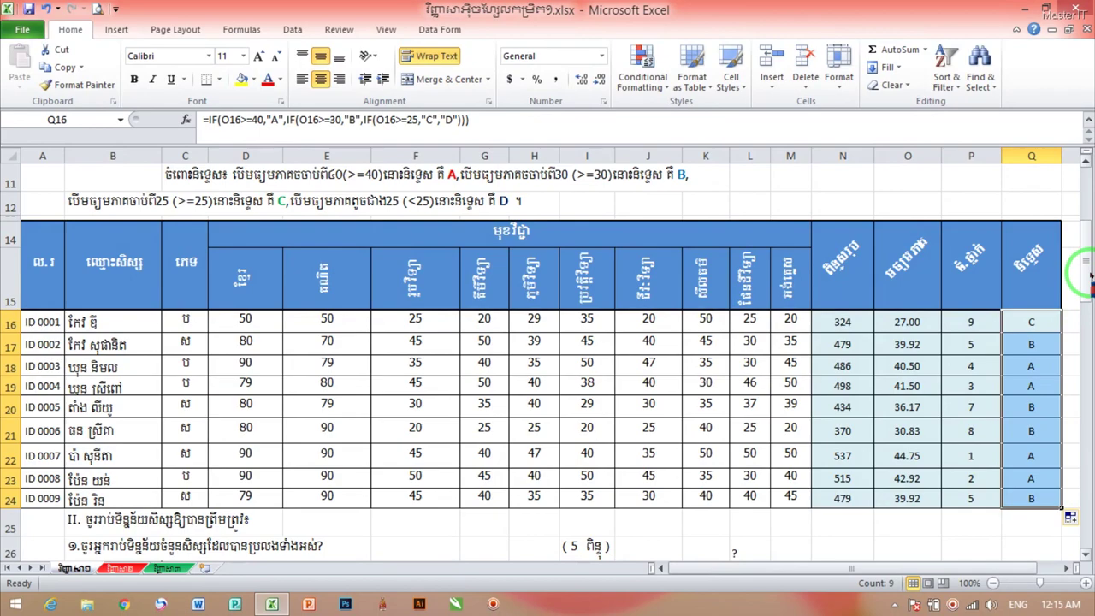
left_click_drag(1089, 273, 1090, 305)
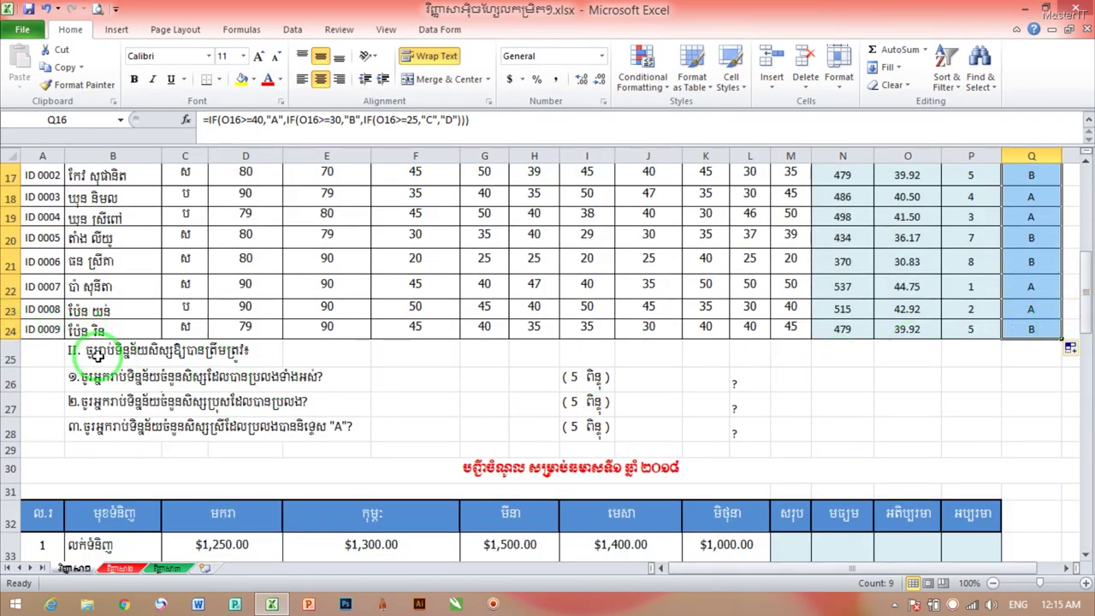
Select the score table and the student names B16:B24, then pick answer cell F26.
scroll(163, 334, "up", 2)
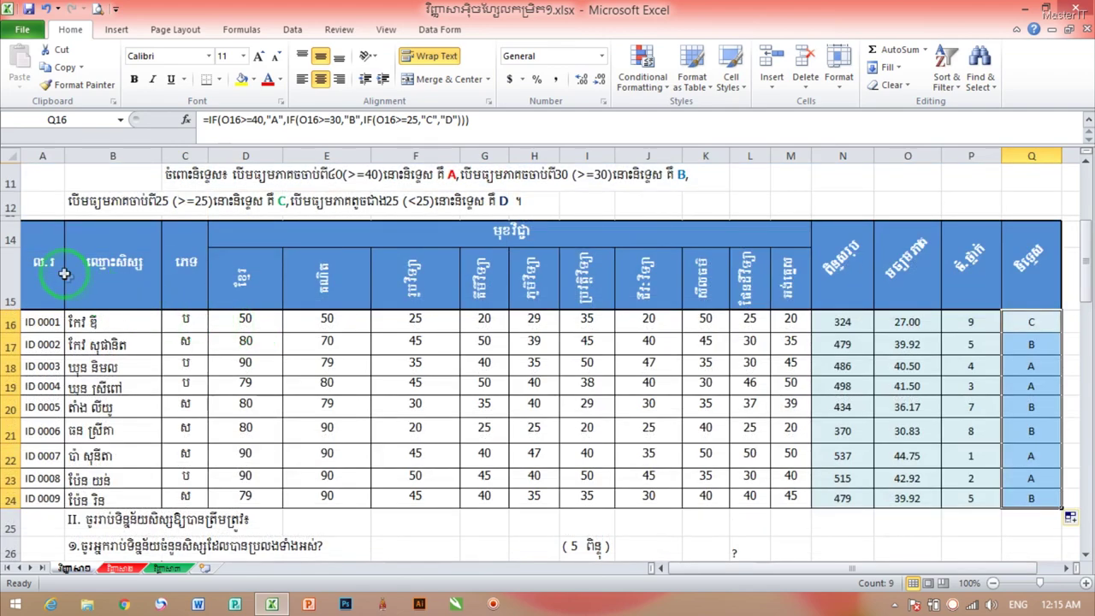
left_click_drag(44, 263, 1033, 496)
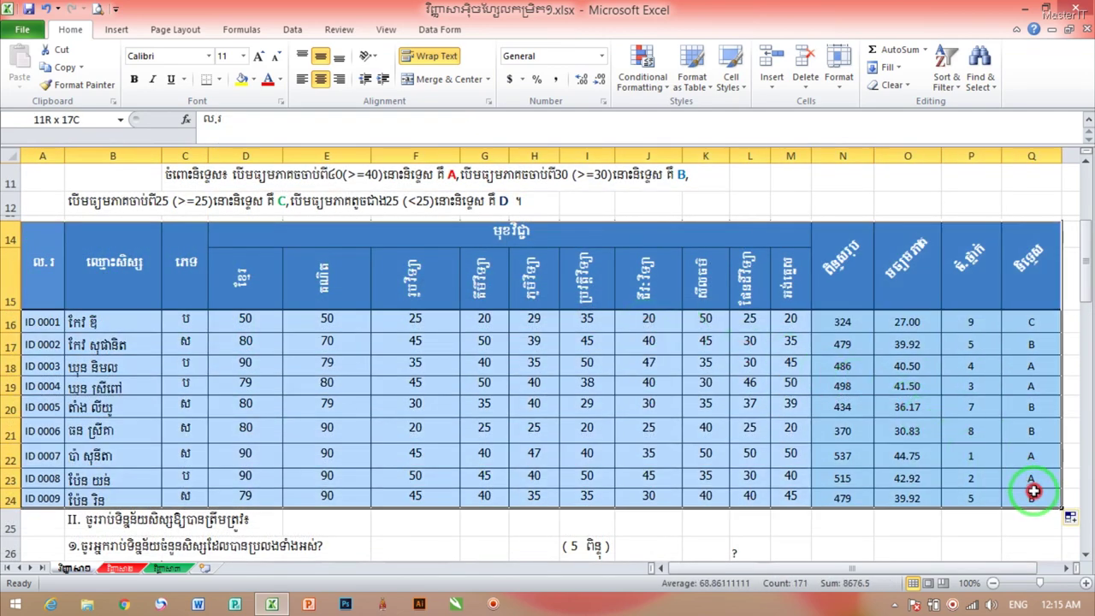
scroll(825, 441, "down", 2)
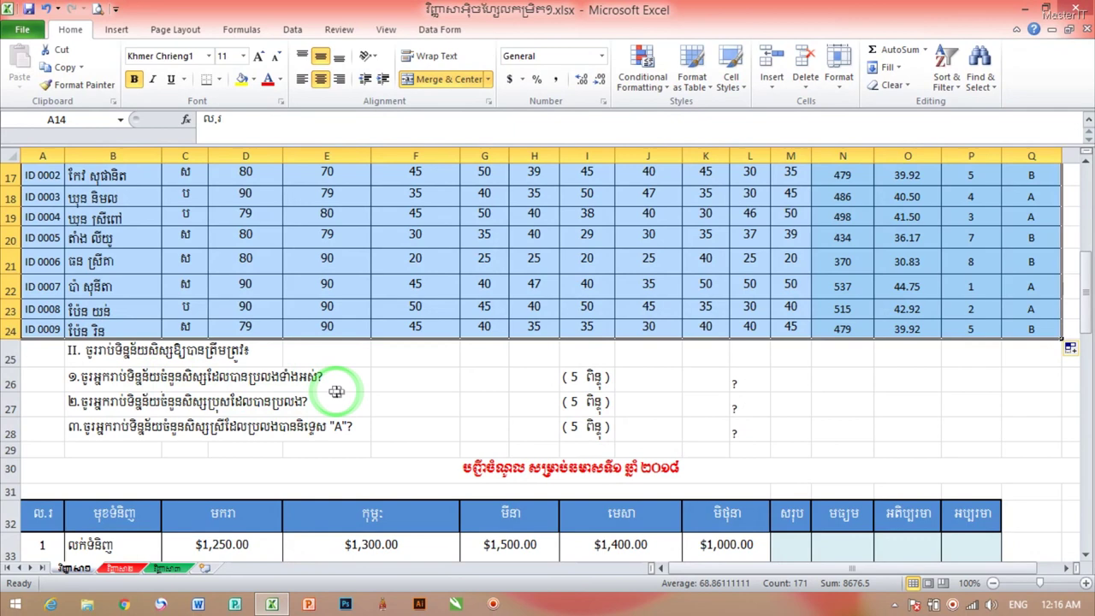
scroll(342, 386, "up", 1)
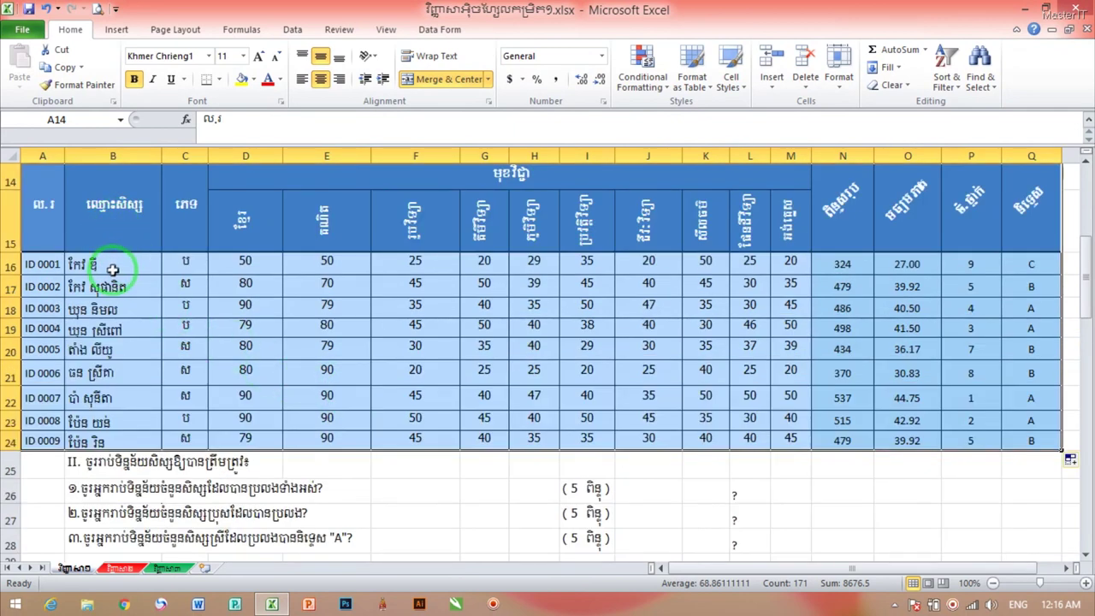
left_click_drag(109, 267, 111, 428)
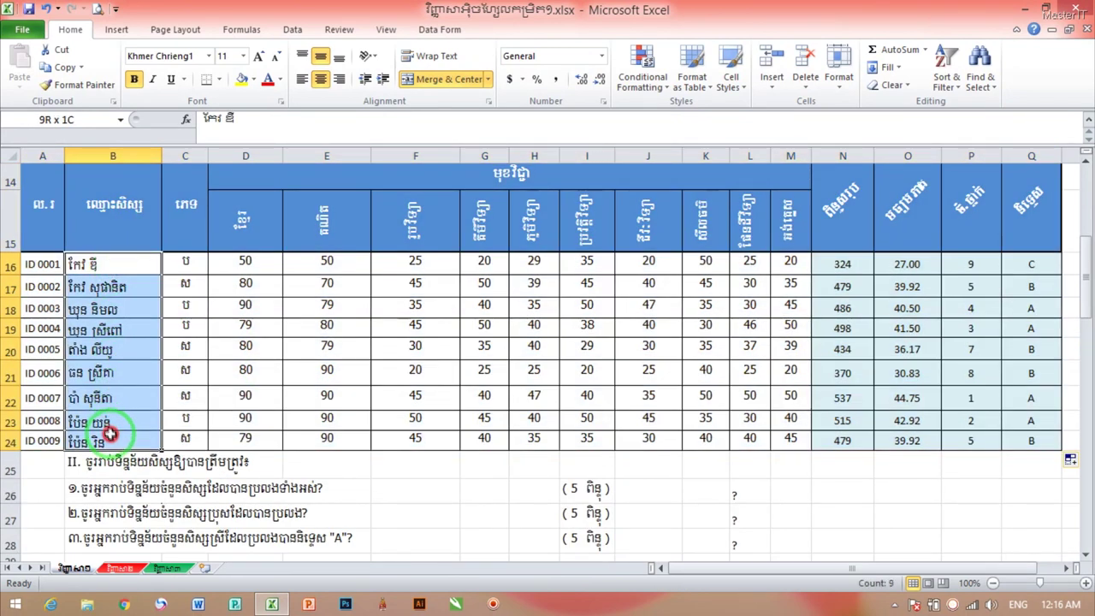
left_click_drag(111, 428, 137, 438)
left_click(122, 238)
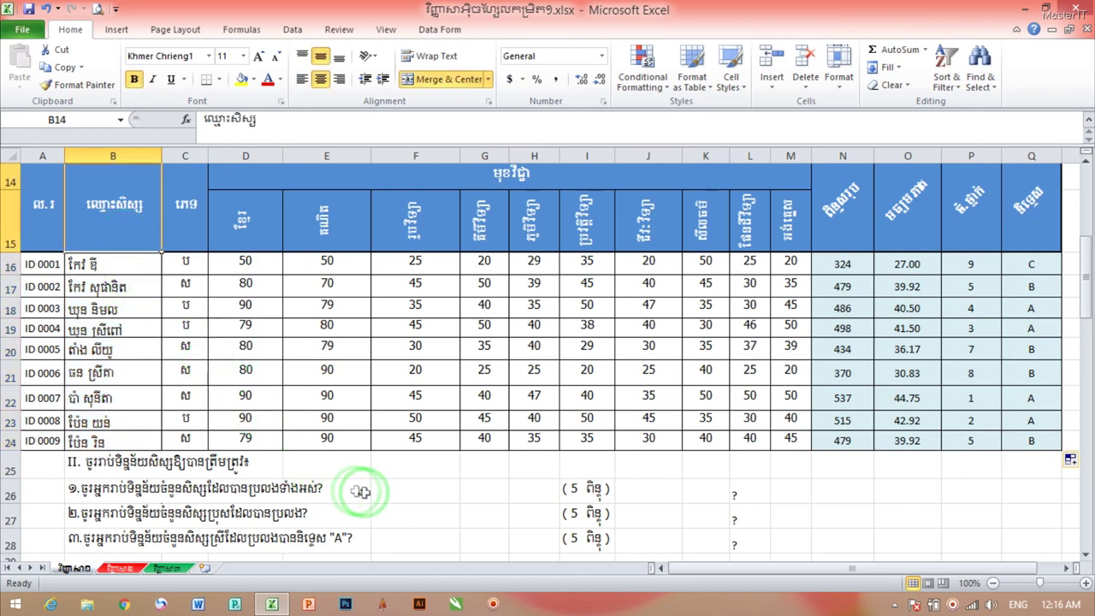
left_click(404, 494)
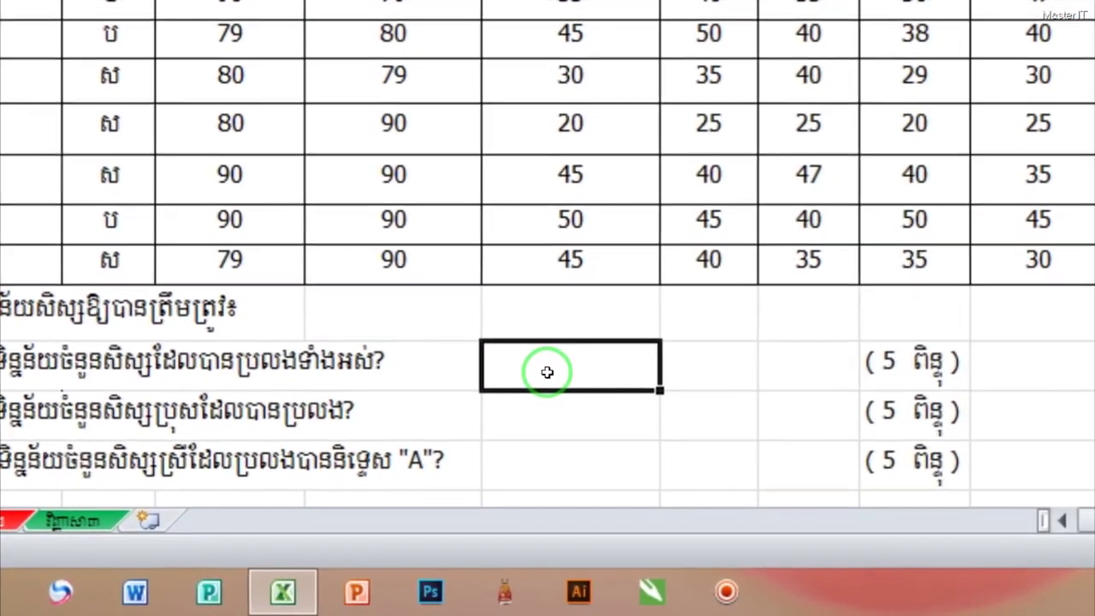
Enter =COUNTA(B16:B24) in F26 to count the 9 students who took the exam.
type("=")
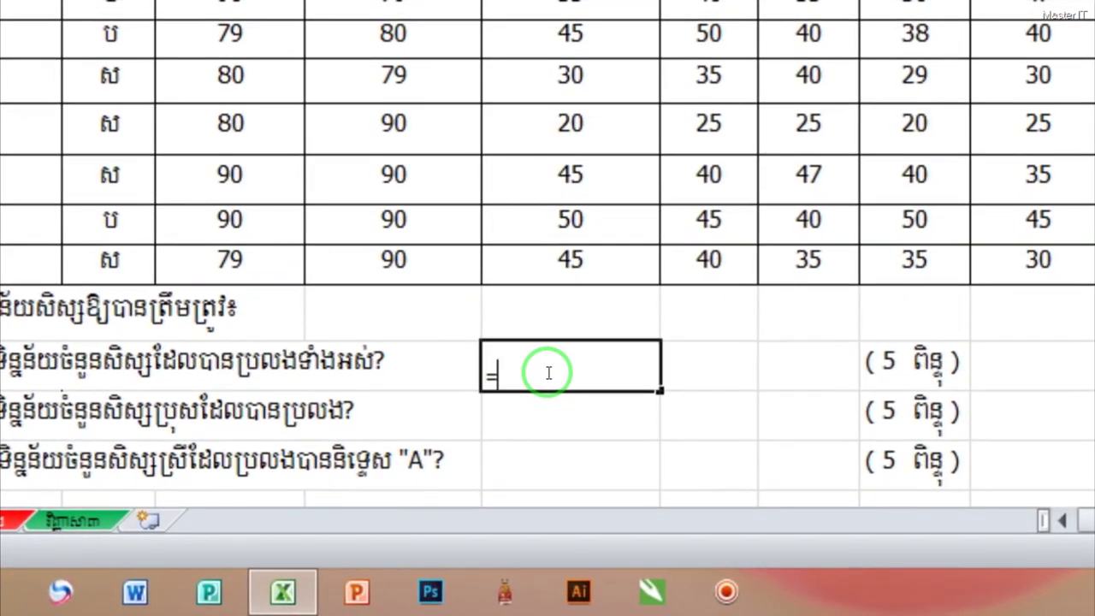
type("coun")
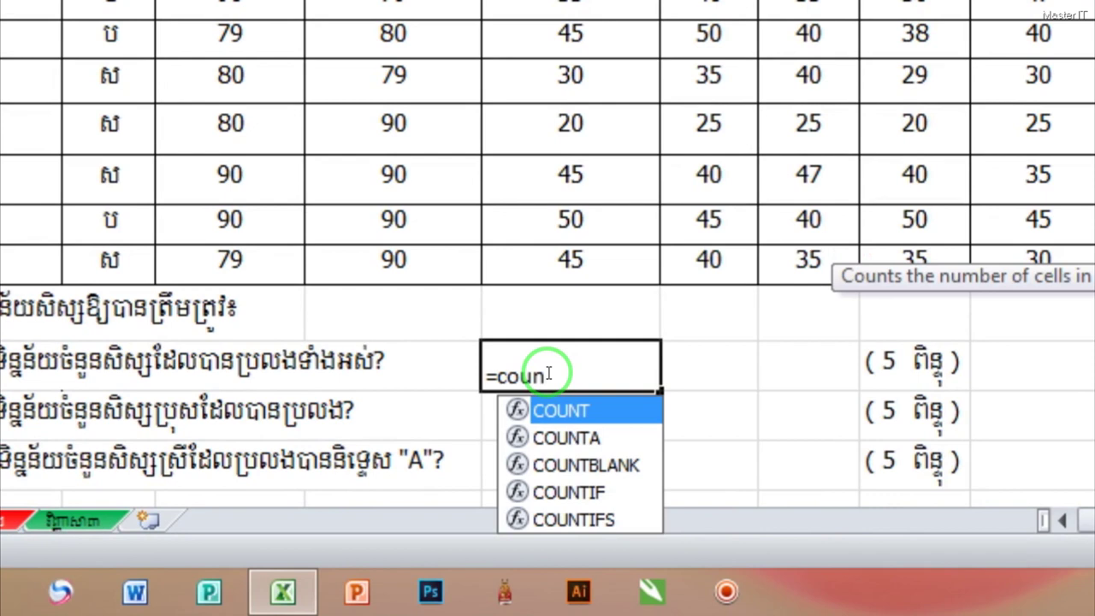
key("Down")
key("Tab")
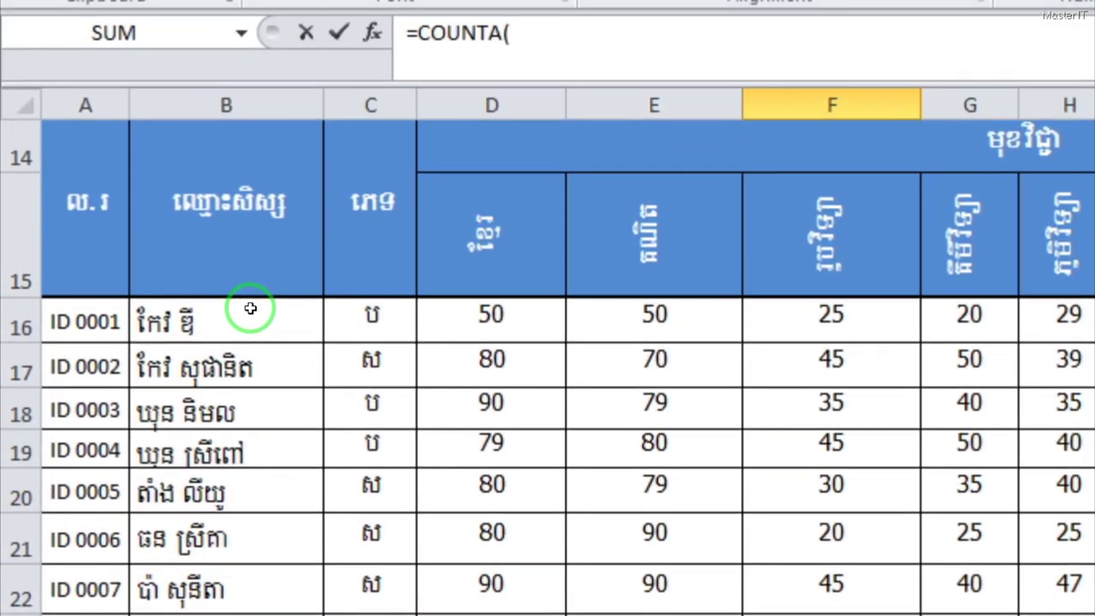
left_click_drag(289, 266, 242, 488)
left_click_drag(242, 368, 242, 489)
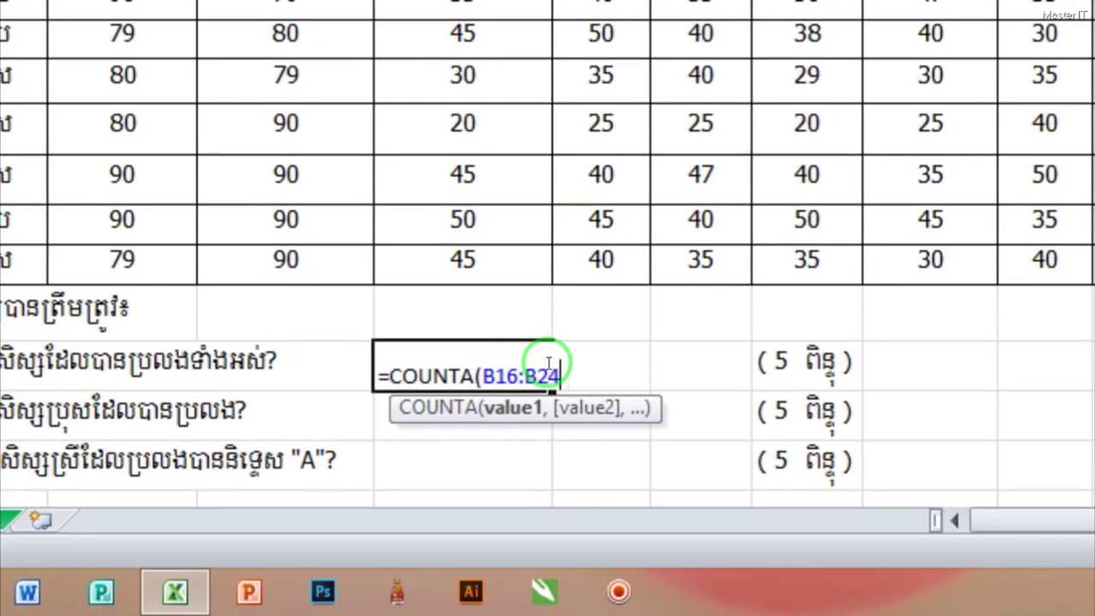
type(")")
key("Return")
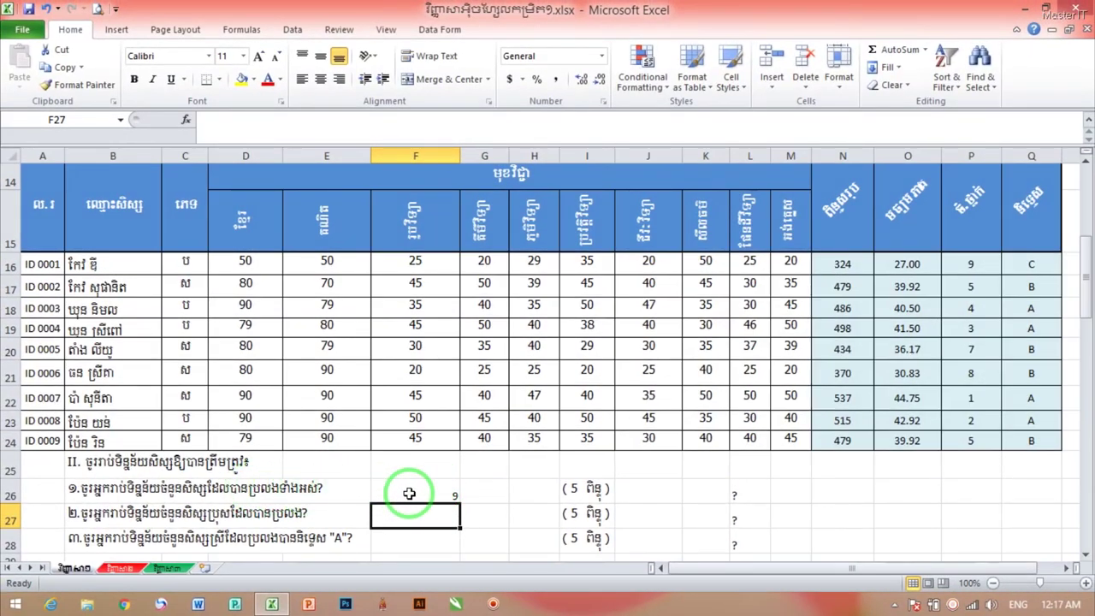
left_click(409, 494)
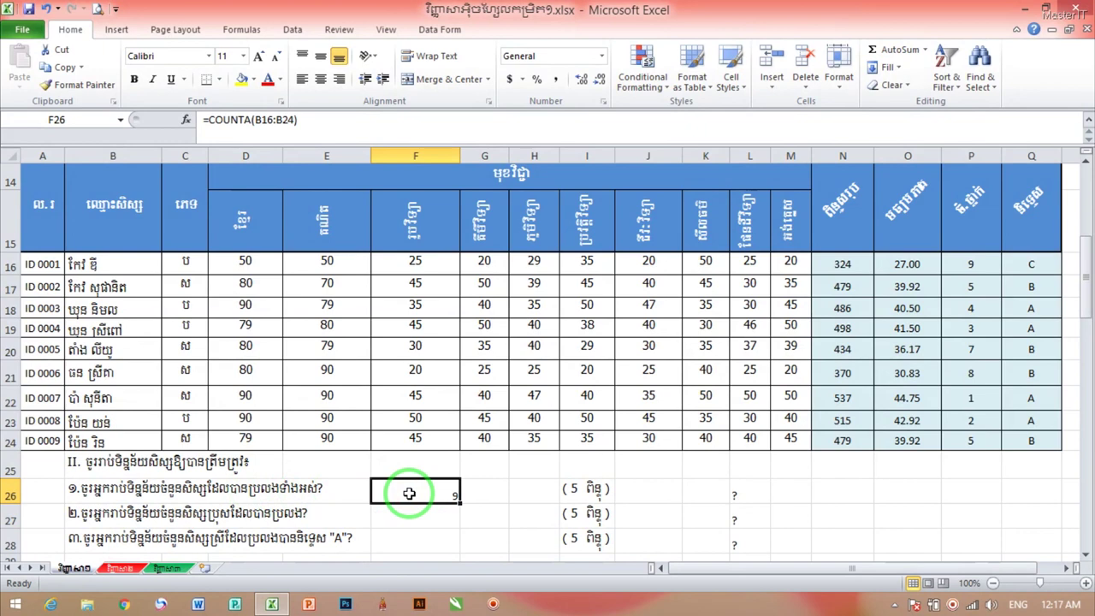
scroll(408, 493, "down", 1)
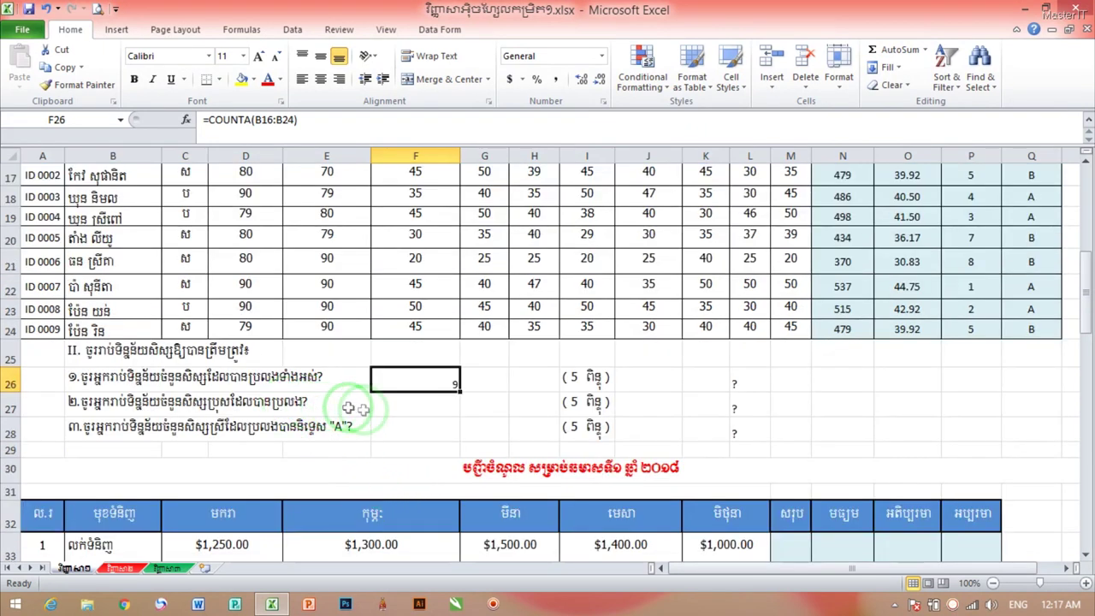
left_click(415, 410)
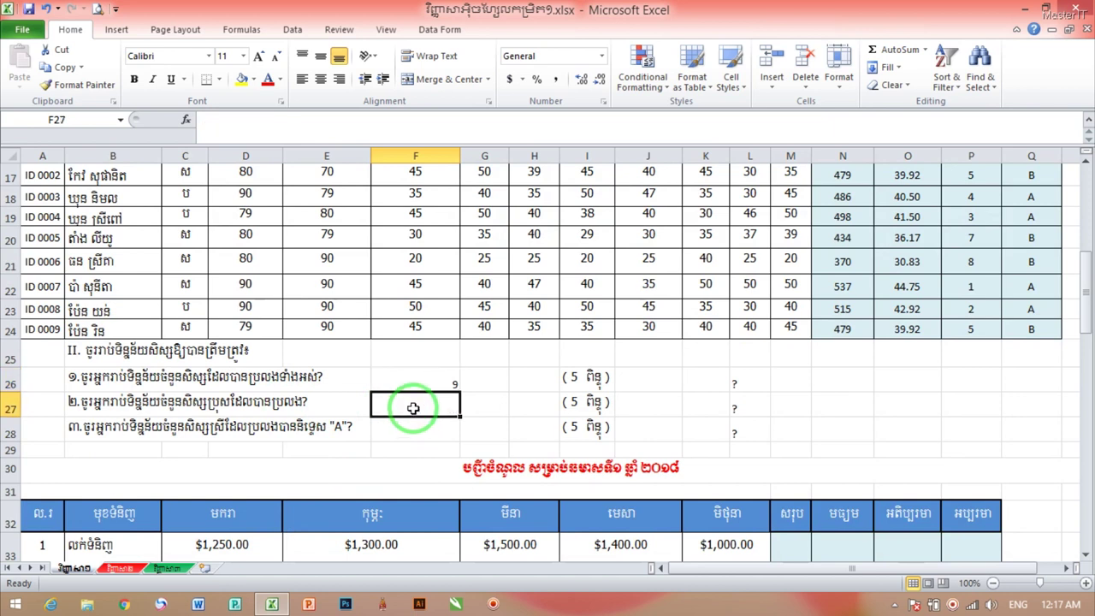
Mark the sex values C16:C24 and return to answer cell F27.
scroll(412, 407, "up", 1)
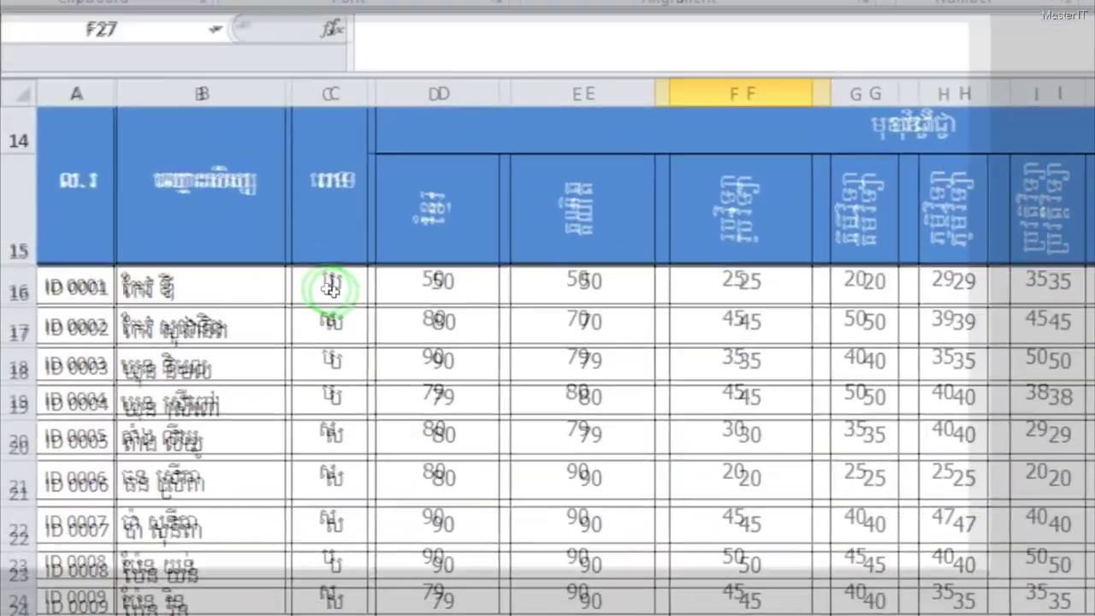
left_click_drag(176, 263, 175, 291)
left_click_drag(369, 349, 379, 310)
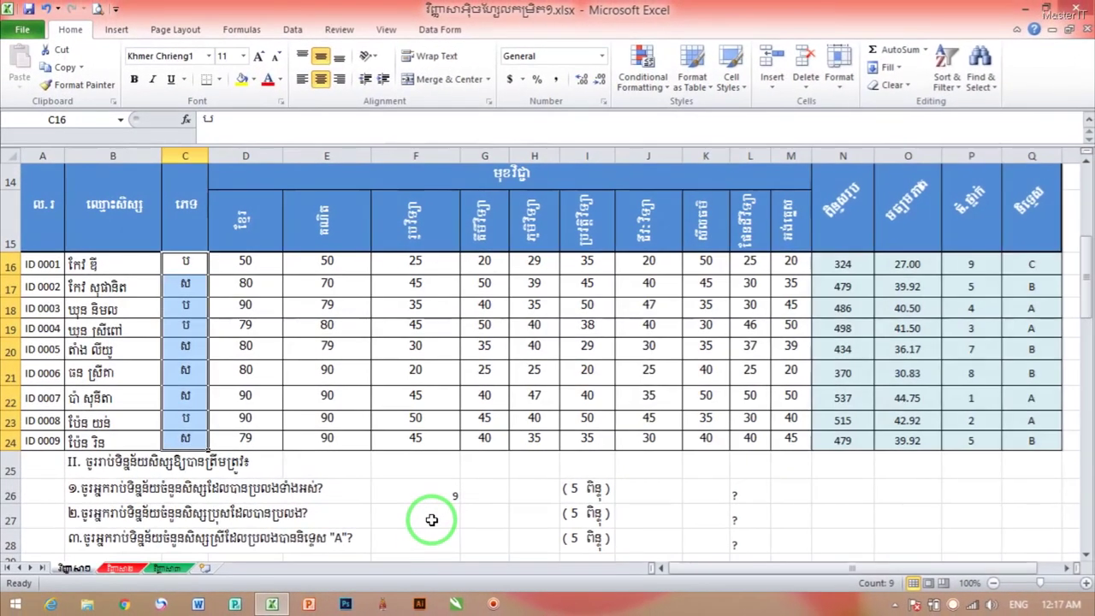
left_click(431, 519)
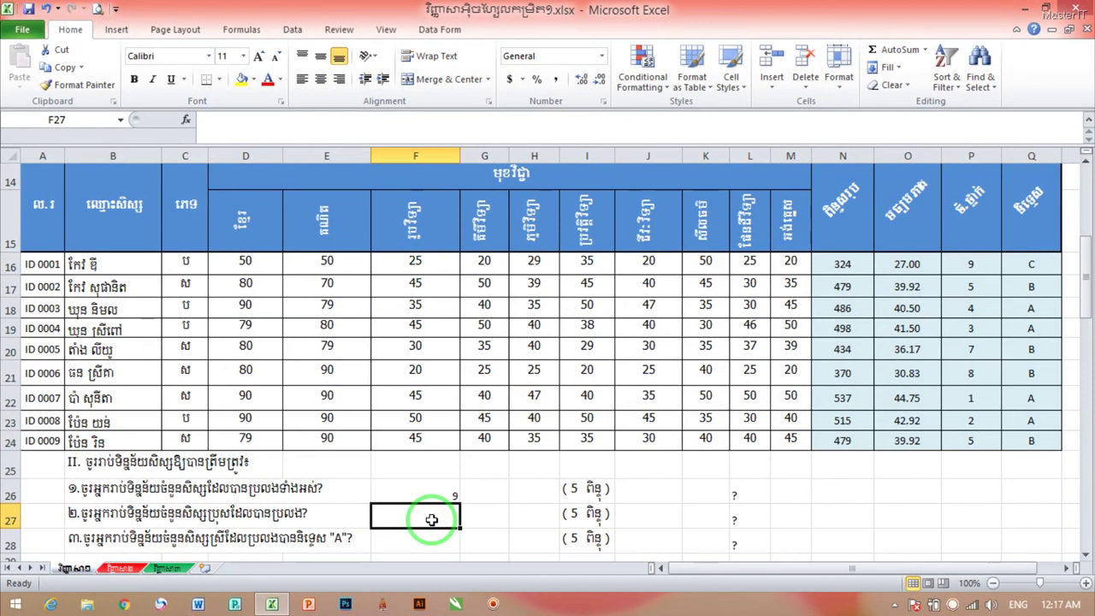
Enter =COUNTIF(C16:C24,C23) in F27, giving 4 male students.
type("=coun")
key("Down")
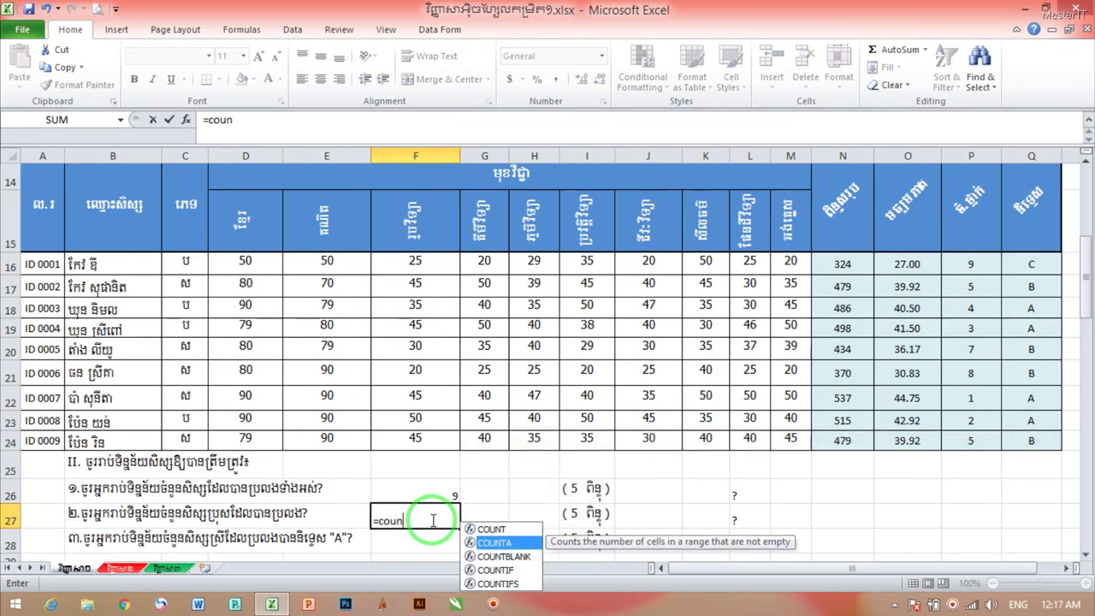
key("Down")
key("Down")
key("Tab")
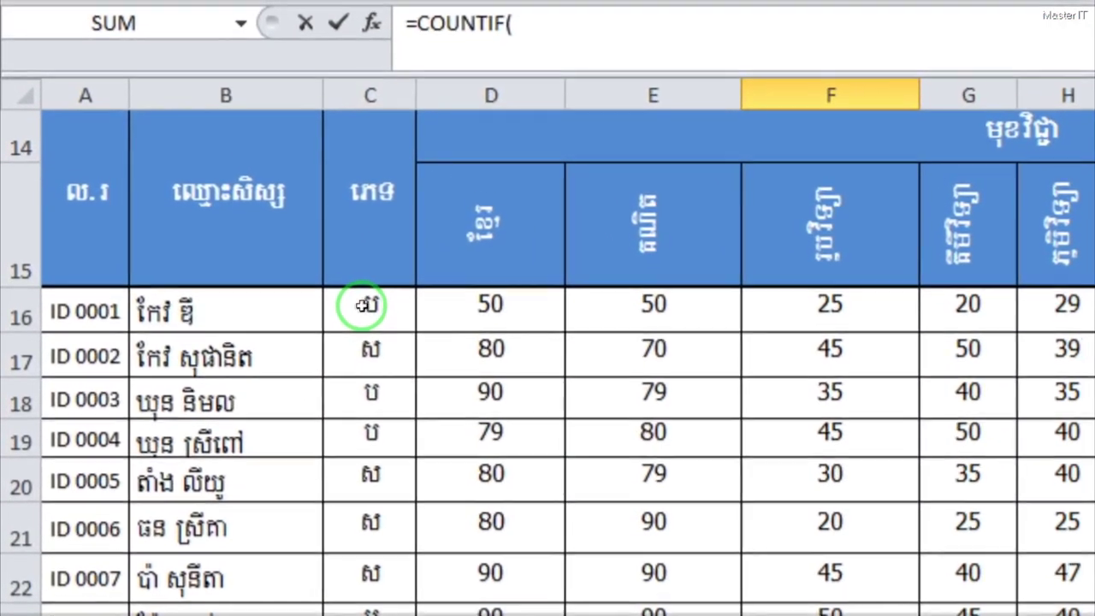
left_click_drag(357, 292, 382, 327)
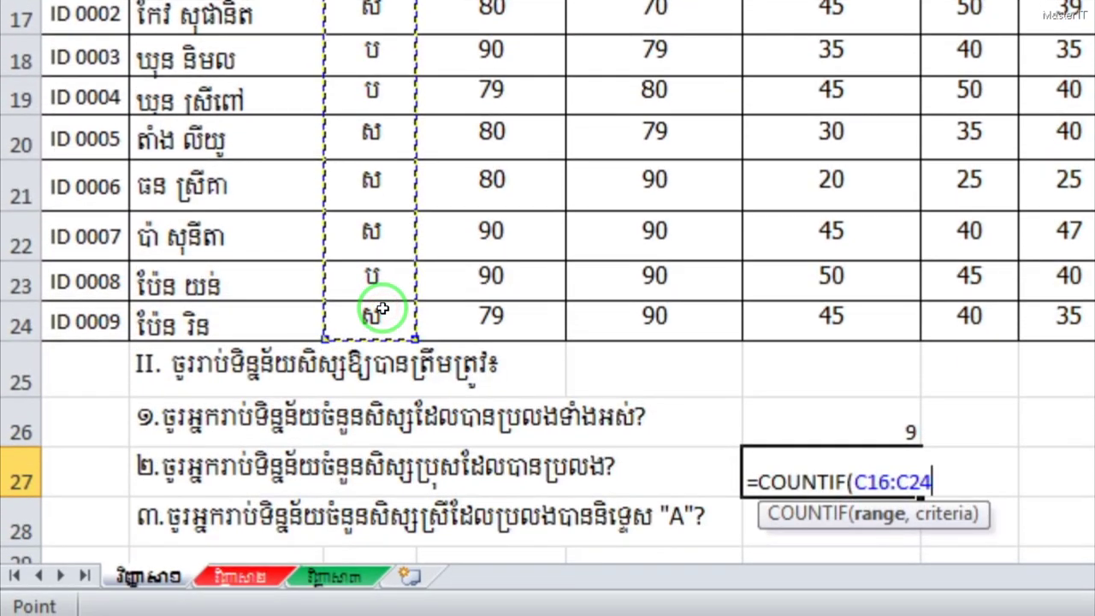
type(",")
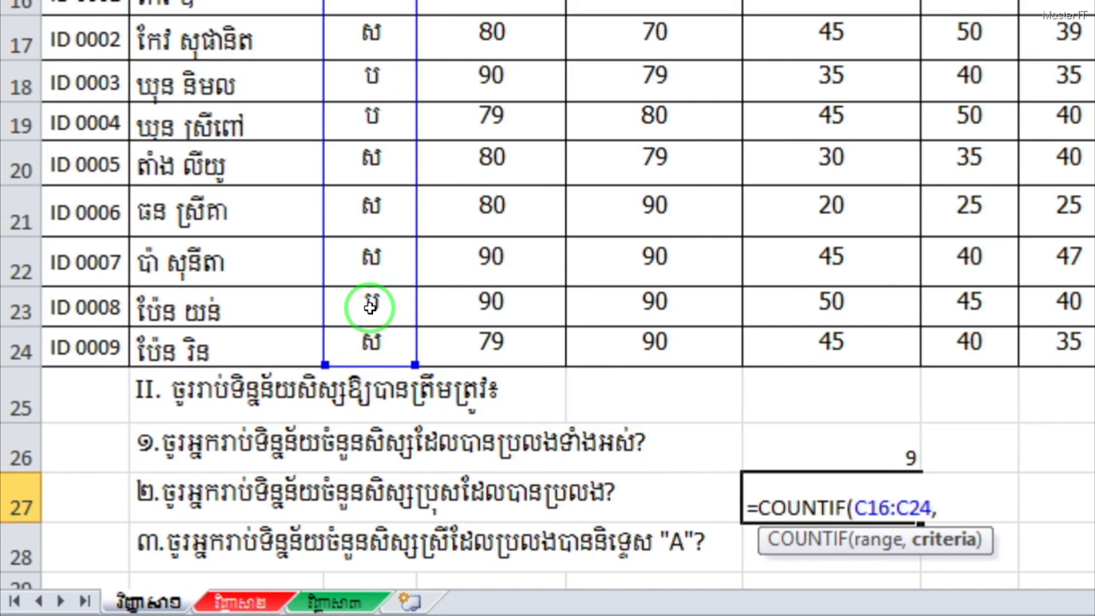
left_click(370, 306)
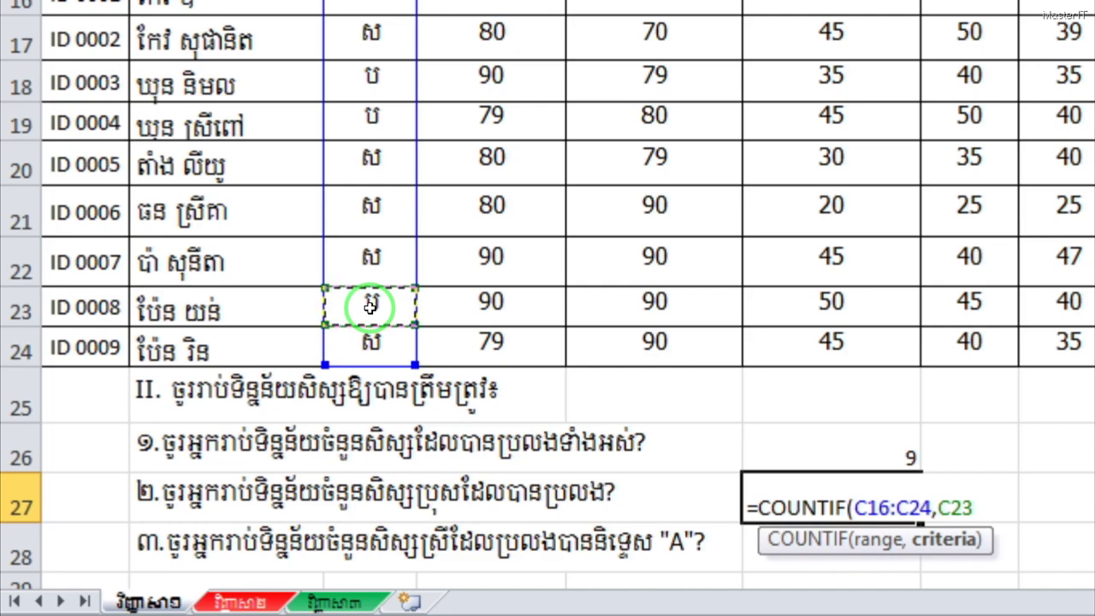
type(")")
key("Return")
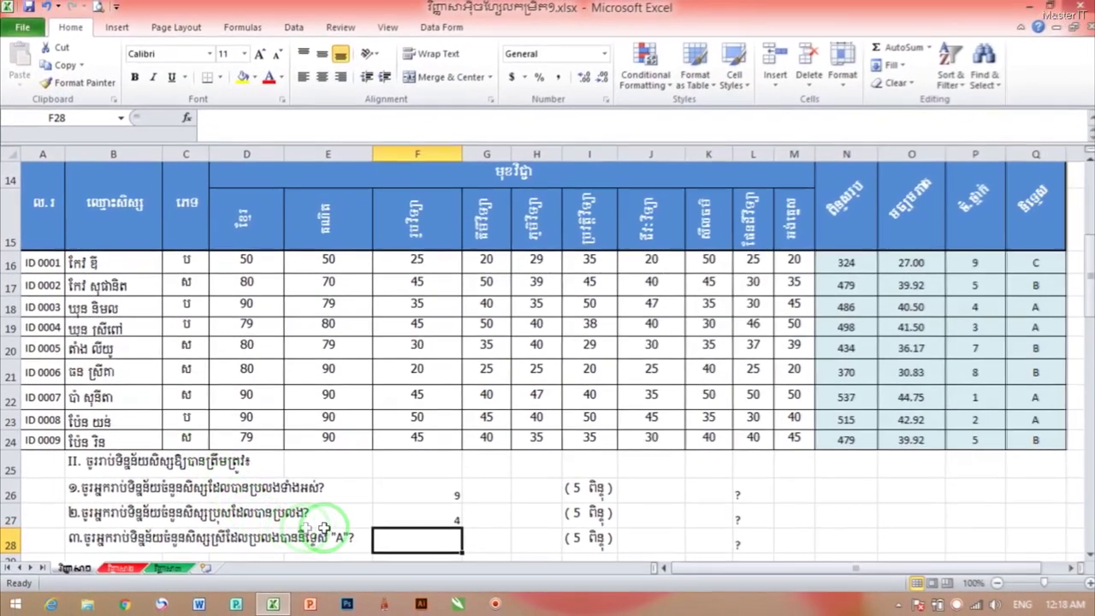
left_click(419, 517)
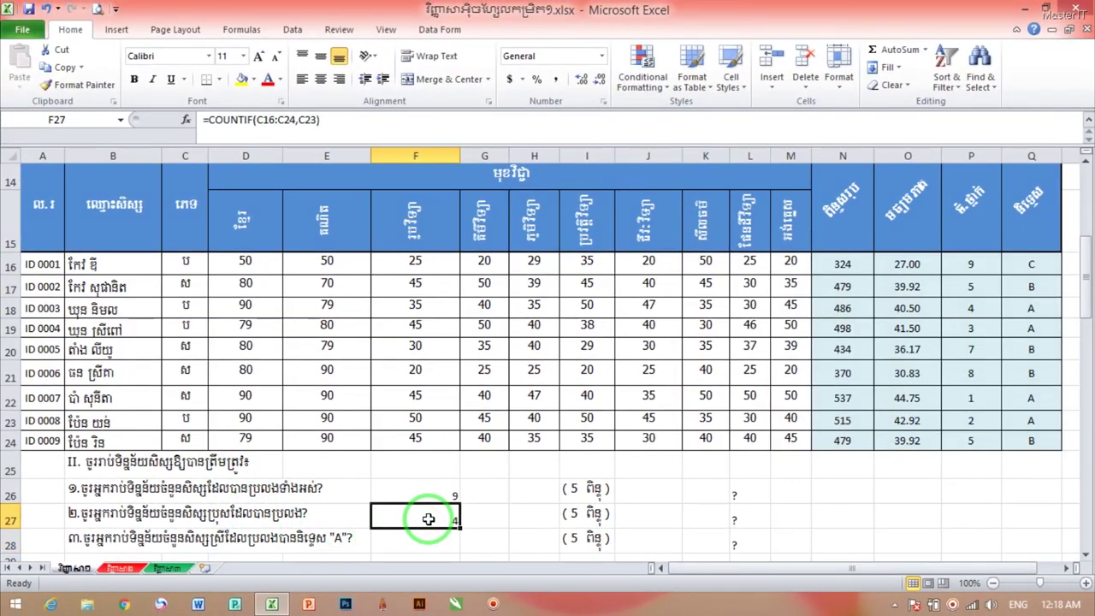
scroll(428, 479, "down", 1)
left_click(411, 432)
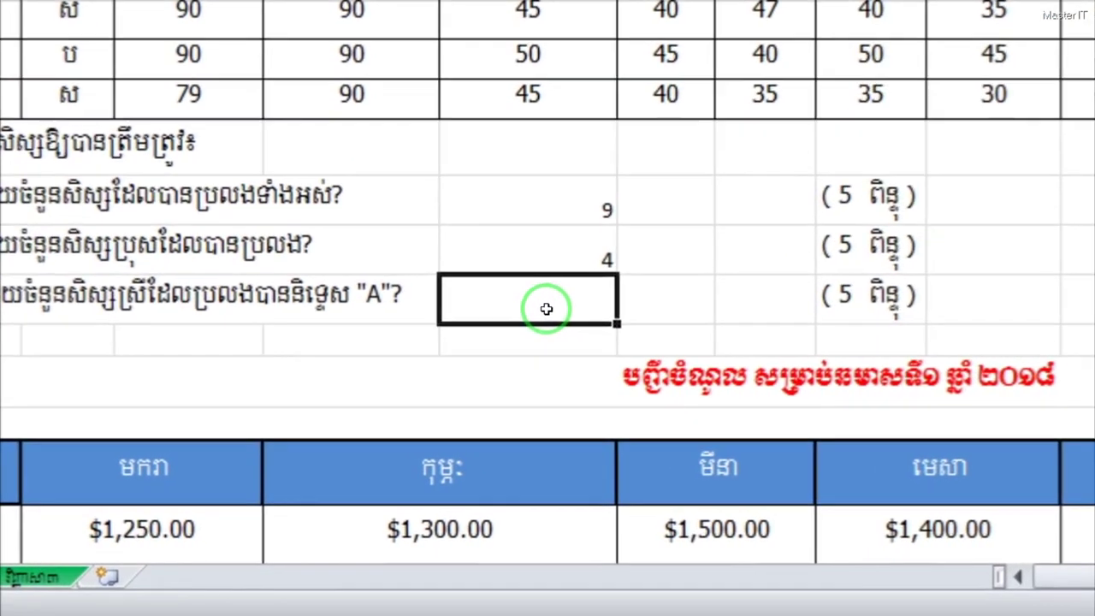
Enter =COUNTIFS(C16:C24,C22,Q16:Q24,Q22) in F28, counting 1 female student graded A.
type("=")
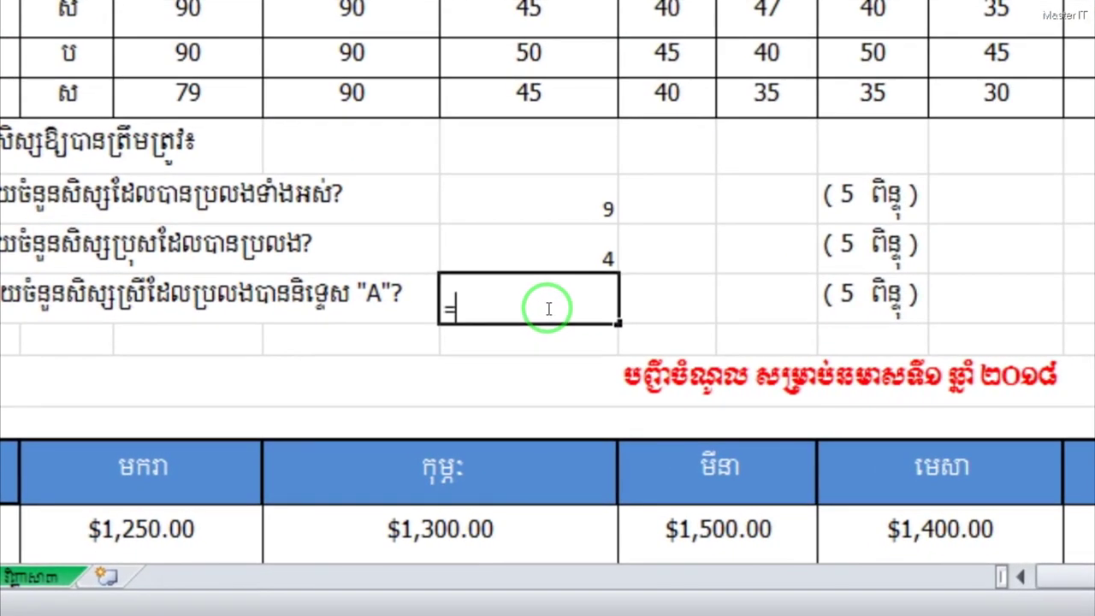
type("cou")
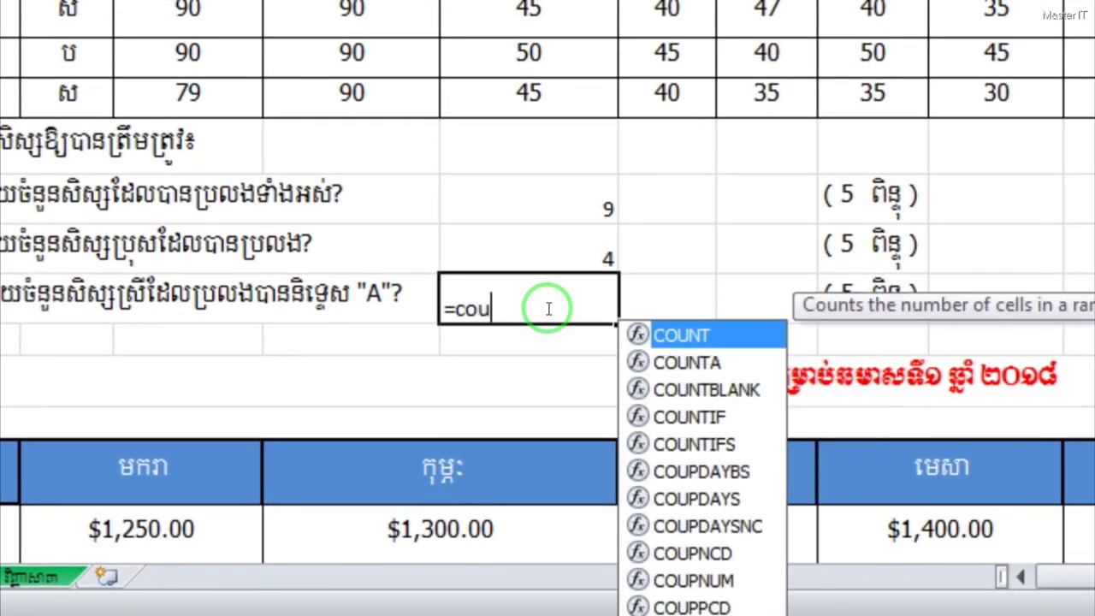
type("n")
key("Down")
key("Down")
key("Down")
key("Down")
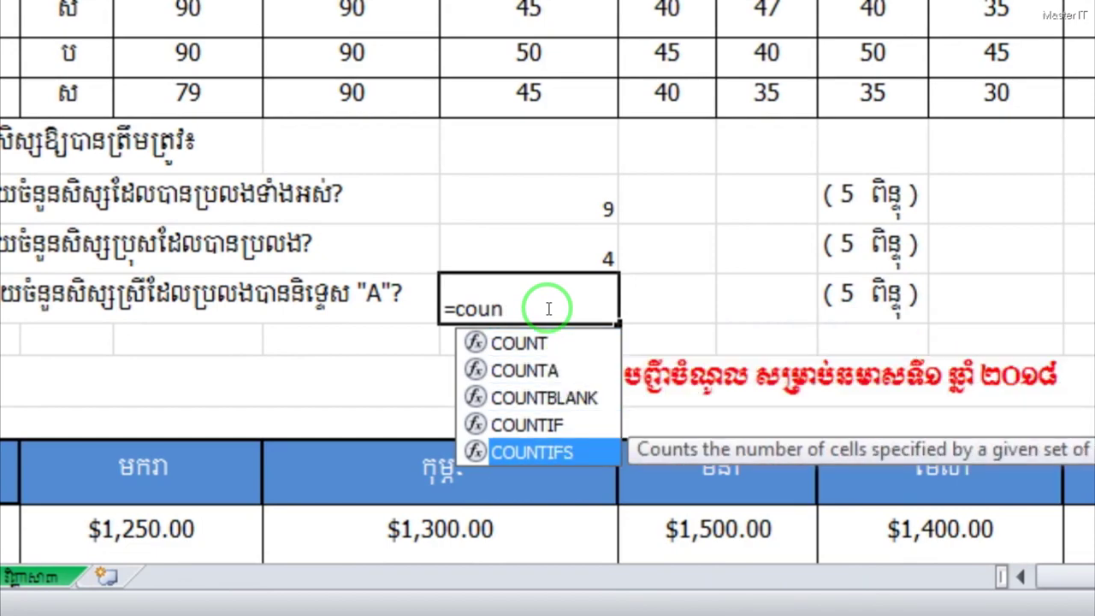
key("Tab")
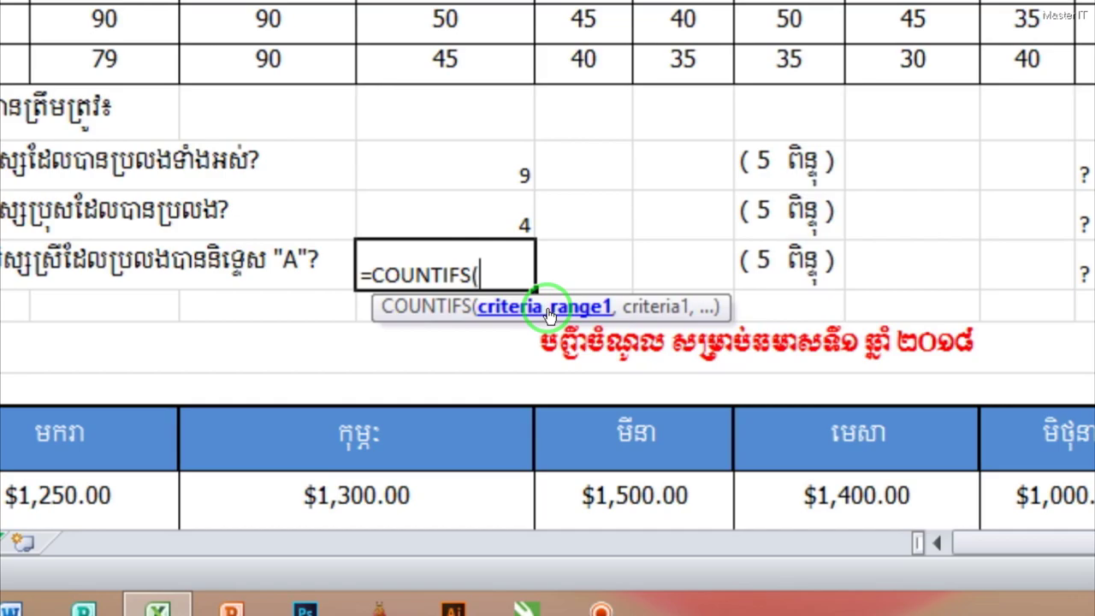
scroll(358, 317, "up", 3)
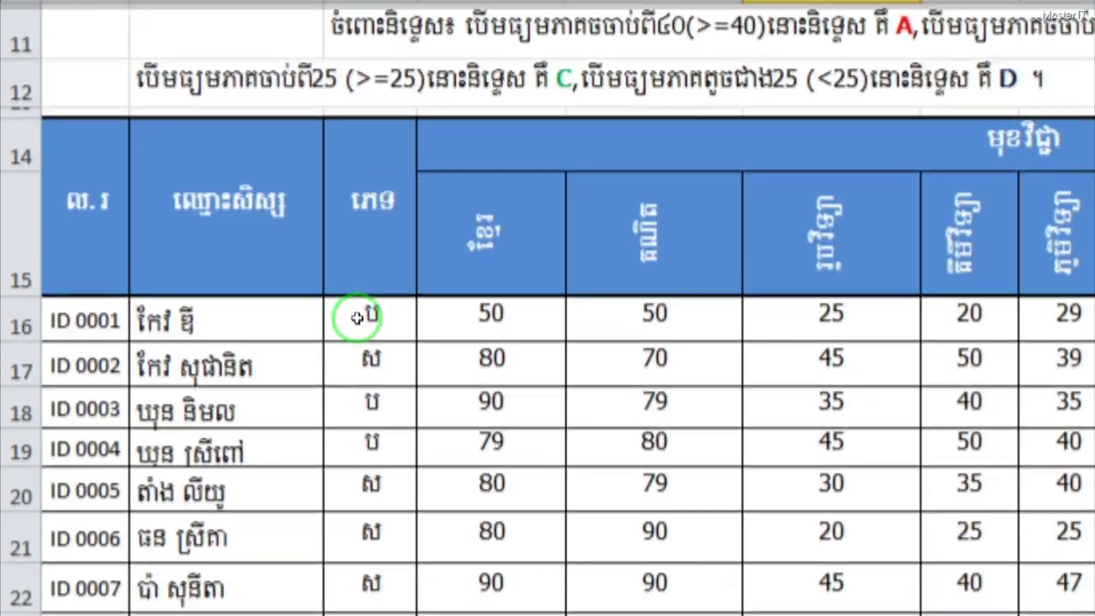
left_click_drag(358, 316, 364, 370)
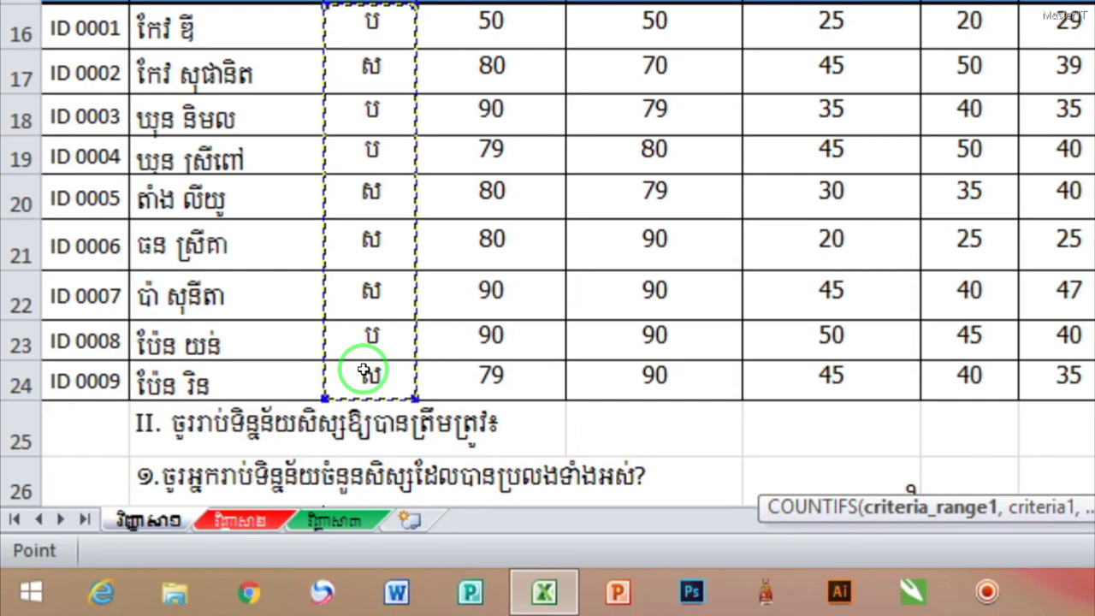
type(",")
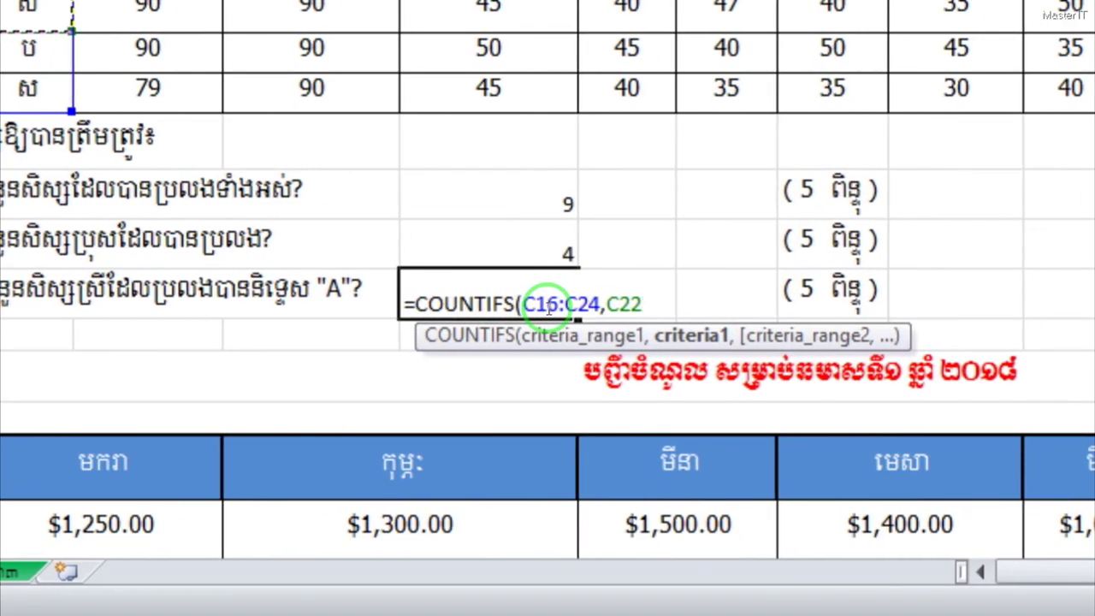
type(",")
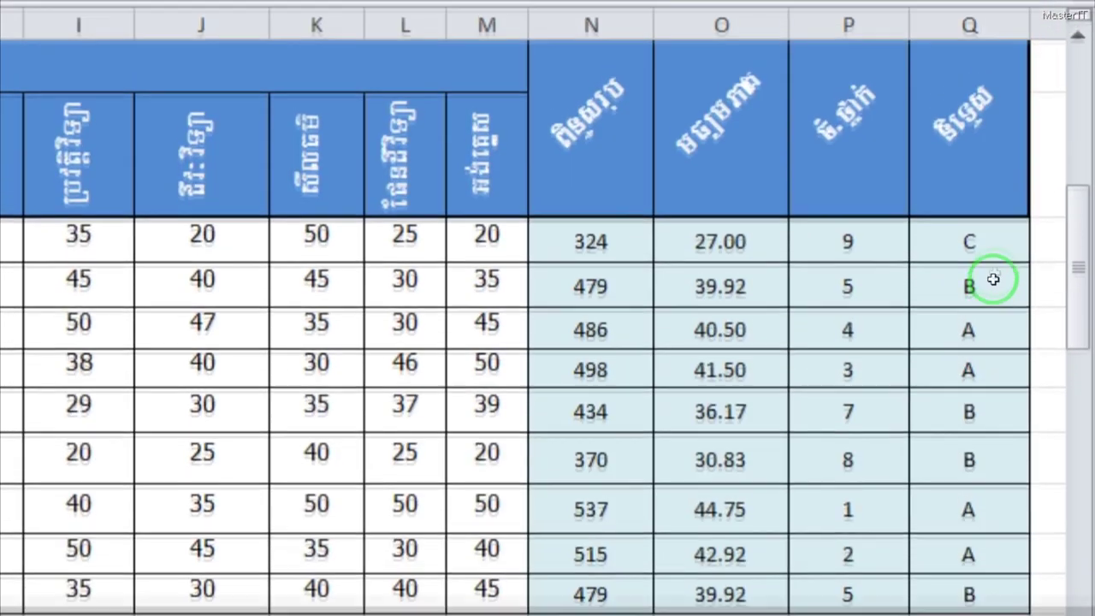
left_click_drag(977, 244, 991, 594)
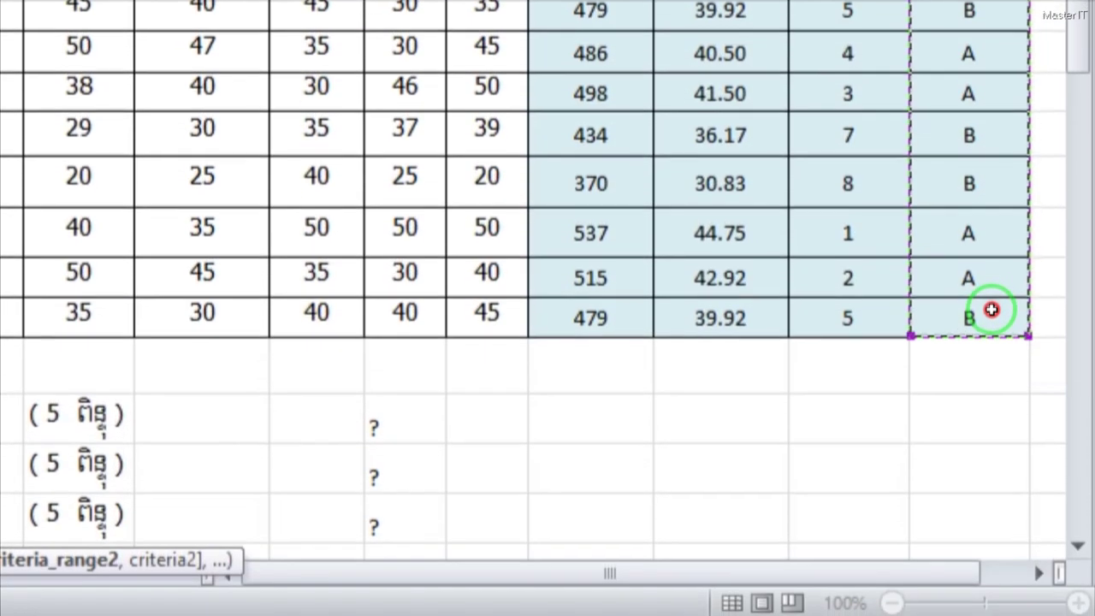
left_click_drag(991, 310, 991, 308)
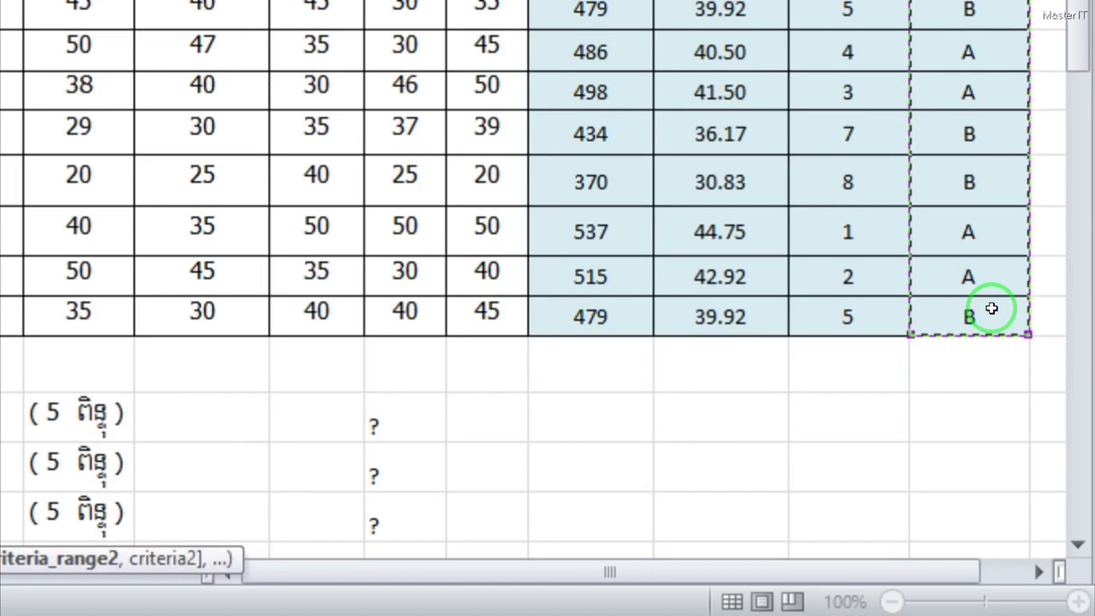
type(",")
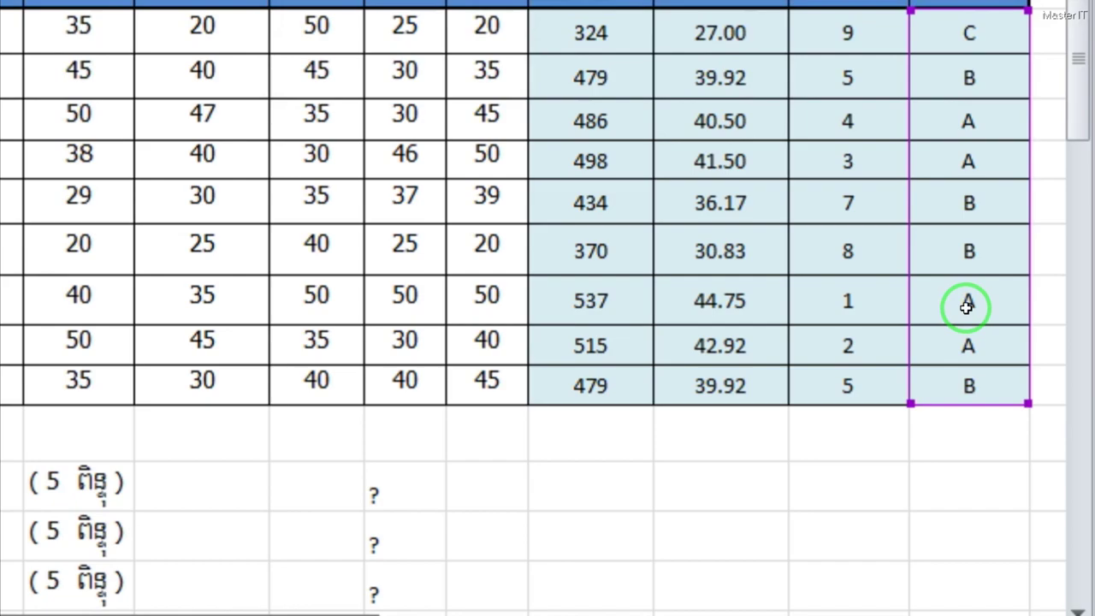
left_click(967, 307)
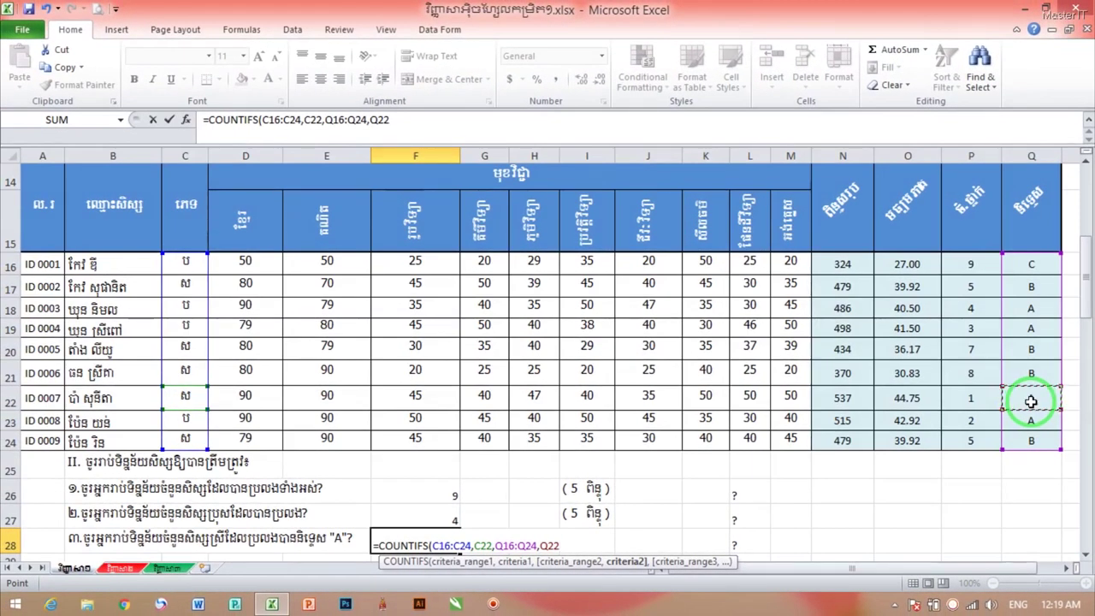
key("Return")
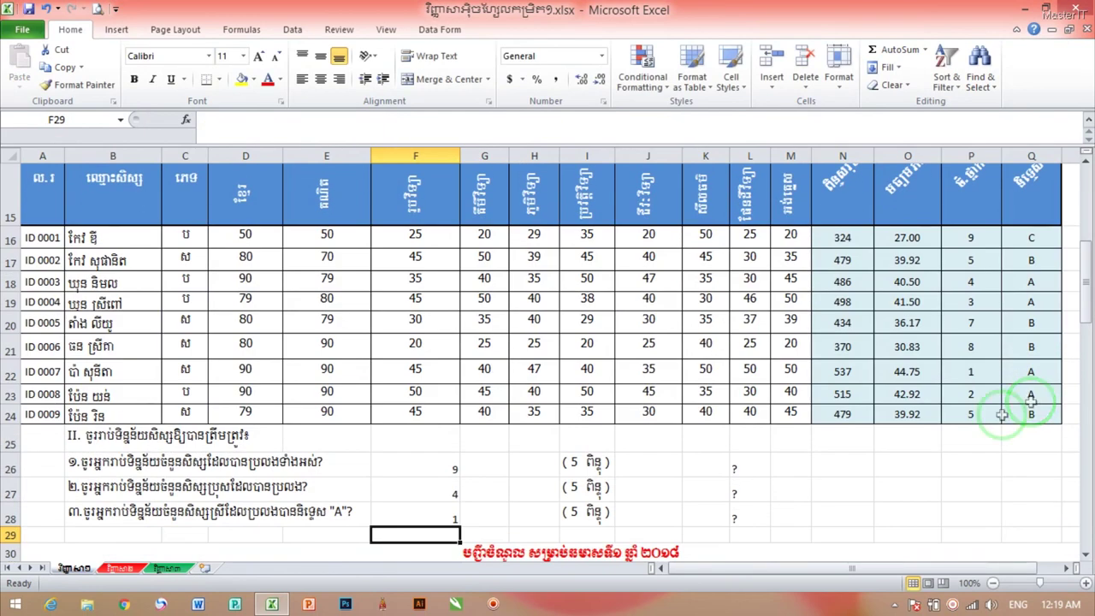
scroll(399, 503, "down", 1)
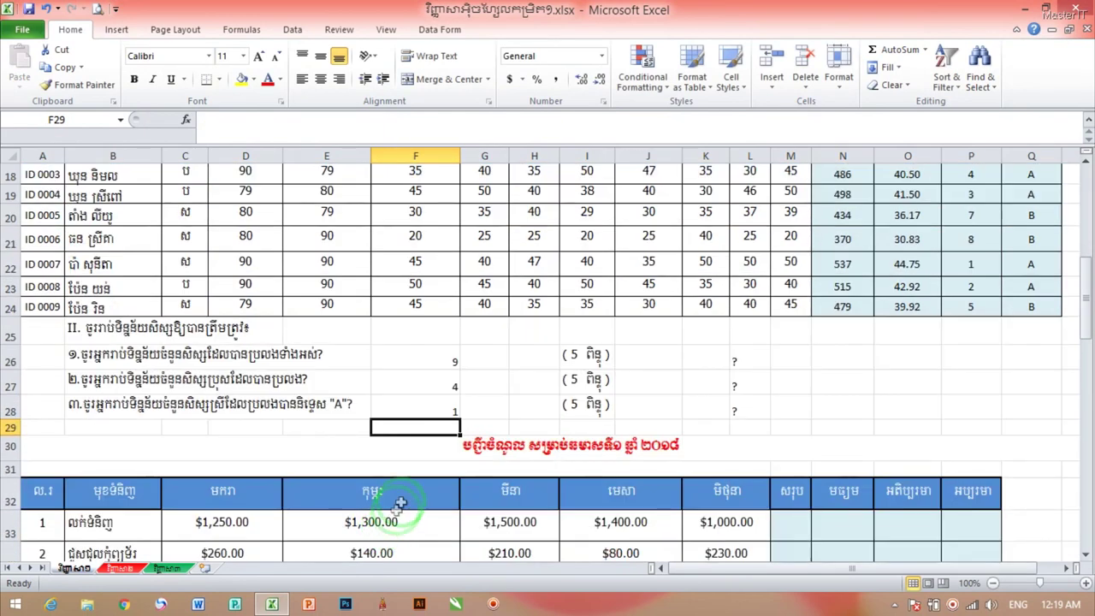
left_click(418, 407)
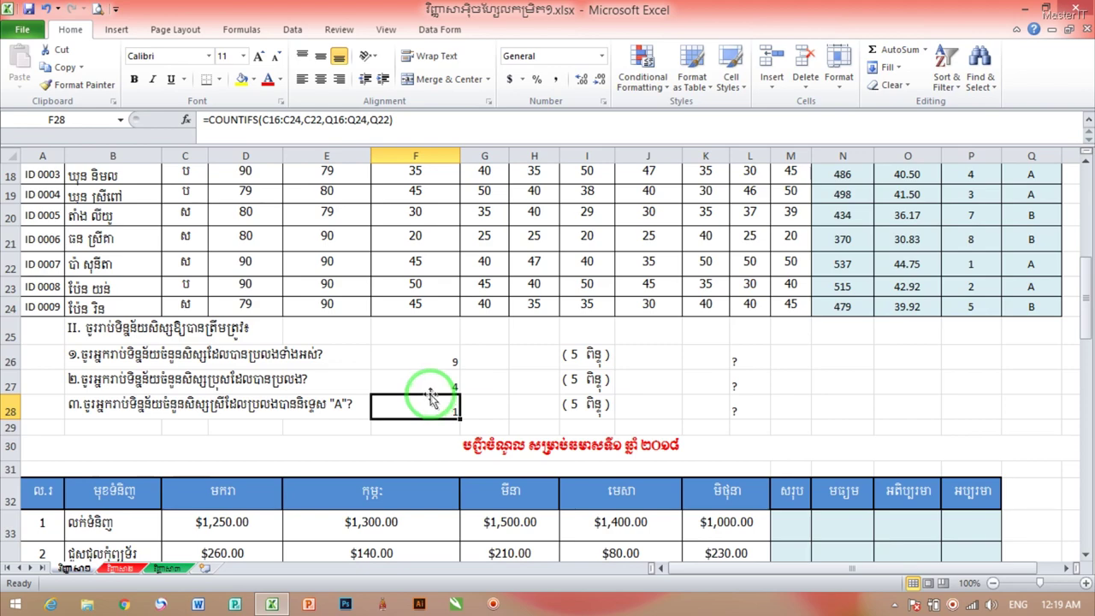
scroll(432, 401, "up", 2)
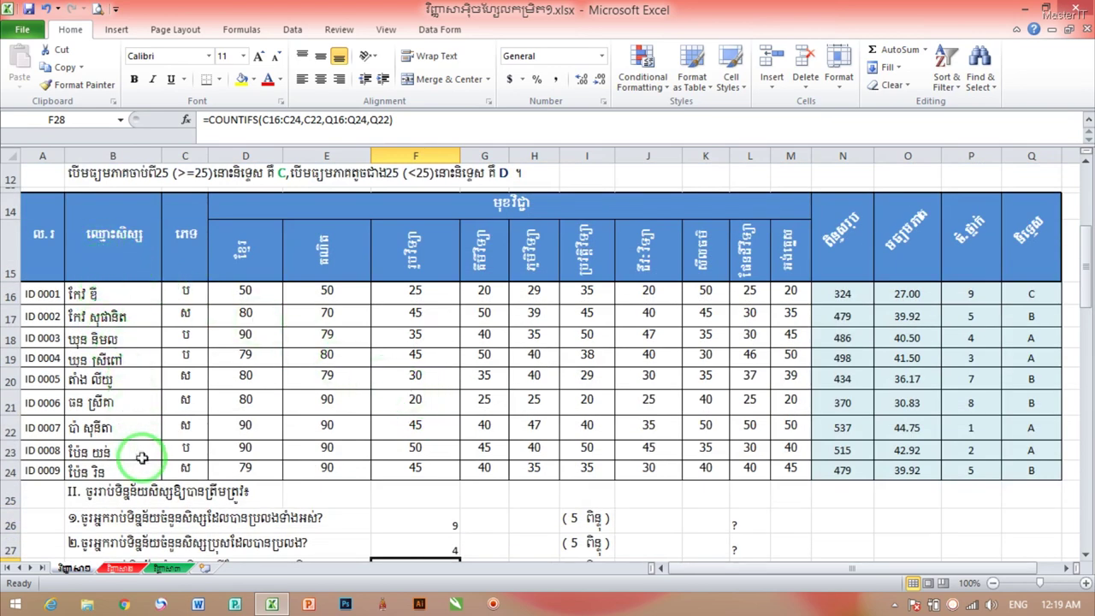
scroll(153, 470, "down", 1)
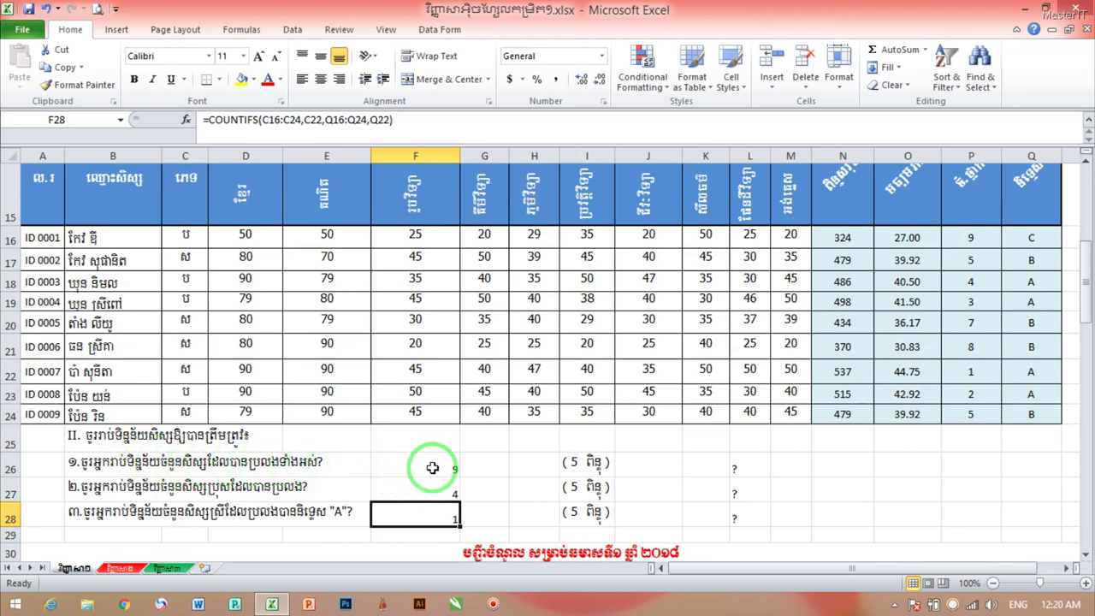
left_click(432, 468)
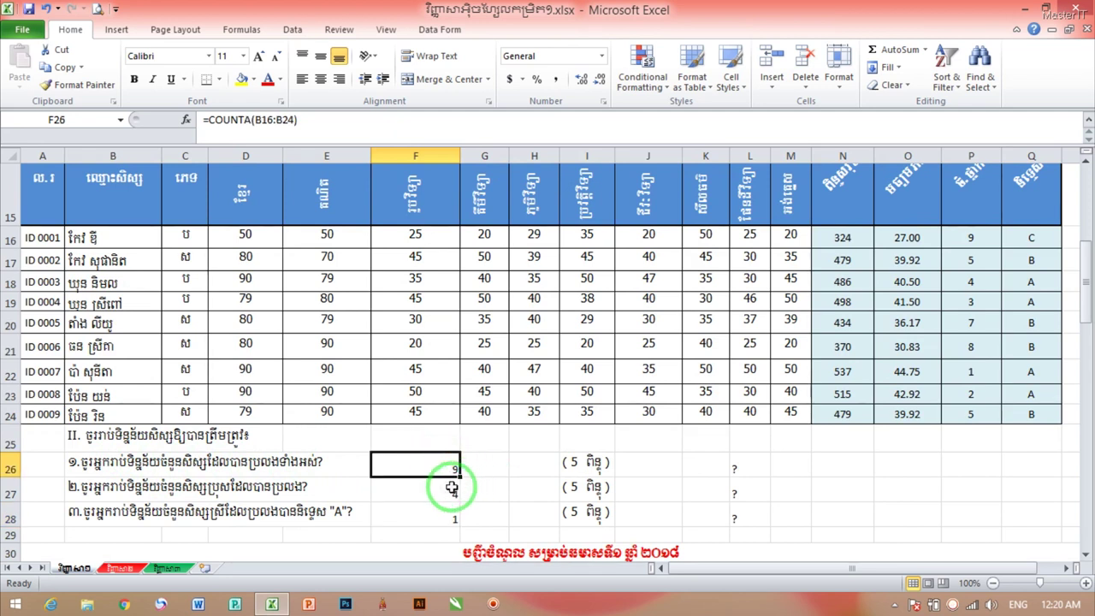
left_click(400, 492)
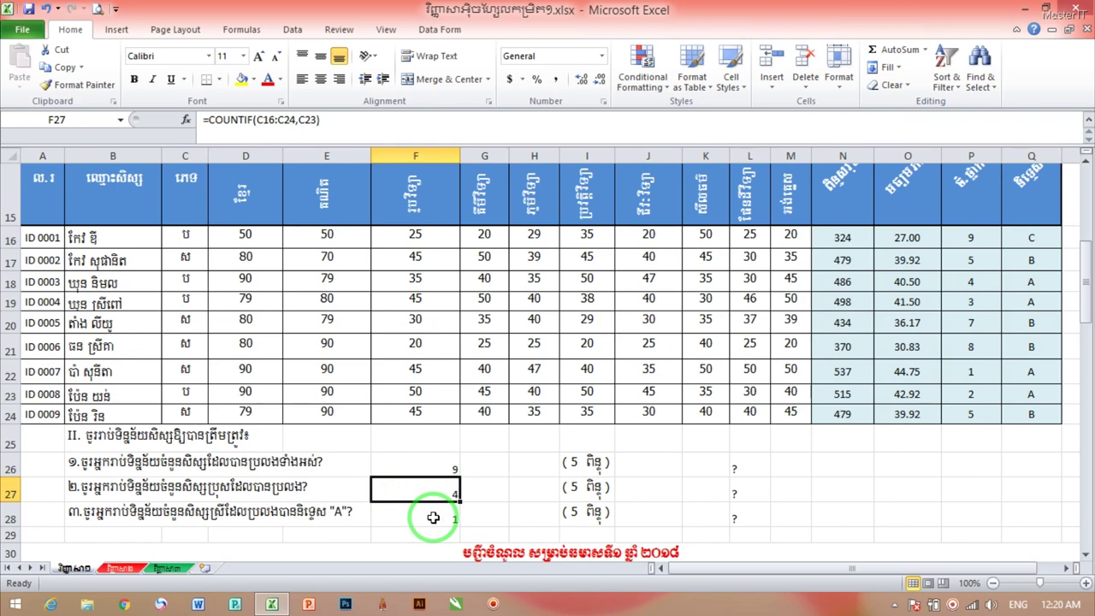
left_click(433, 517)
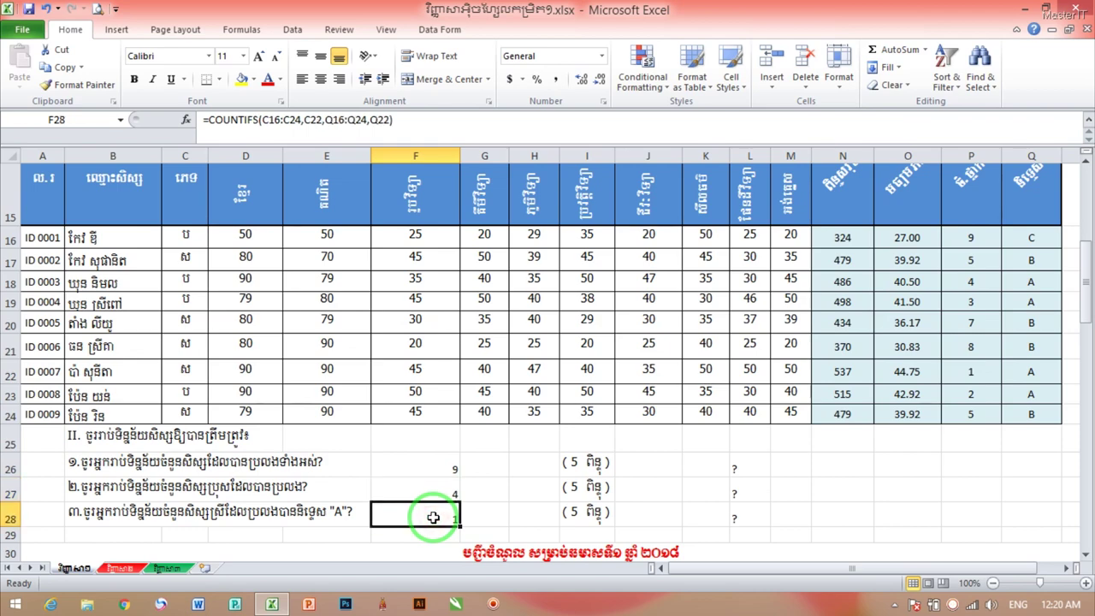
scroll(436, 508, "down", 1)
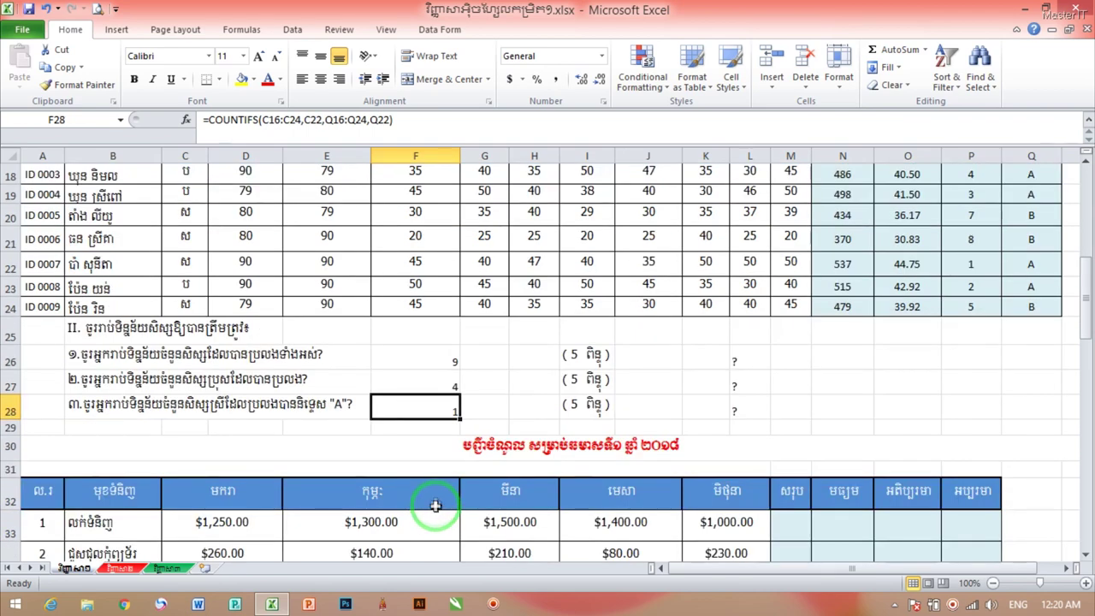
scroll(435, 496, "down", 1)
scroll(435, 483, "down", 1)
scroll(434, 475, "down", 1)
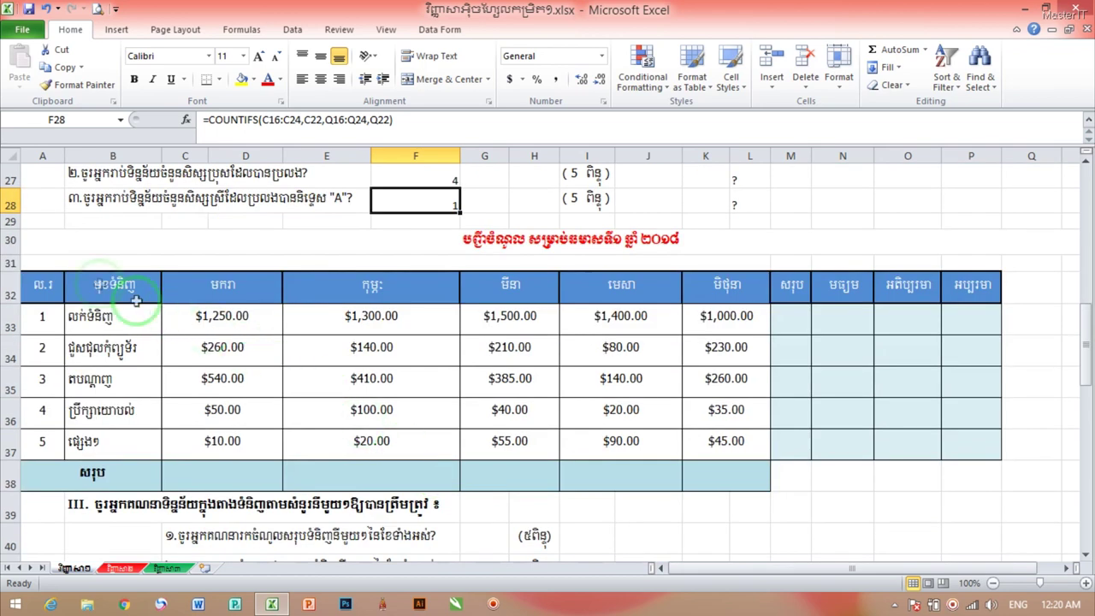
scroll(479, 349, "down", 1)
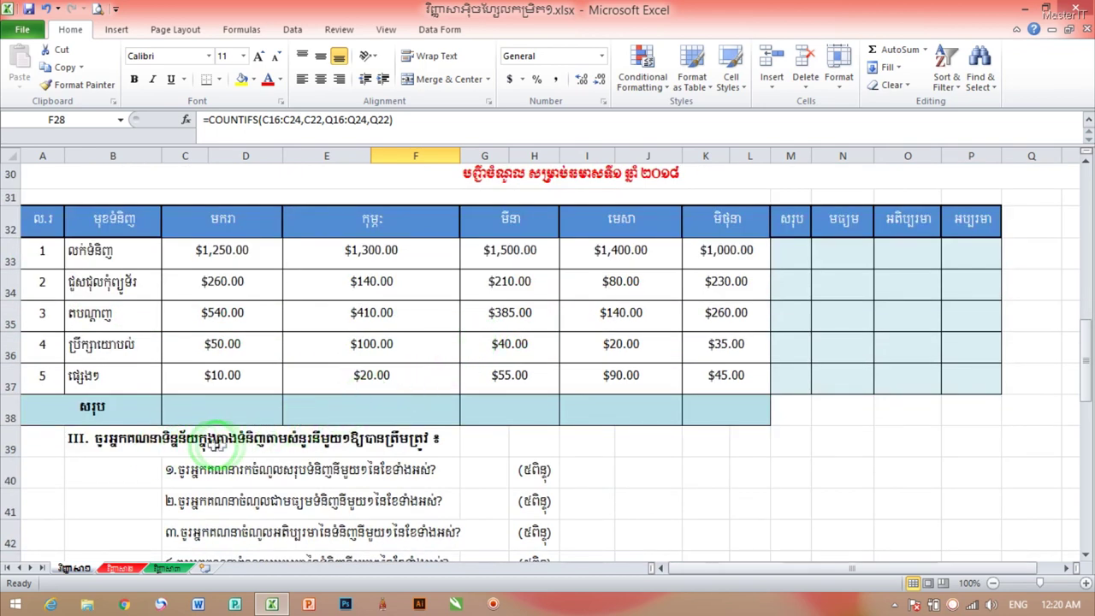
mouse_move(216, 218)
left_mouse_down()
mouse_move(614, 377)
mouse_move(727, 375)
left_mouse_up()
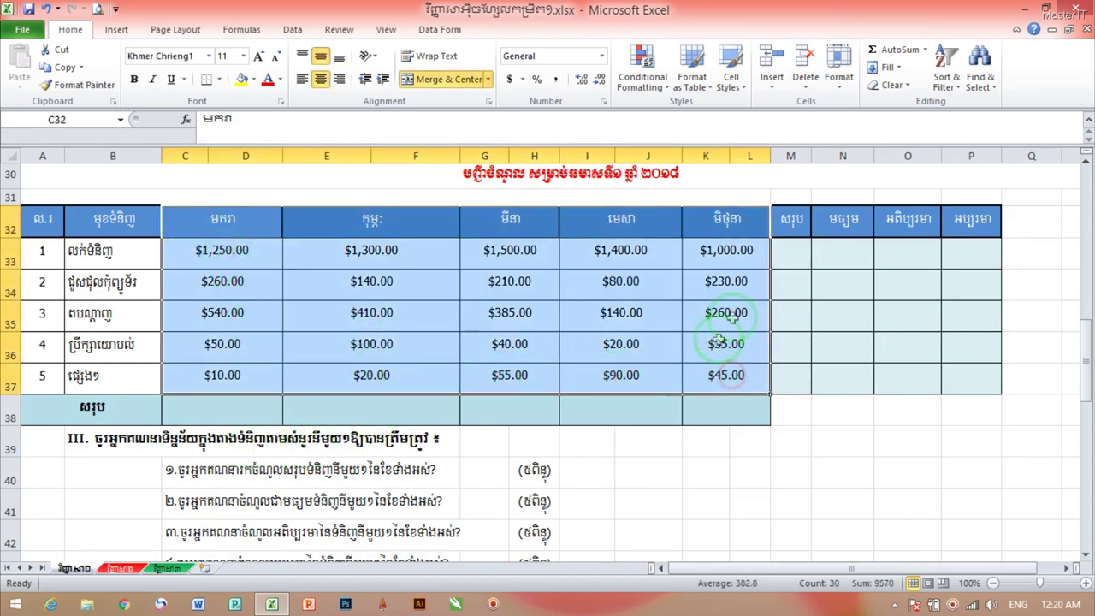
left_click(790, 251)
left_click(842, 253)
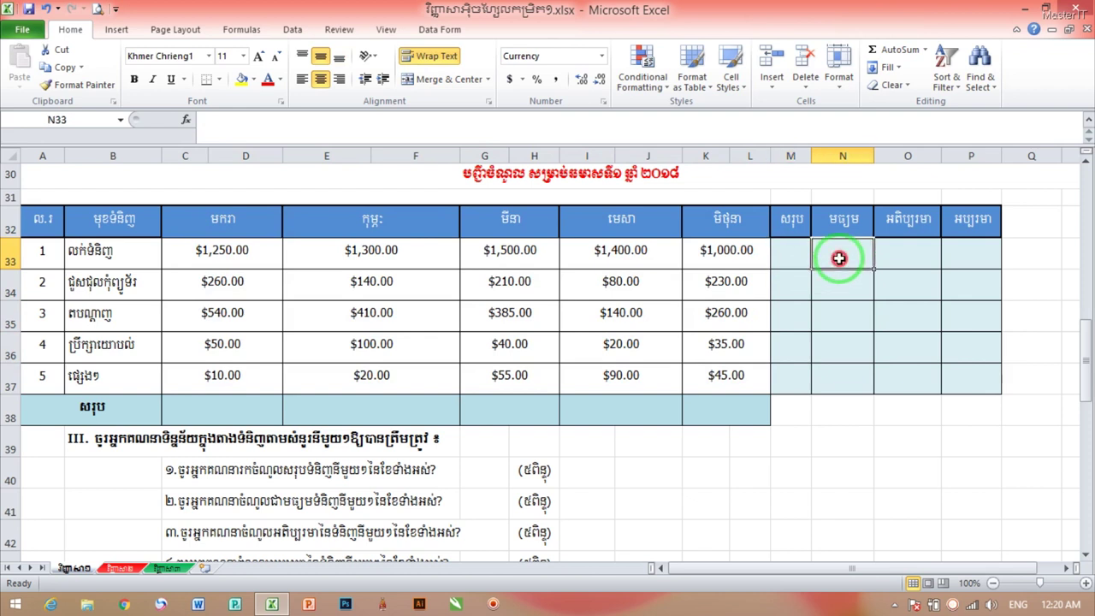
left_click(903, 255)
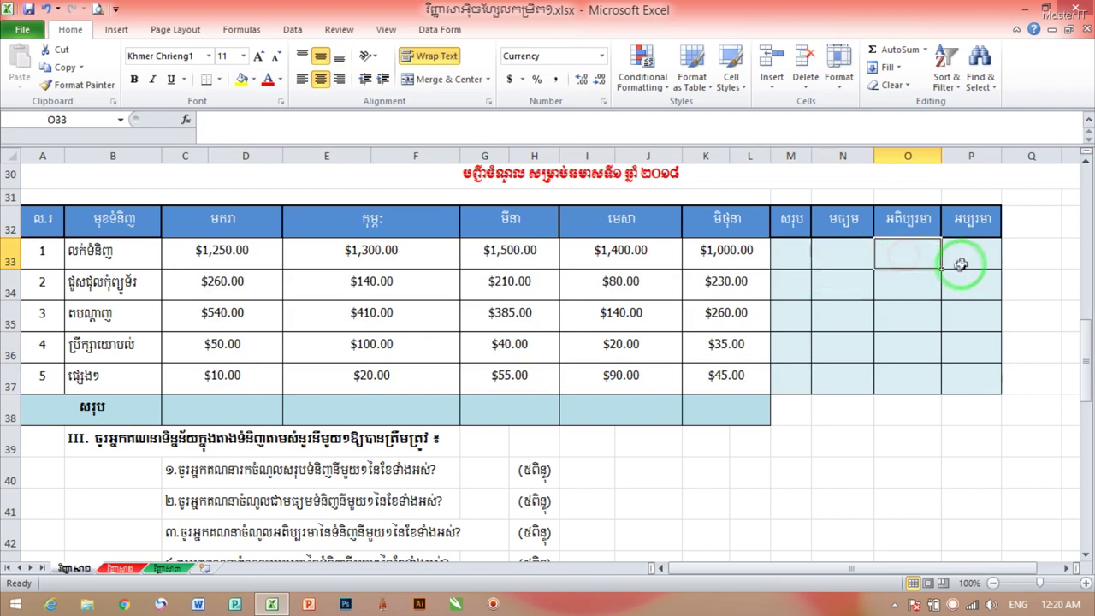
left_click(975, 251)
left_click_drag(795, 253, 975, 370)
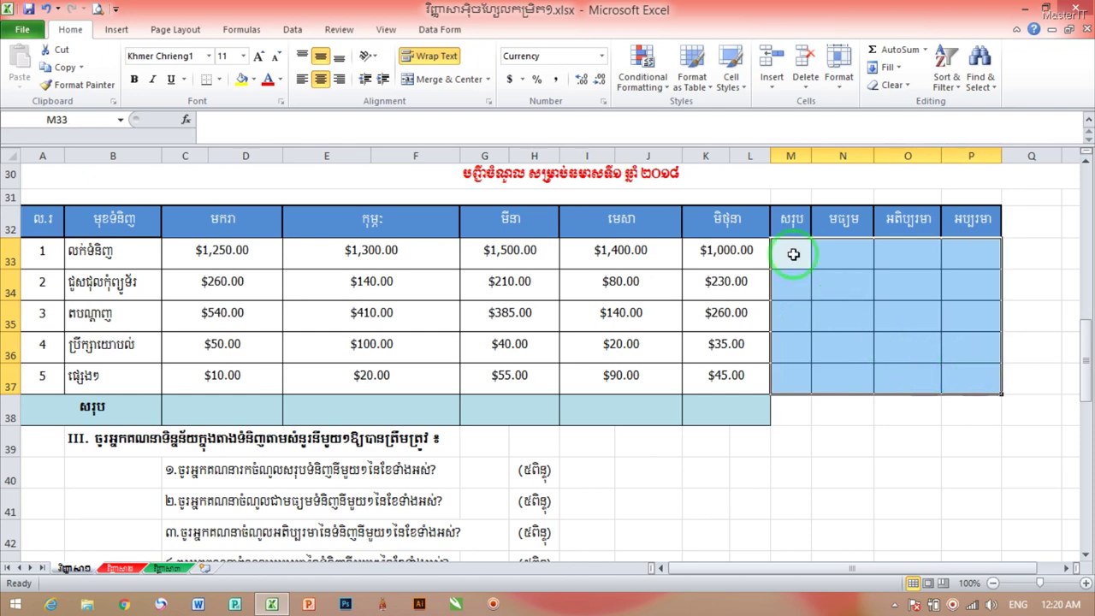
left_click(793, 250)
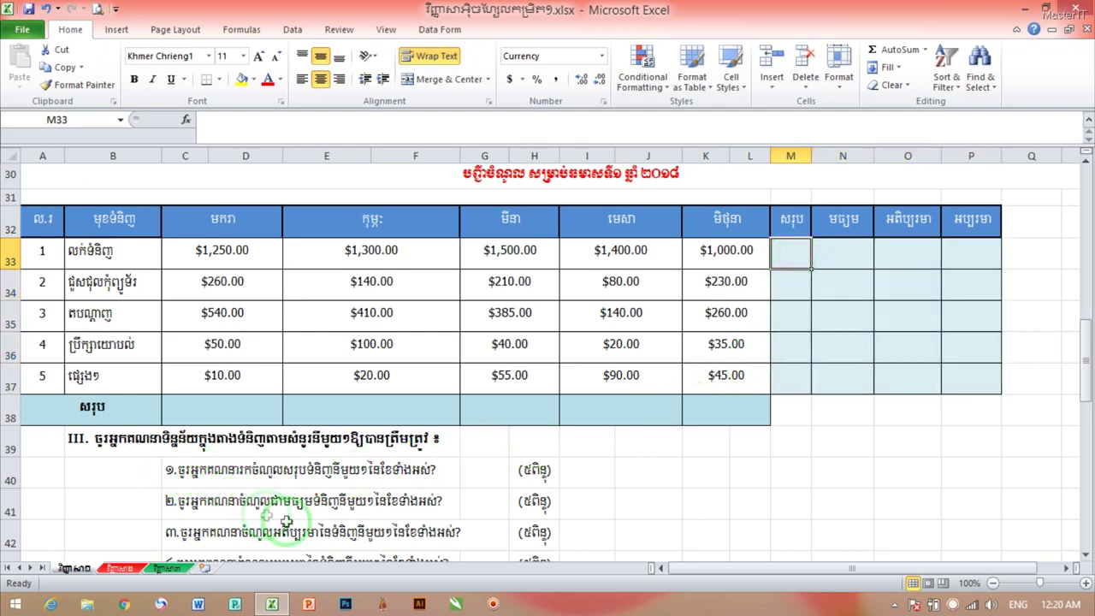
scroll(786, 258, "down", 2)
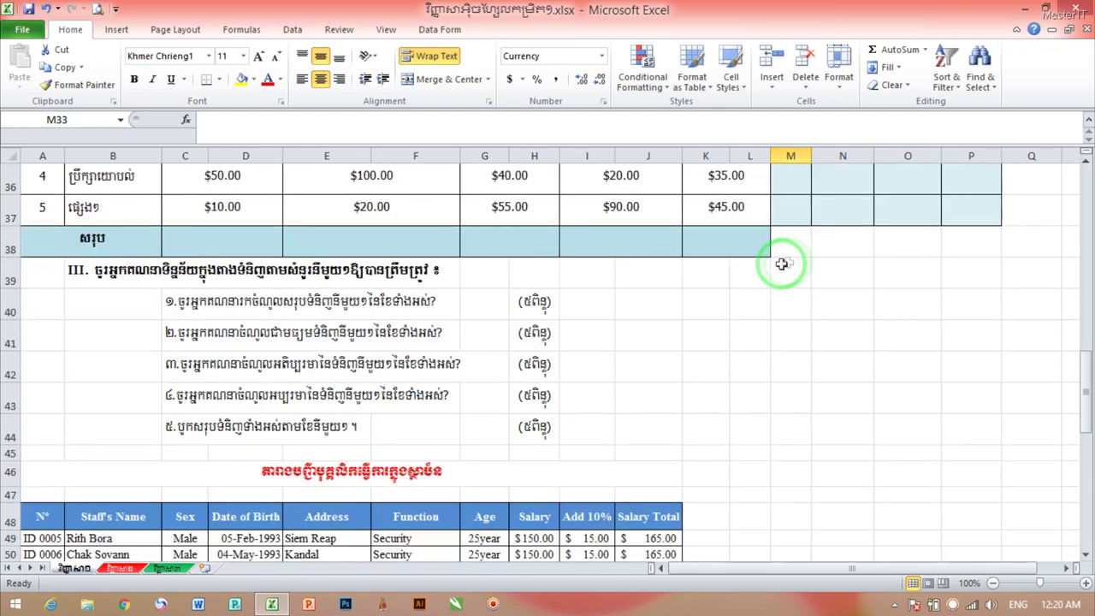
scroll(342, 368, "up", 2)
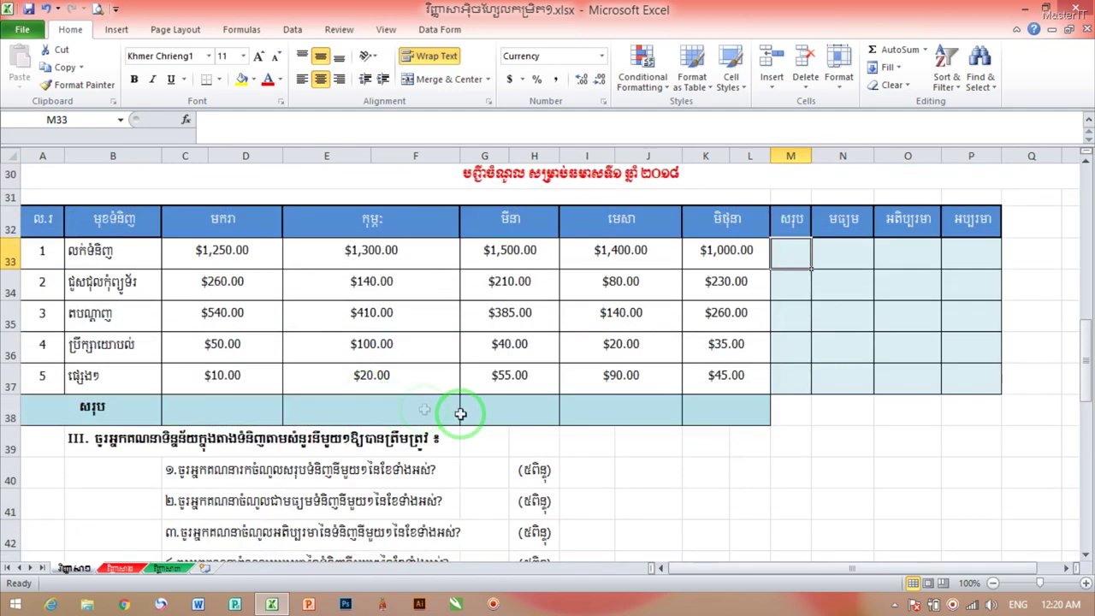
left_click_drag(184, 249, 710, 255)
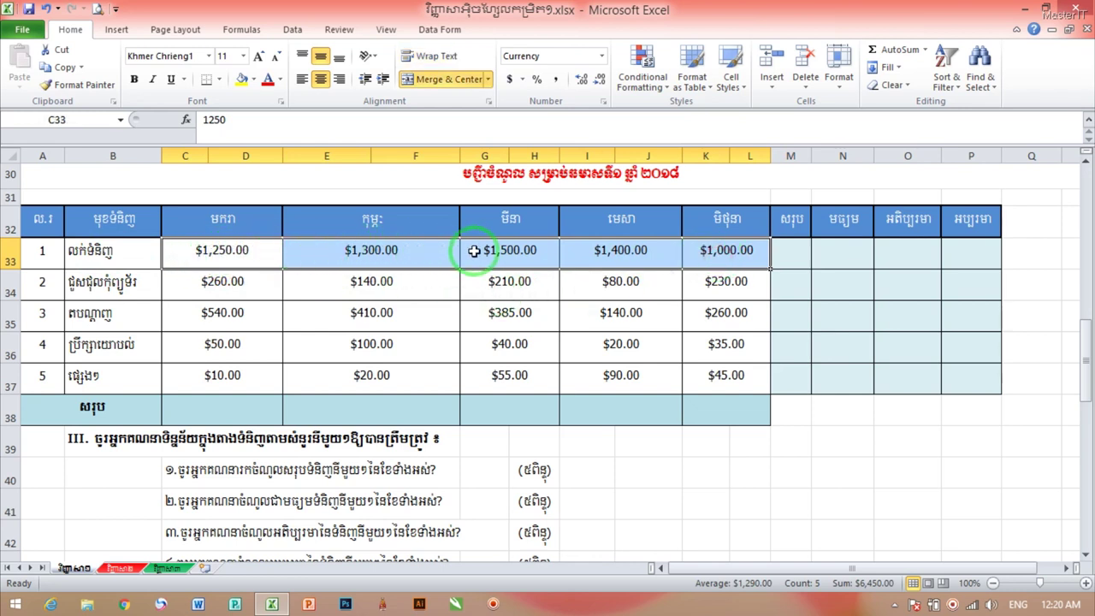
left_click(786, 249)
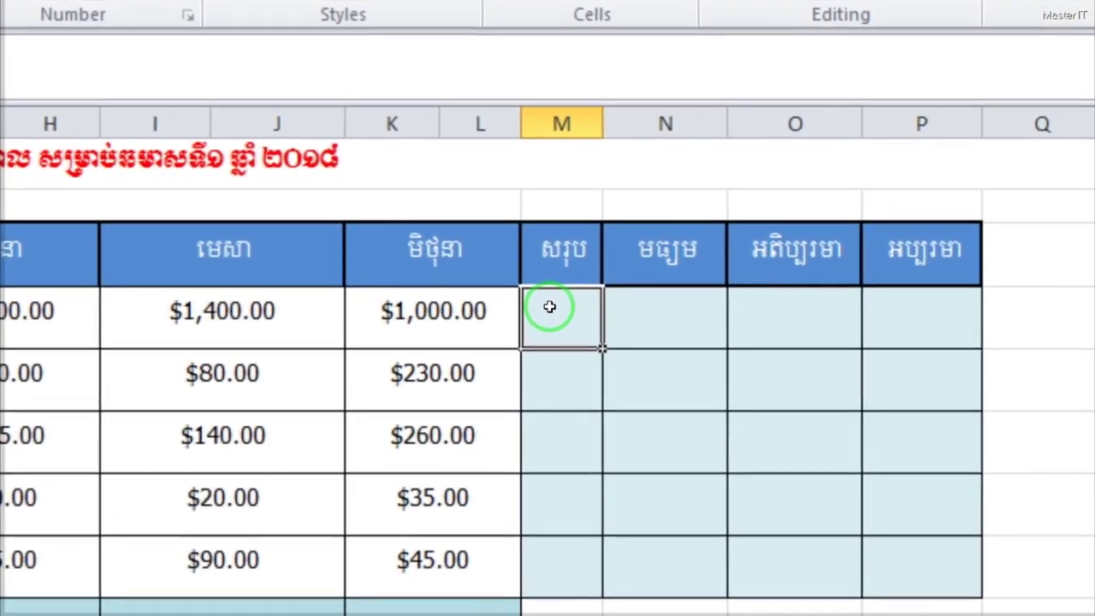
Enter =SUM(C33:L33) in M33, widen column M, and fill the total down to M37.
type("=")
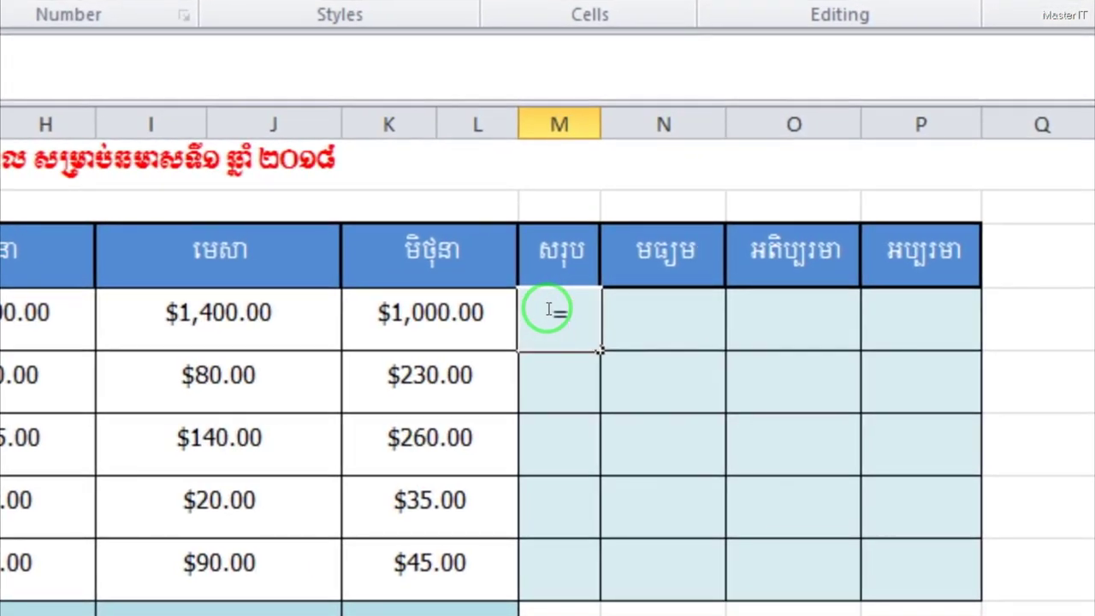
type("su")
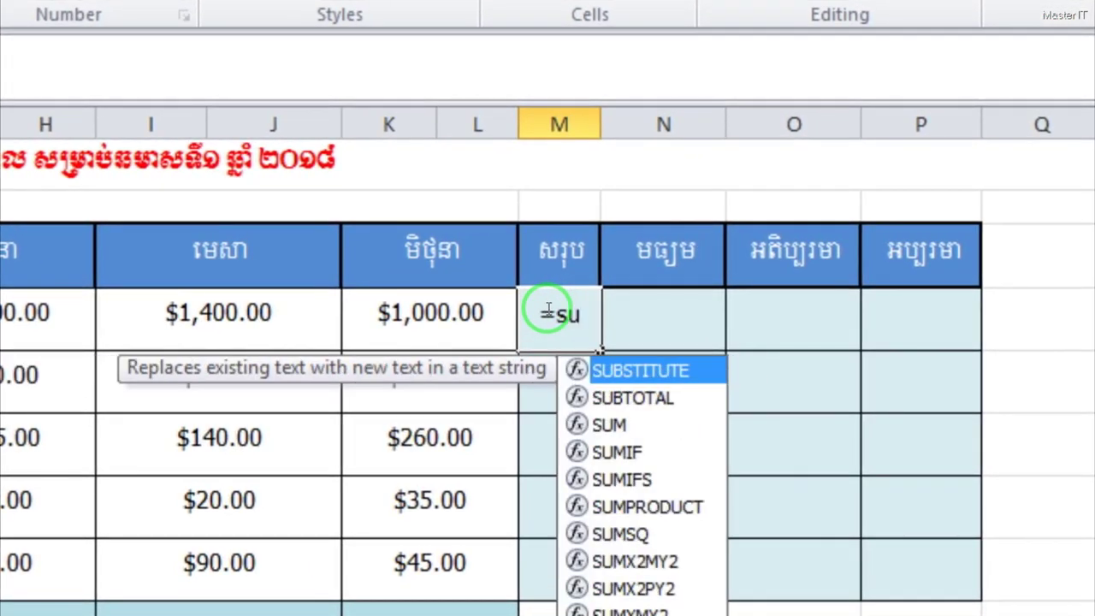
type("m(")
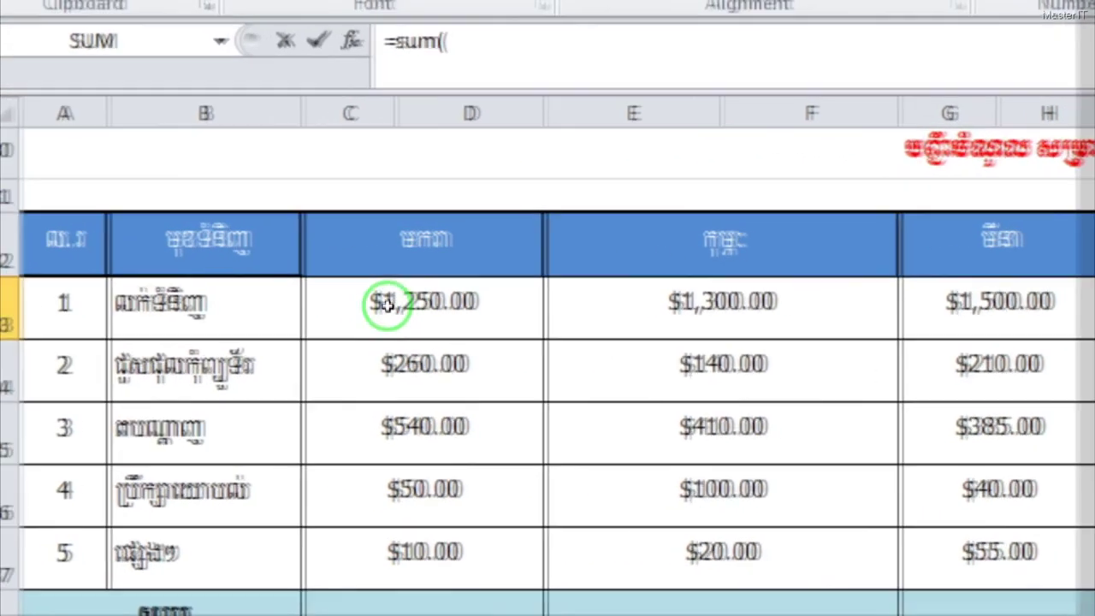
left_click(385, 309)
mouse_move(385, 309)
left_mouse_down()
mouse_move(644, 308)
mouse_move(548, 306)
left_mouse_up()
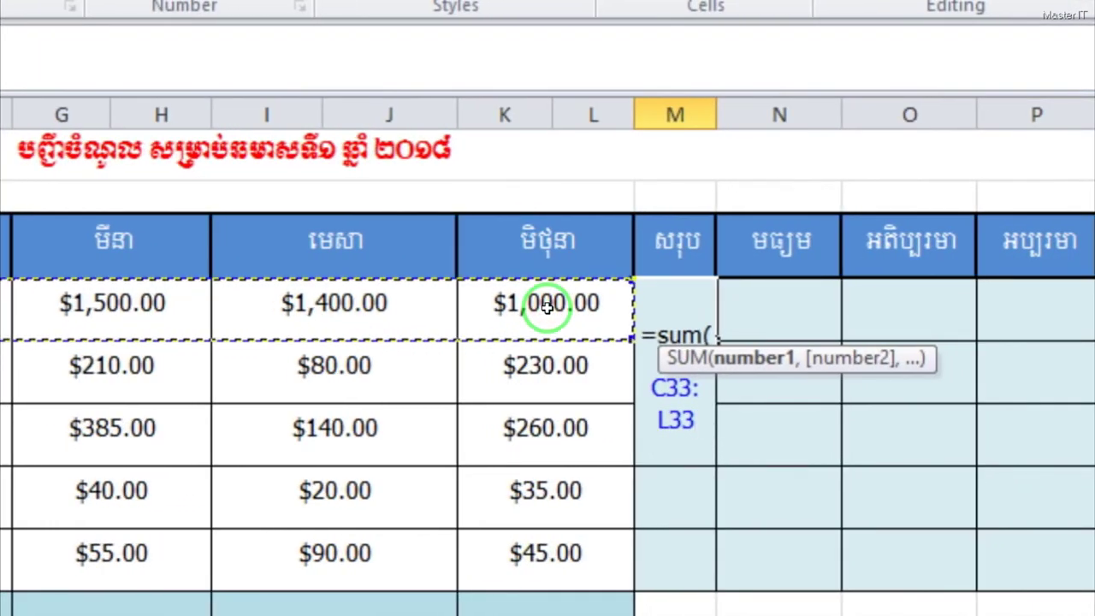
type(")")
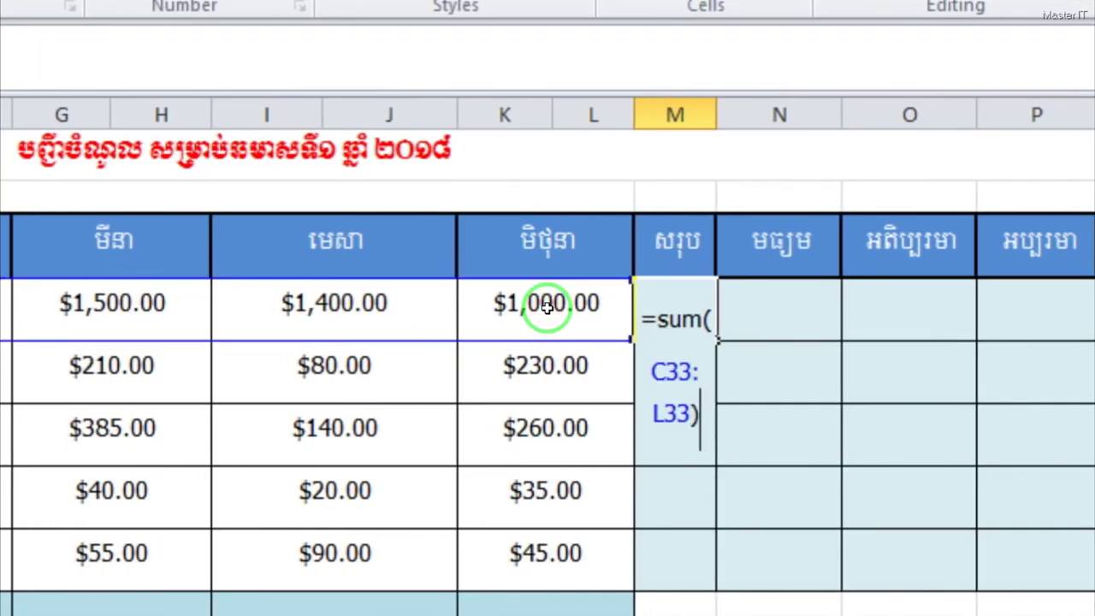
key("Return")
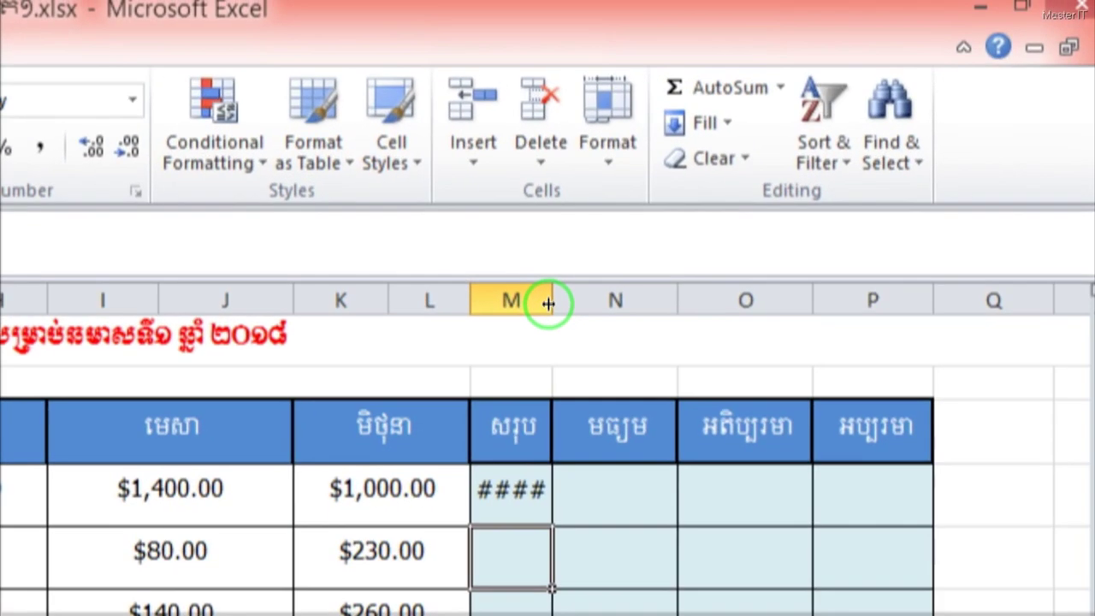
left_click_drag(550, 307, 564, 307)
left_click(546, 310)
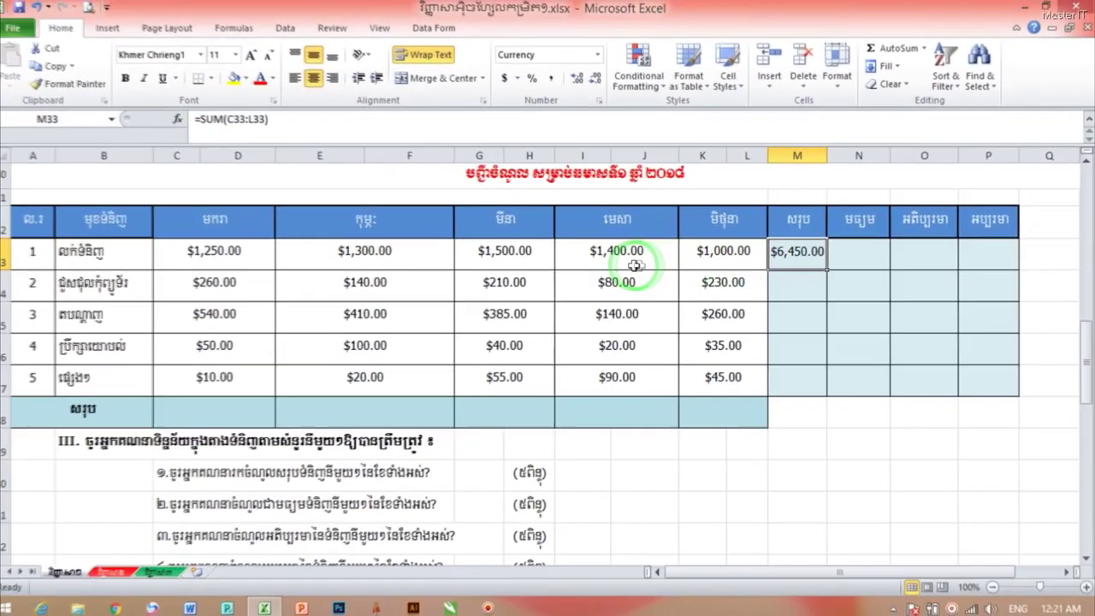
left_click_drag(828, 268, 819, 385)
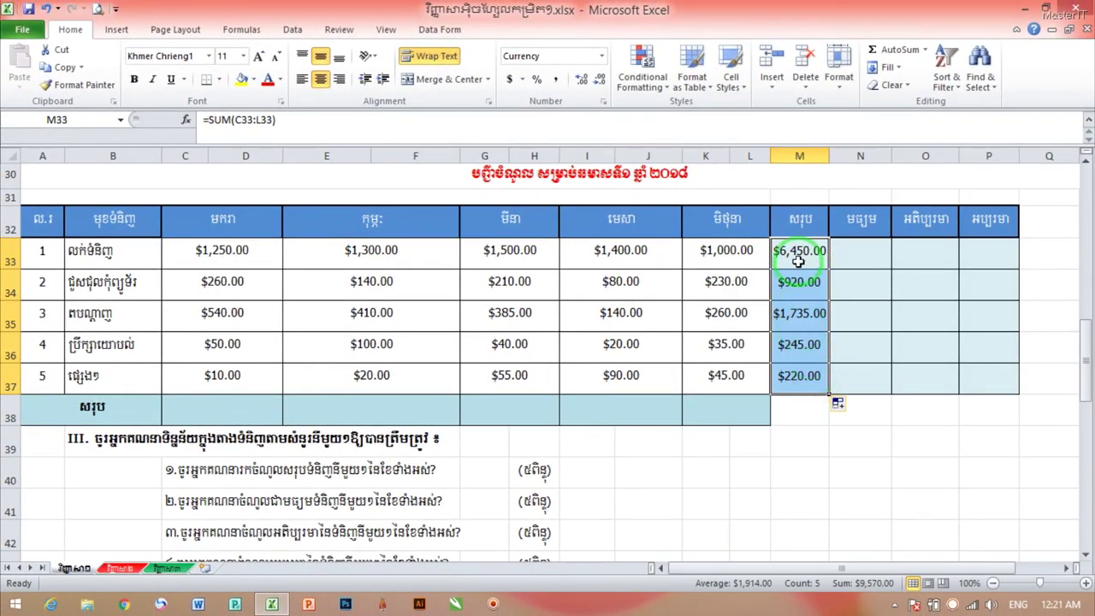
left_click(853, 251)
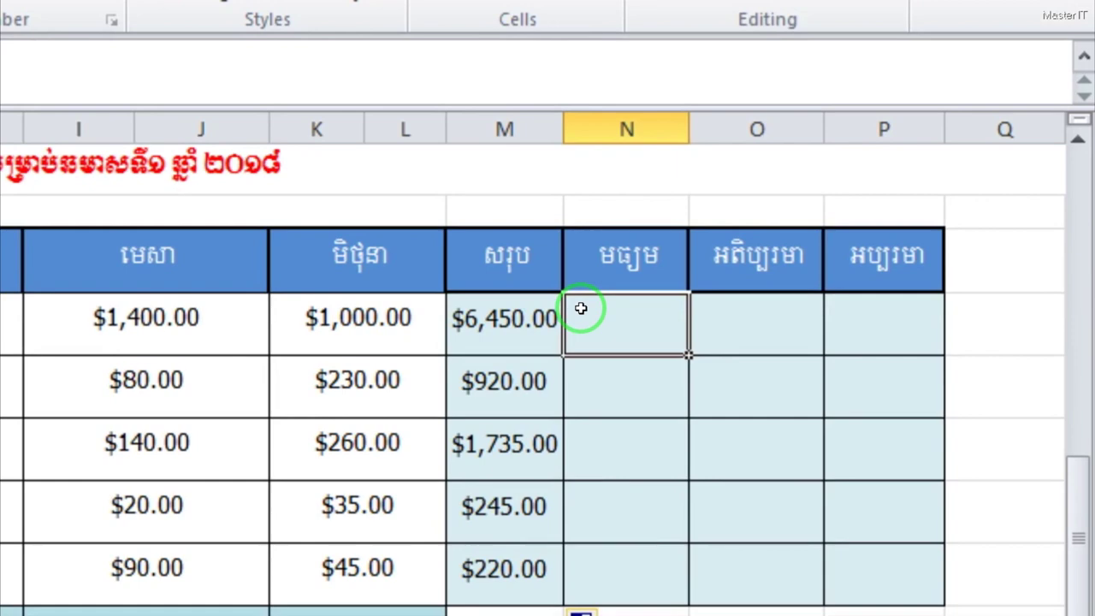
Enter =AVERAGE(C33:L33) in N33 and fill it down to N37 ($1,290.00 to $44.00).
type("=averr")
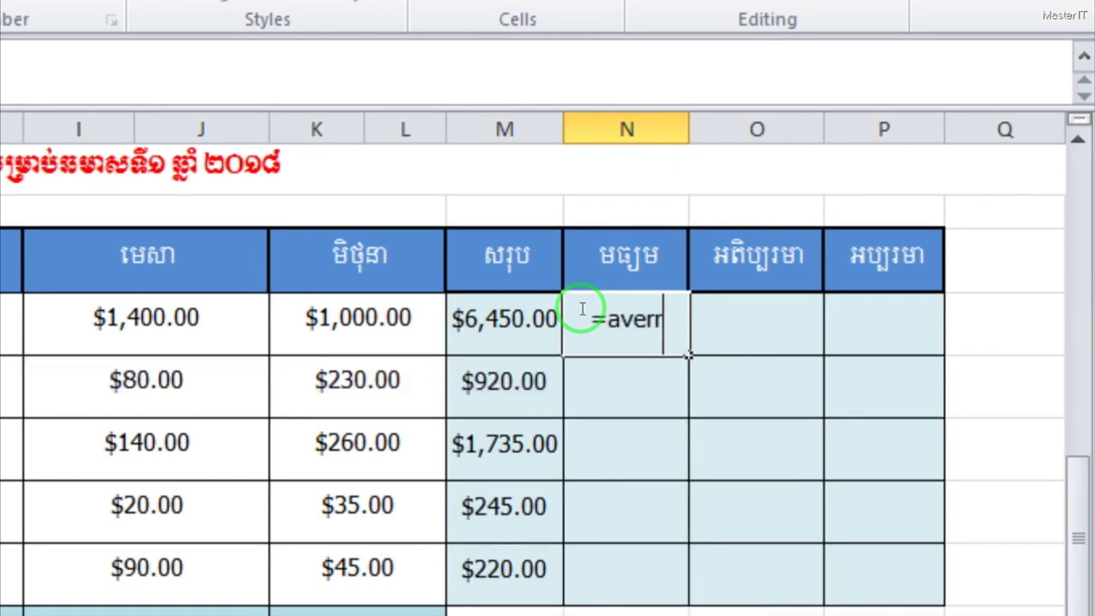
key("BackSpace")
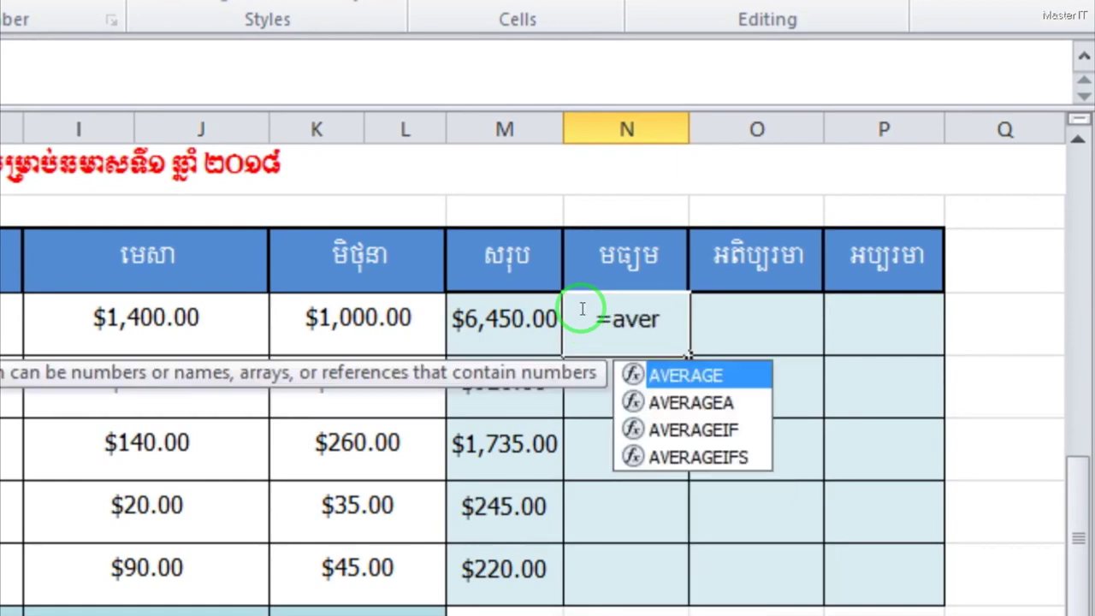
key("Tab")
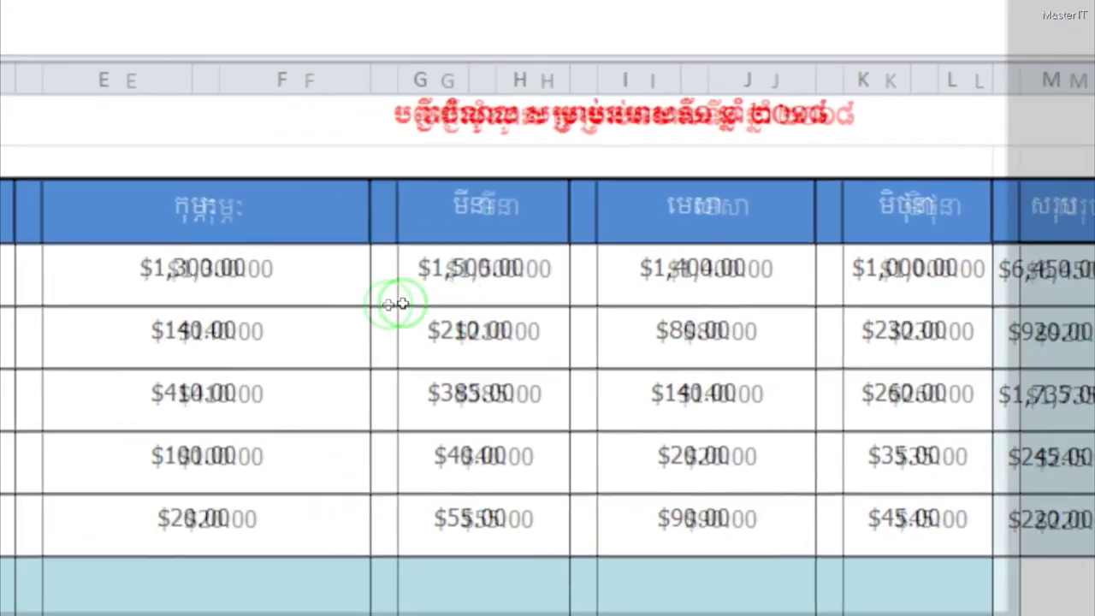
mouse_move(427, 299)
left_mouse_down()
mouse_move(687, 308)
mouse_move(548, 308)
left_mouse_up()
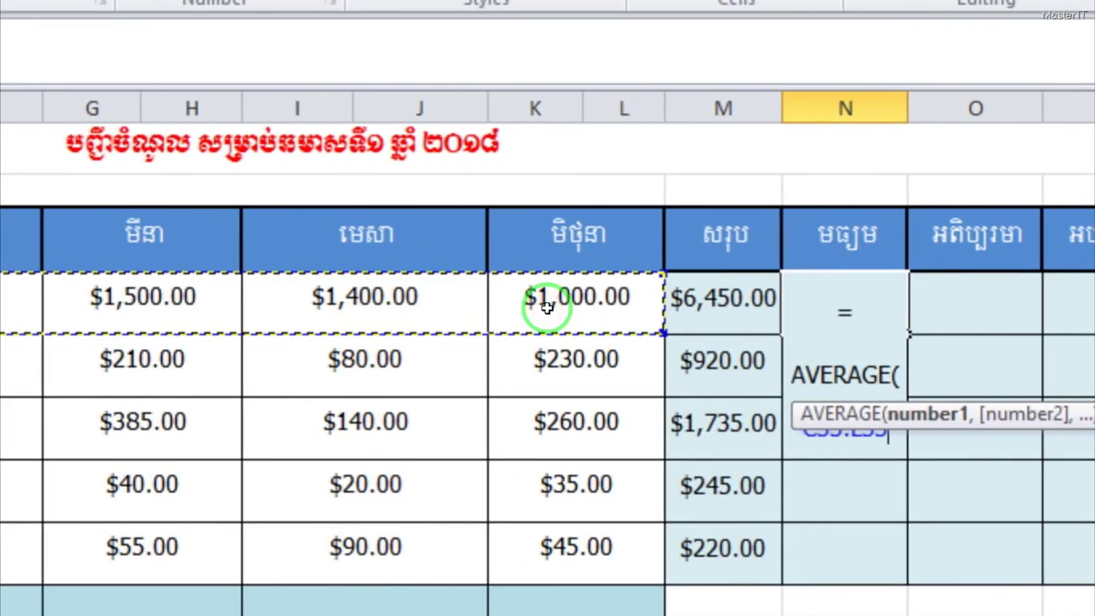
type(")")
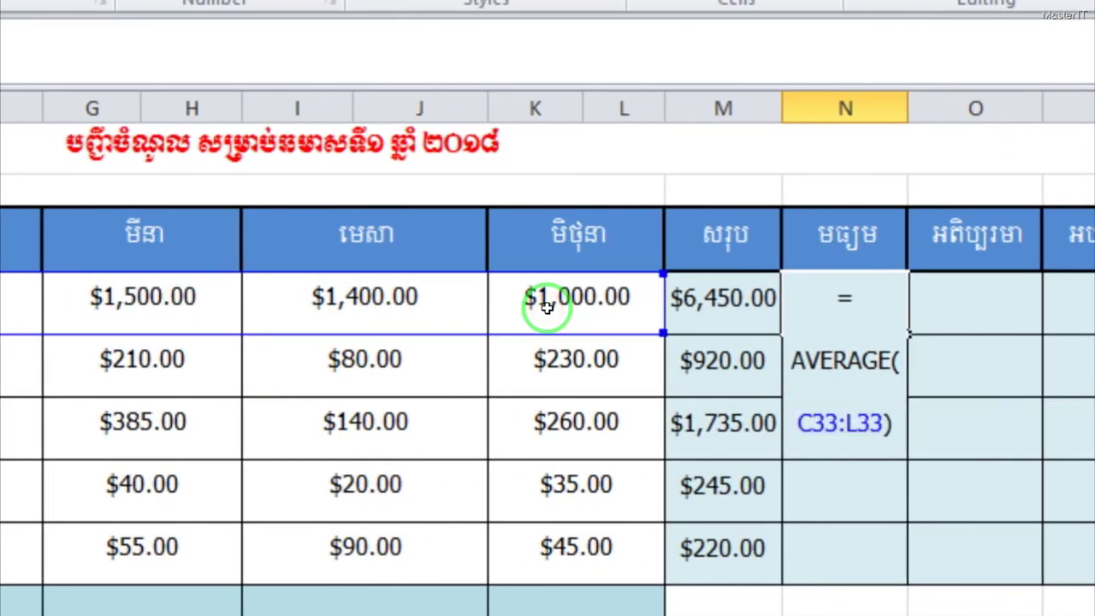
key("Return")
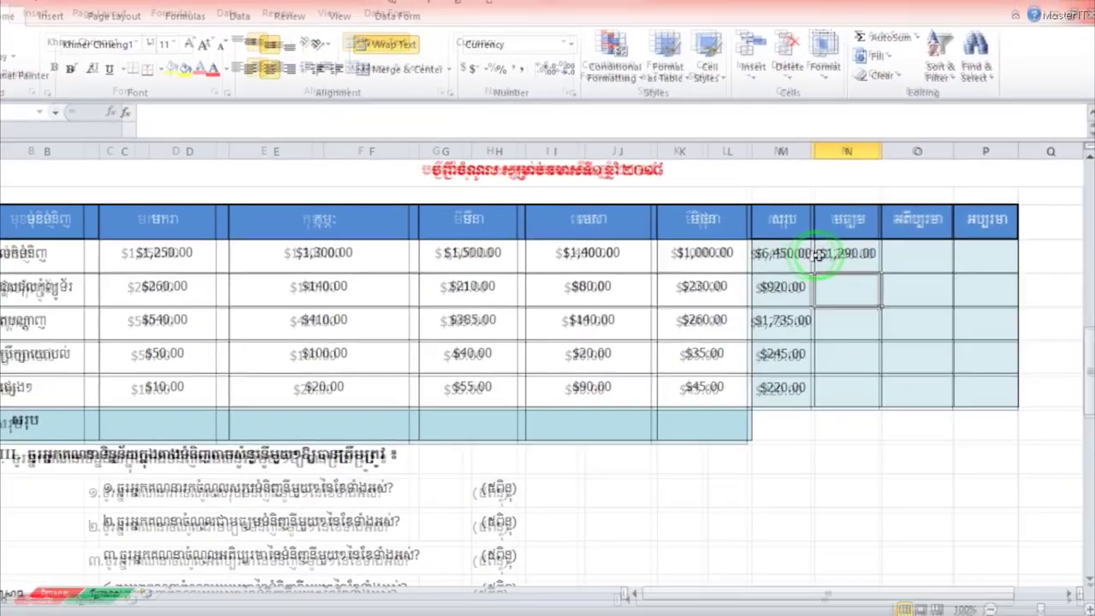
left_click(844, 248)
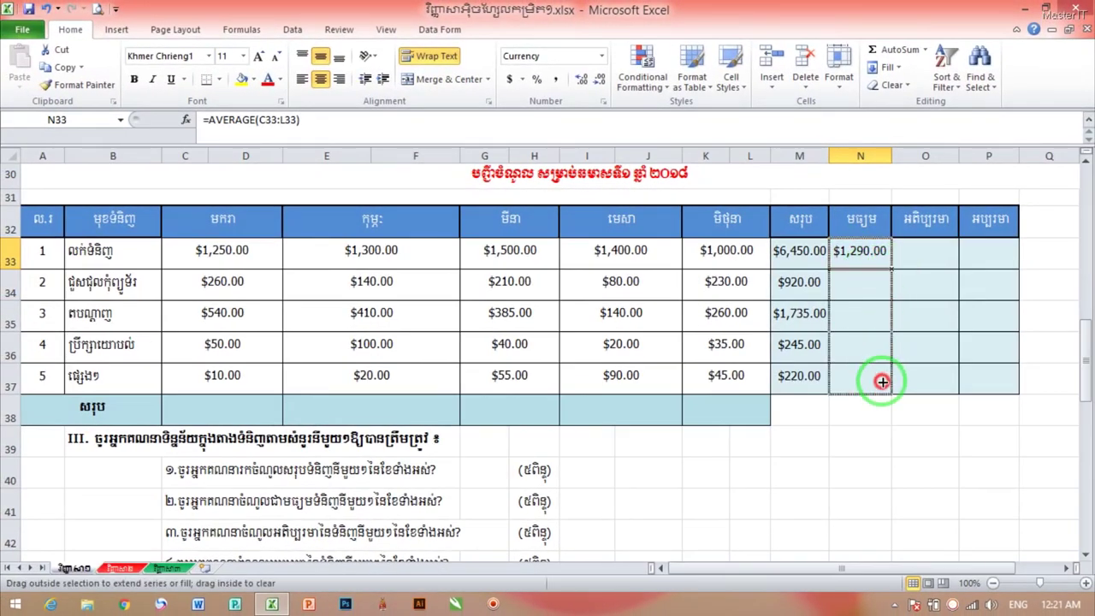
left_click_drag(882, 330, 889, 380)
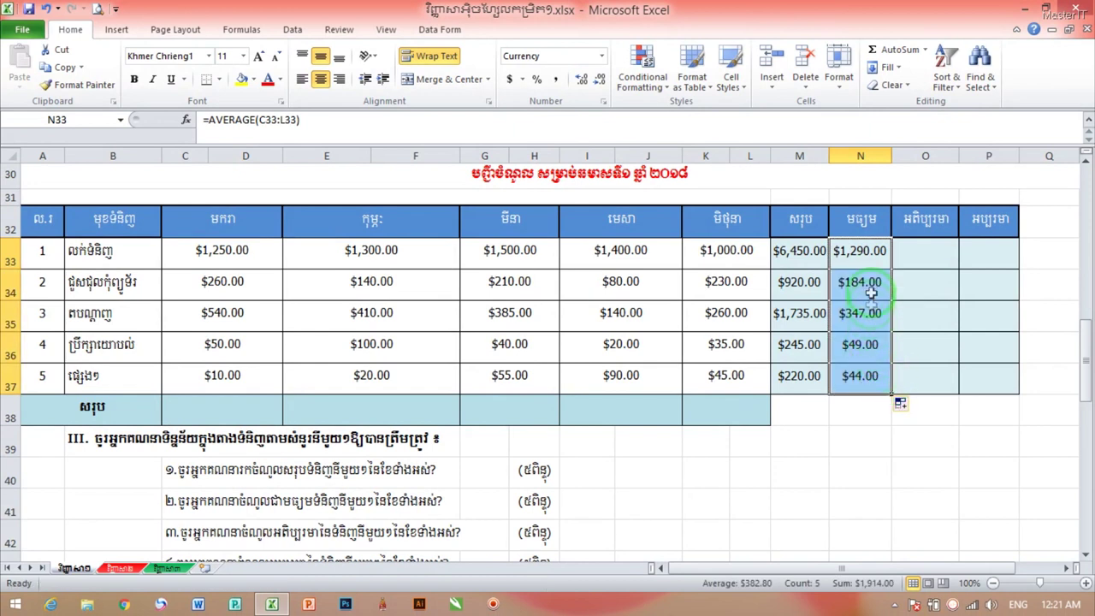
left_click(919, 254)
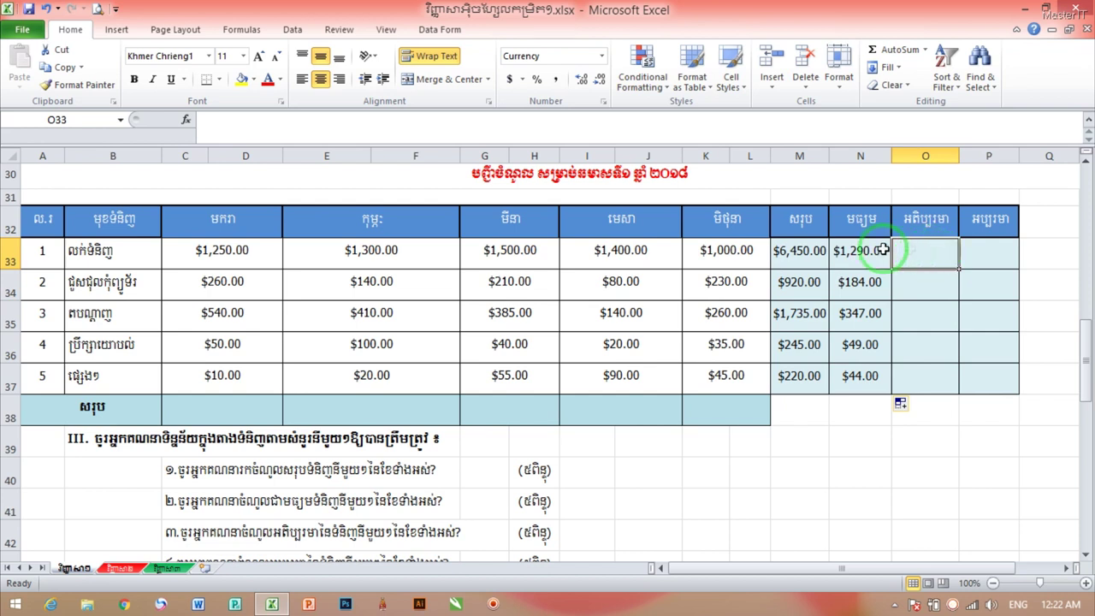
Enter =MAX(C33:L33) in O33 and fill it down to O37 ($1,500.00 to $90.00).
left_click_drag(248, 247, 725, 251)
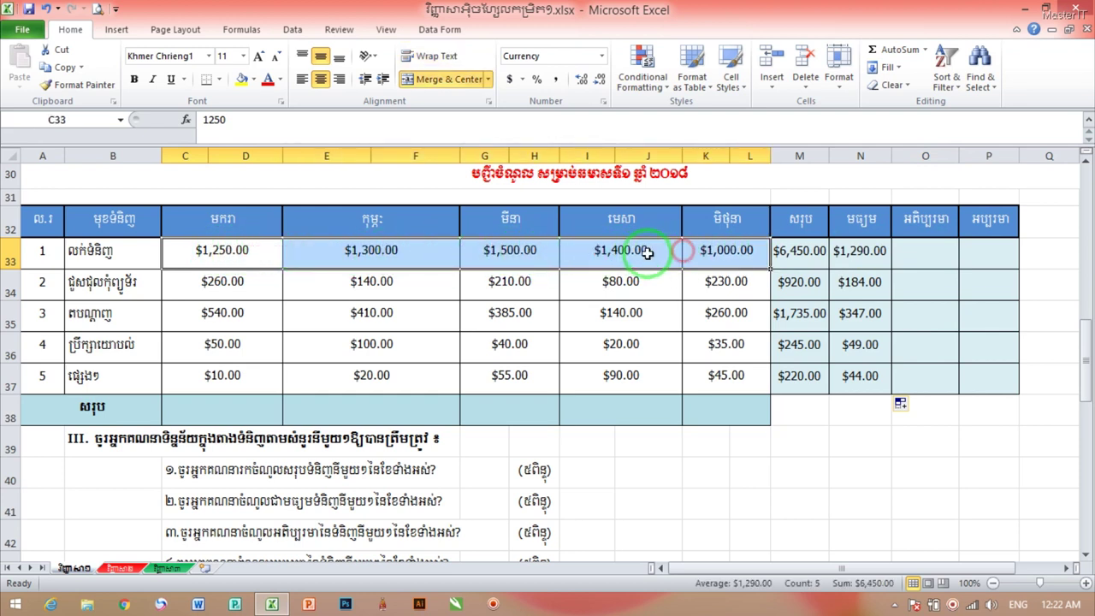
left_click(912, 251)
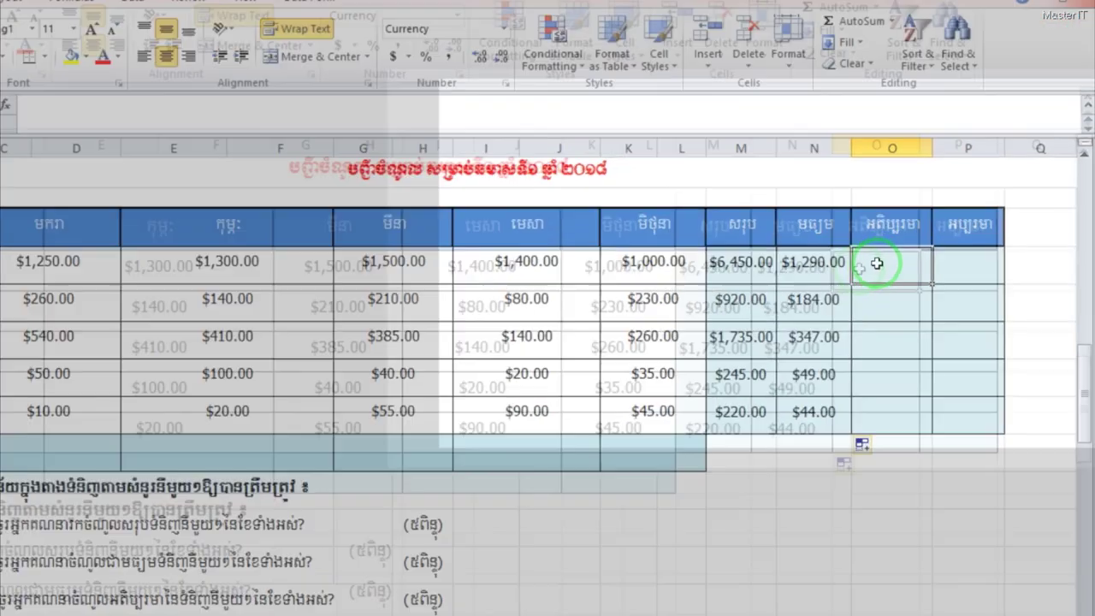
type("=")
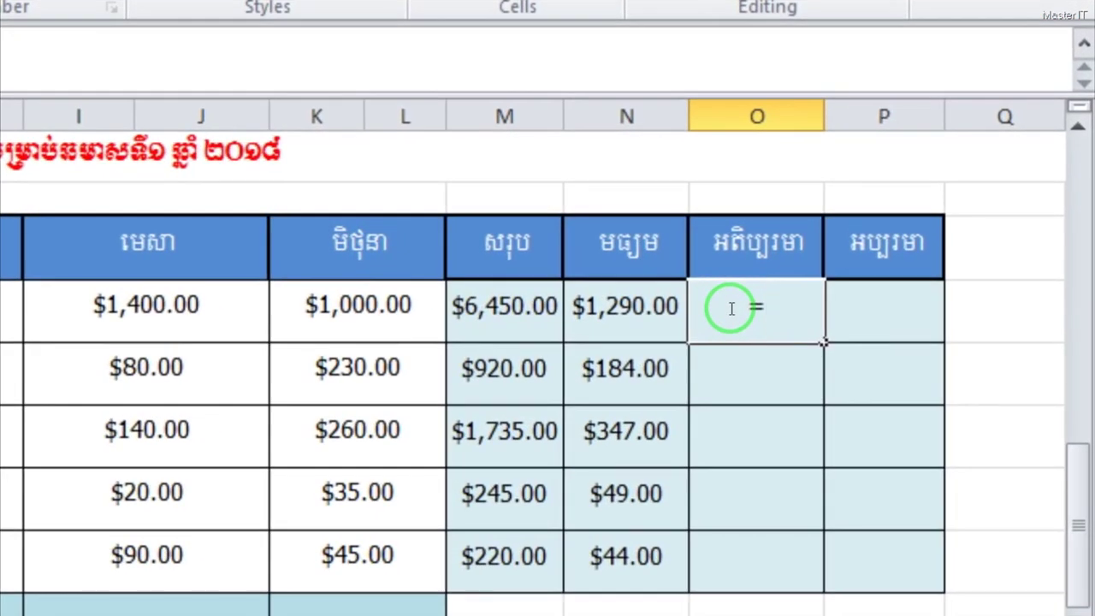
type("ma")
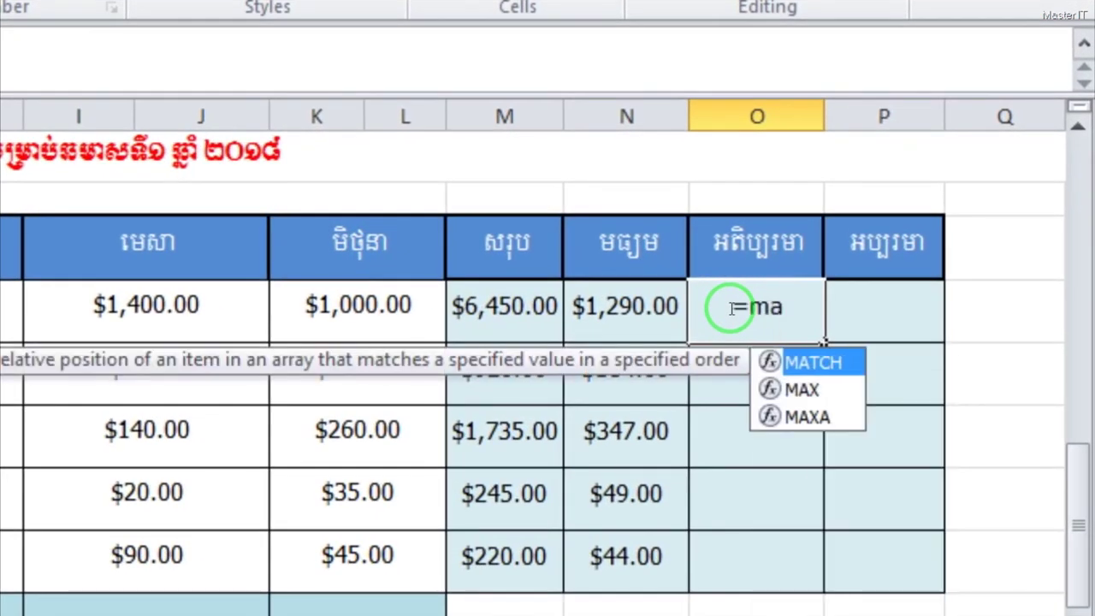
type("x(")
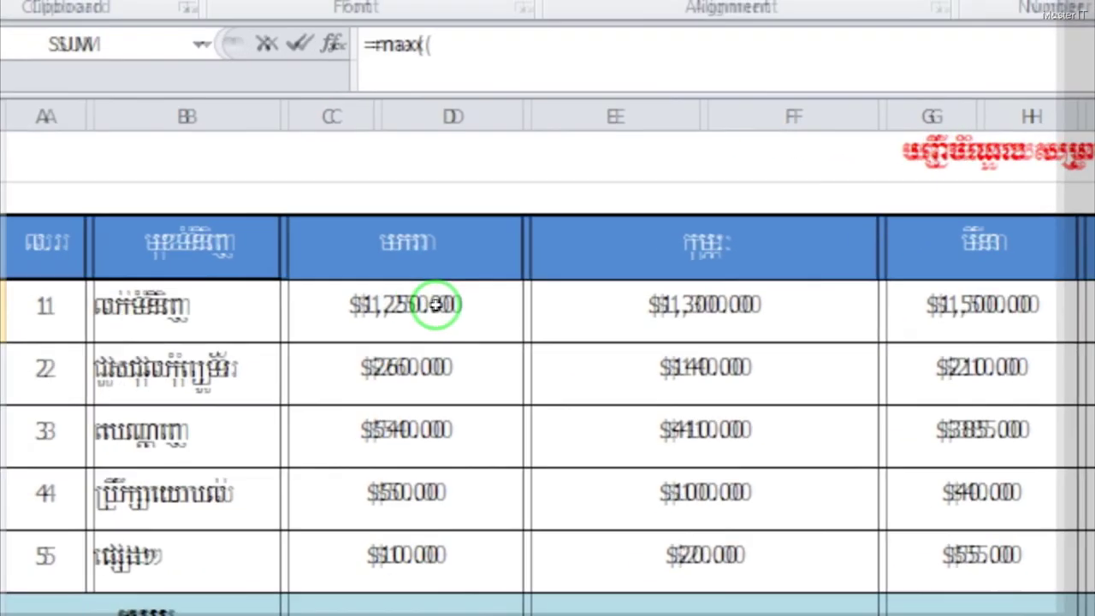
left_click(503, 308)
left_click_drag(502, 308, 547, 308)
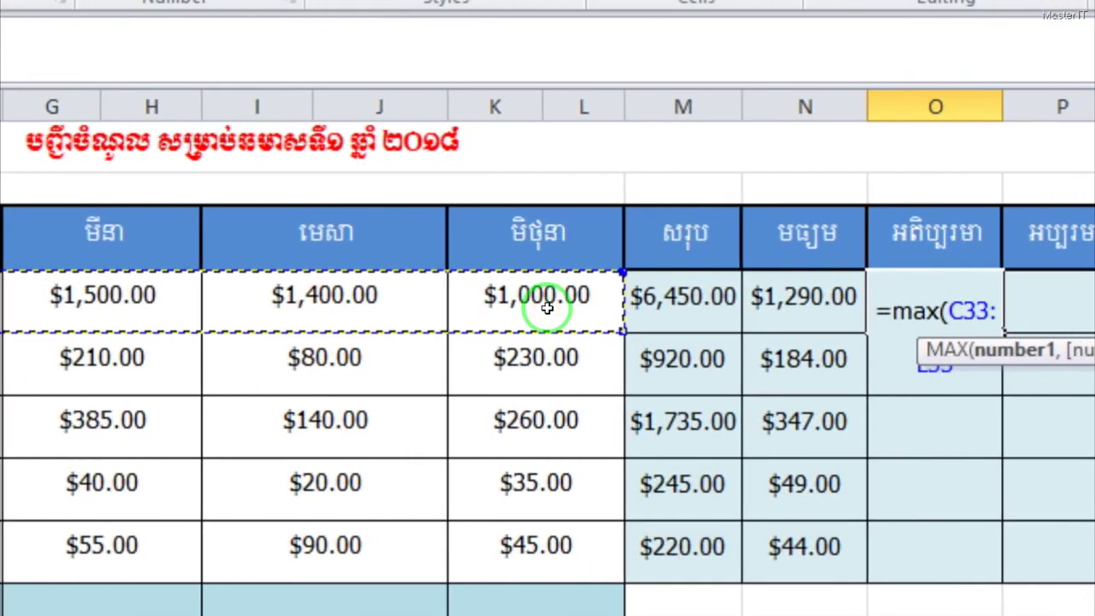
type(")")
key("Return")
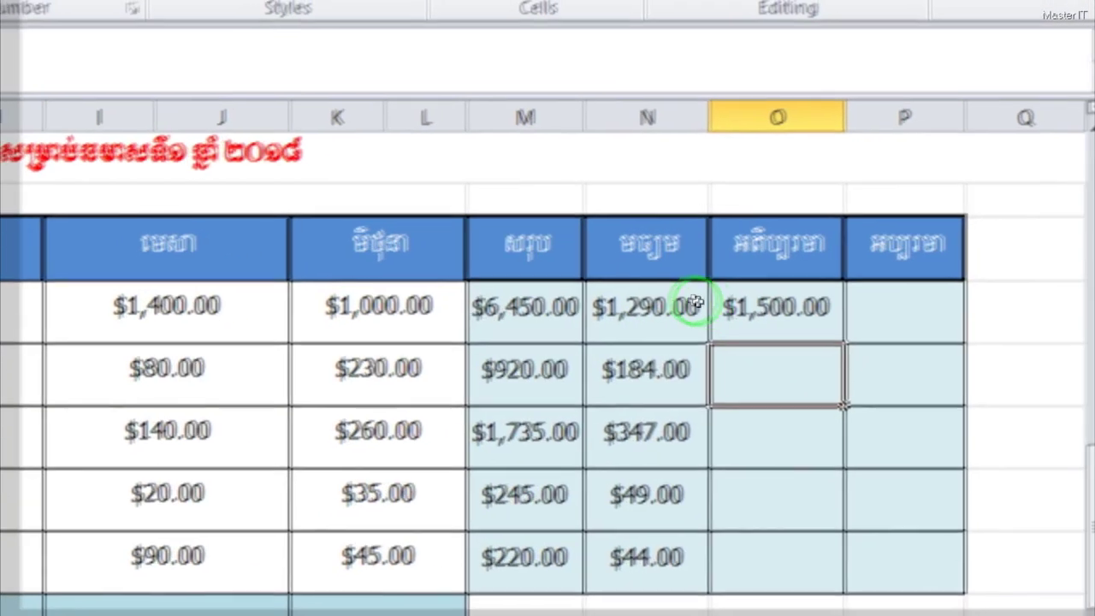
left_click(718, 308)
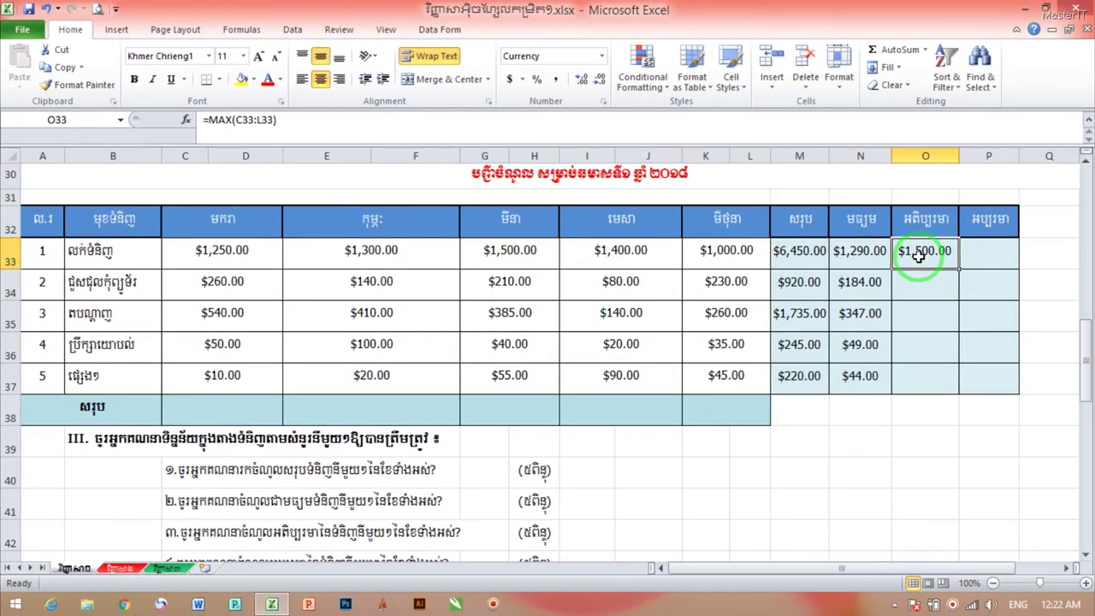
left_click_drag(960, 270, 949, 383)
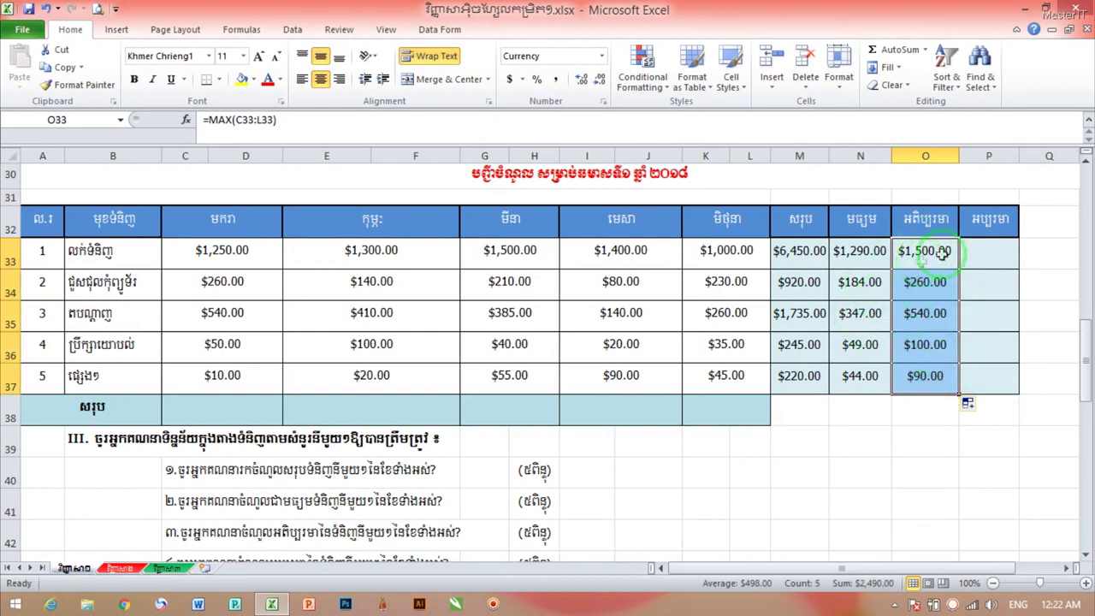
left_click(982, 259)
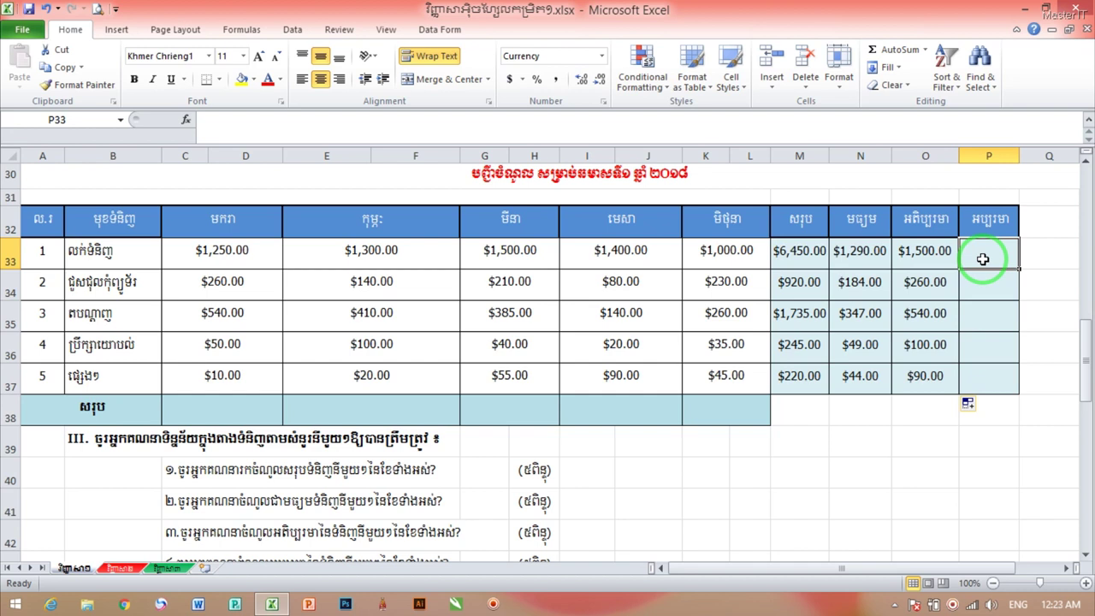
Enter =MIN(C33:L33) in P33 and fill it down to P37 ($1,000.00 to $10.00).
type("=")
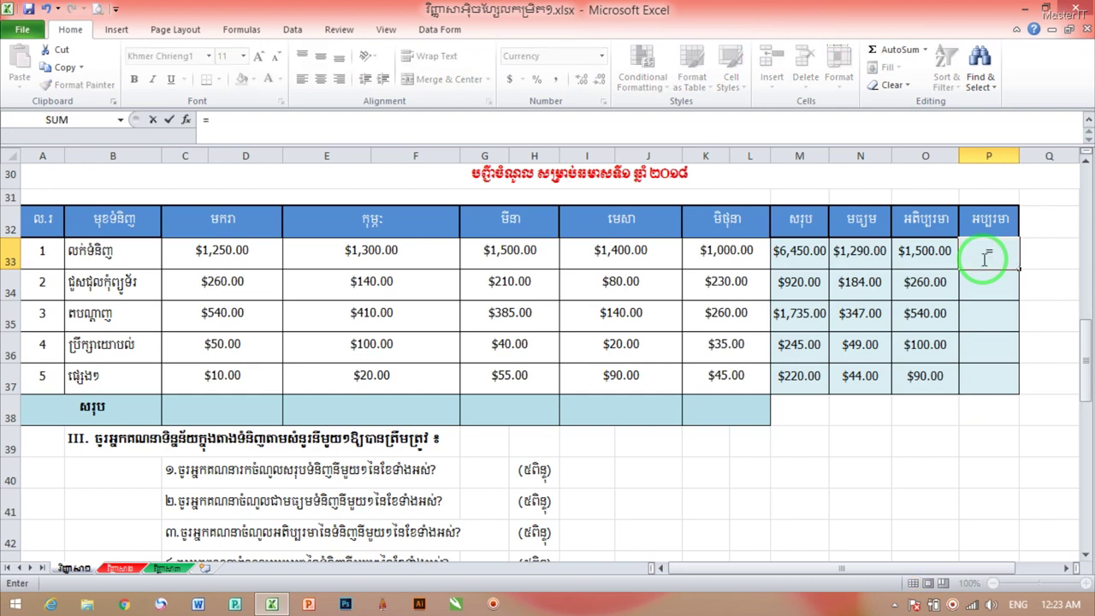
type("min")
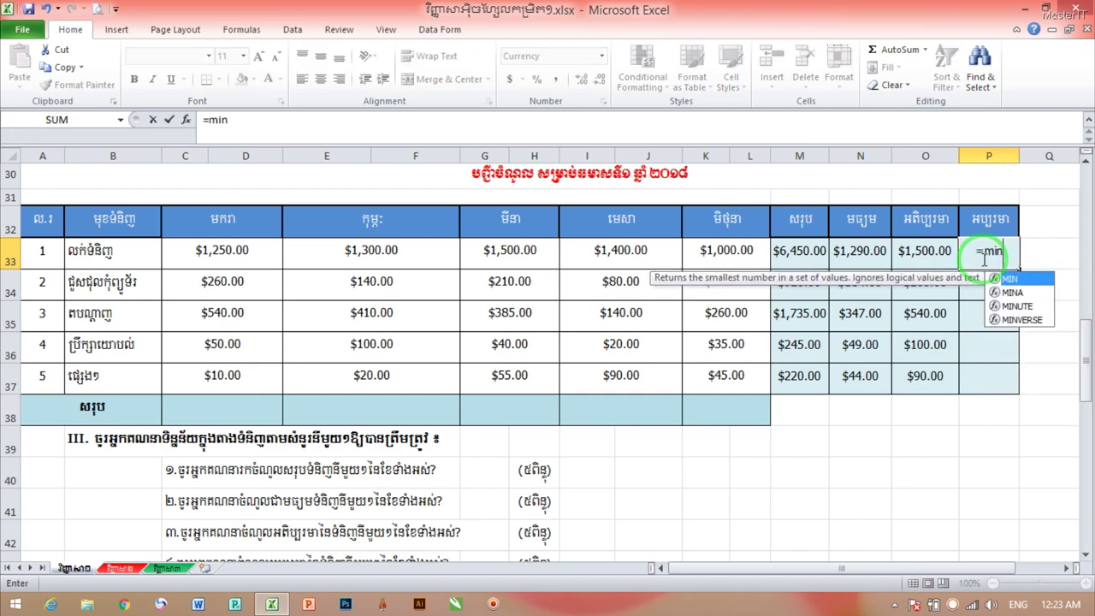
key("Tab")
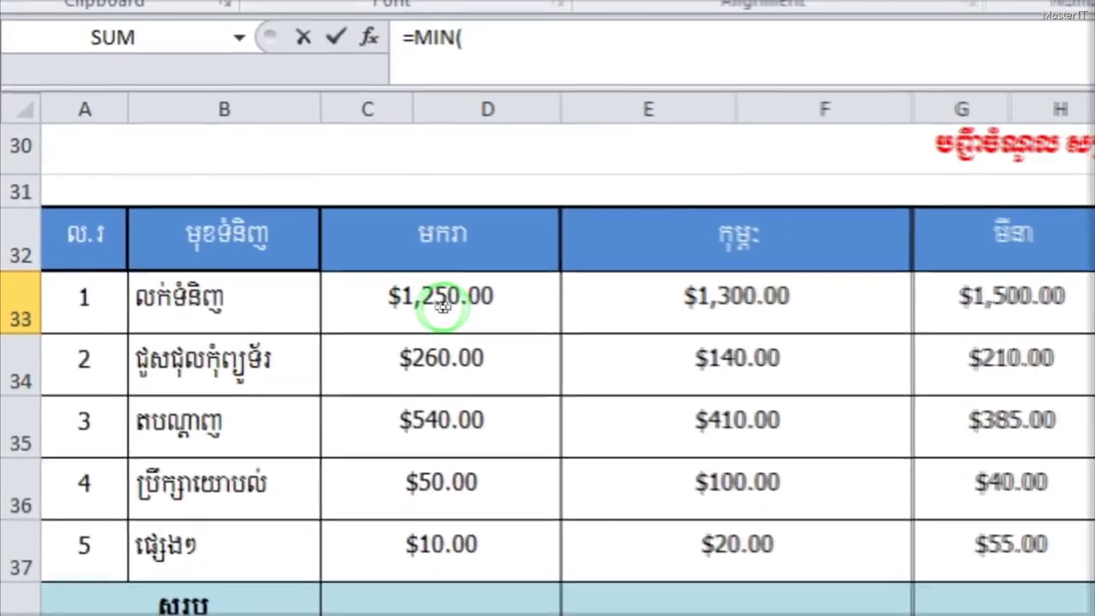
left_click_drag(223, 252, 351, 256)
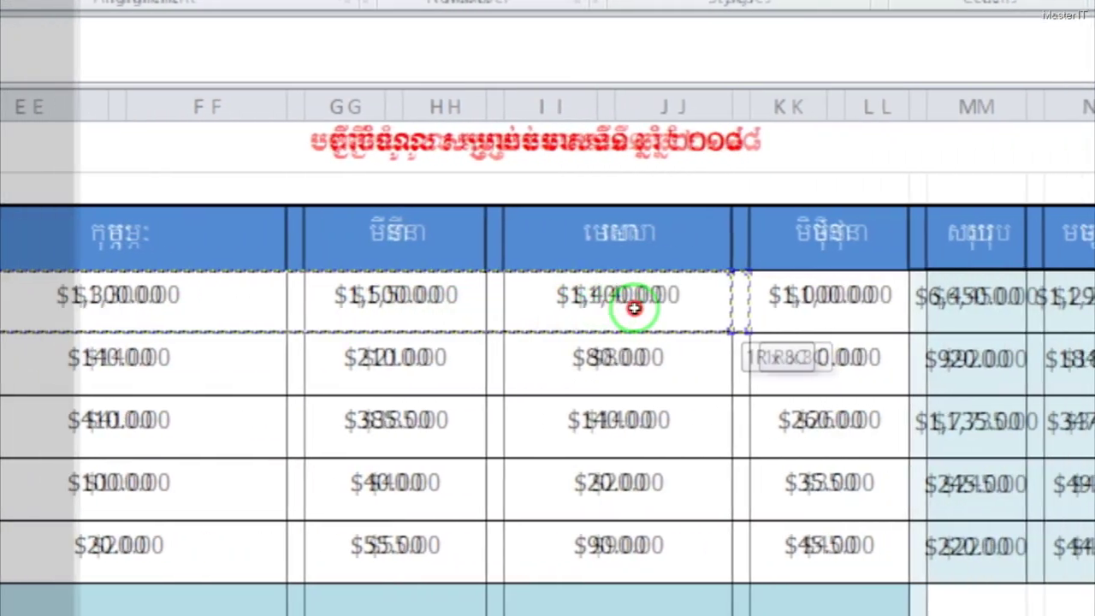
left_click_drag(630, 306, 547, 308)
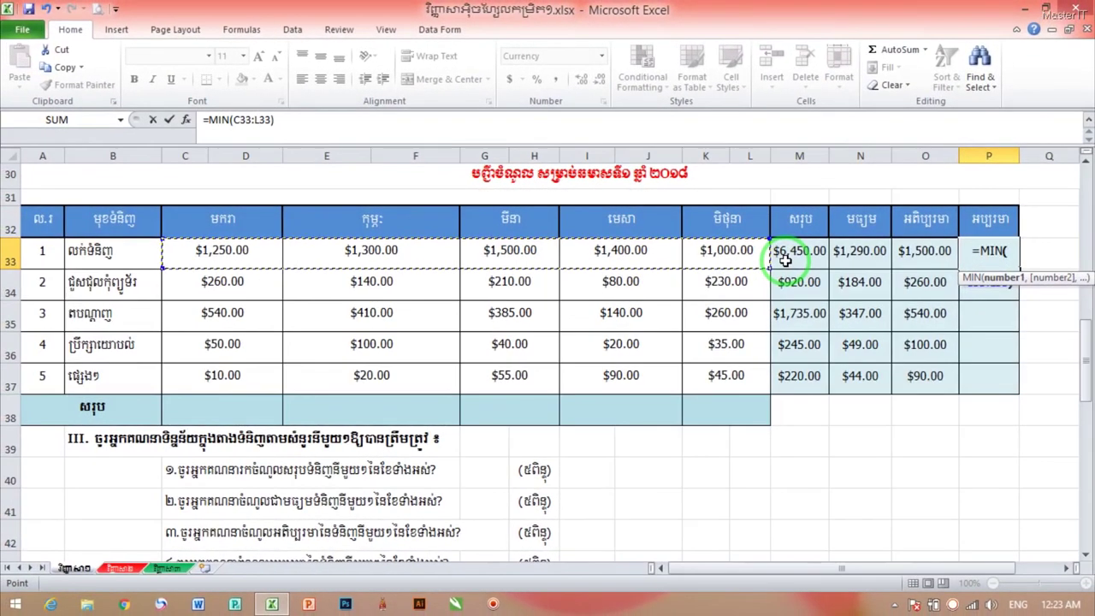
type(")")
key("Return")
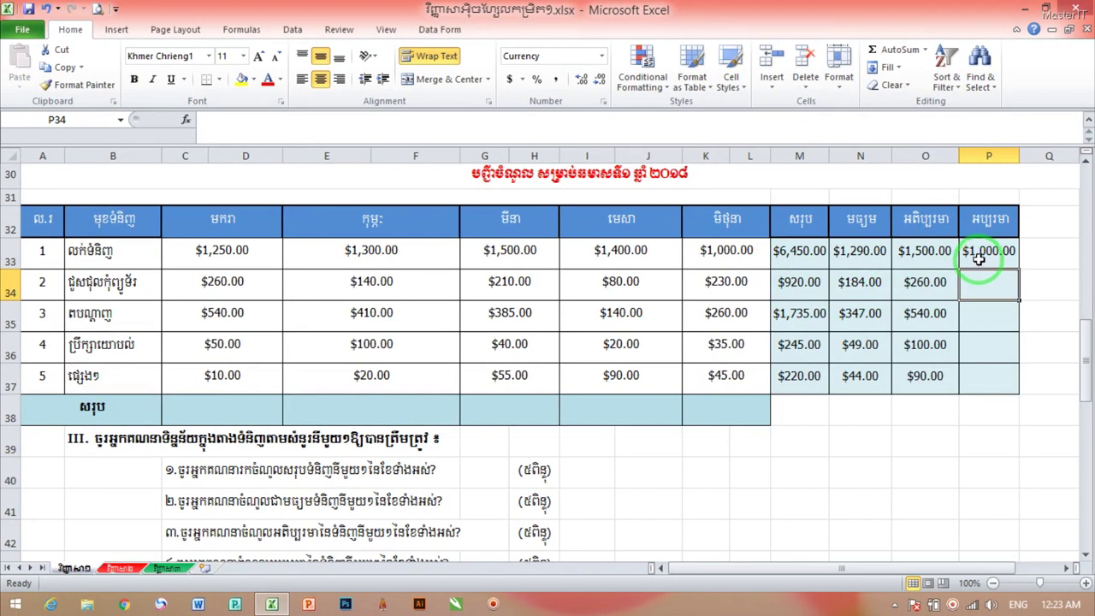
left_click(982, 254)
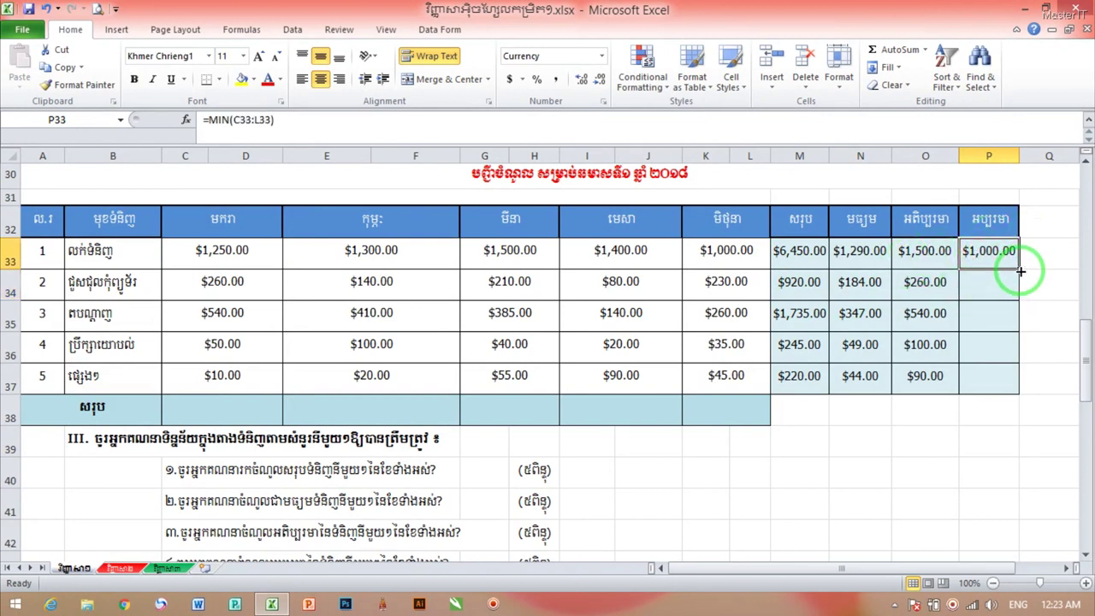
left_click_drag(1020, 271, 1016, 383)
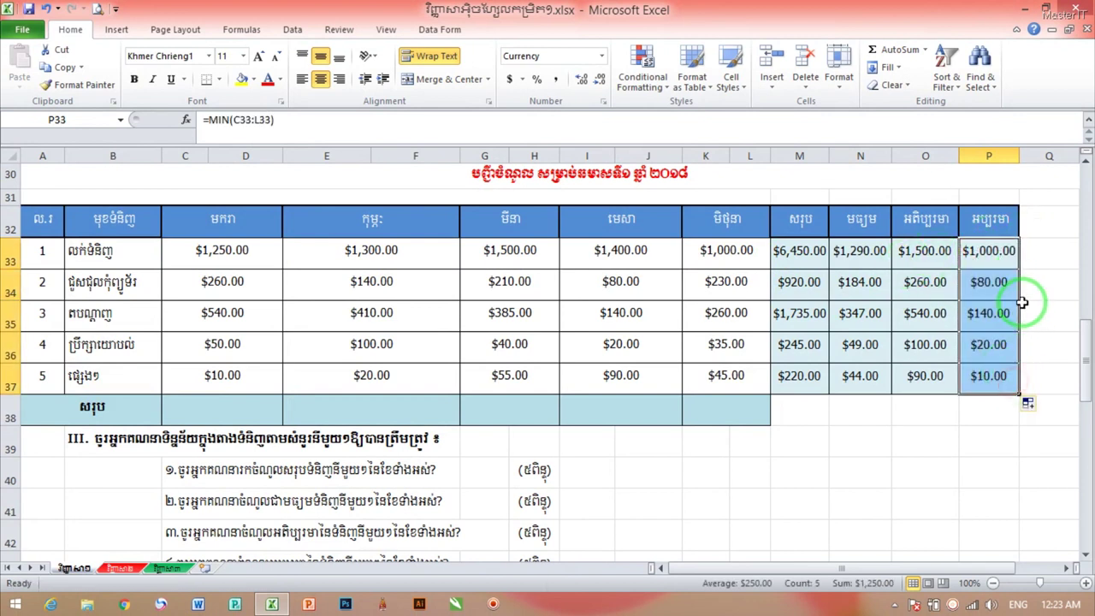
scroll(769, 342, "down", 1)
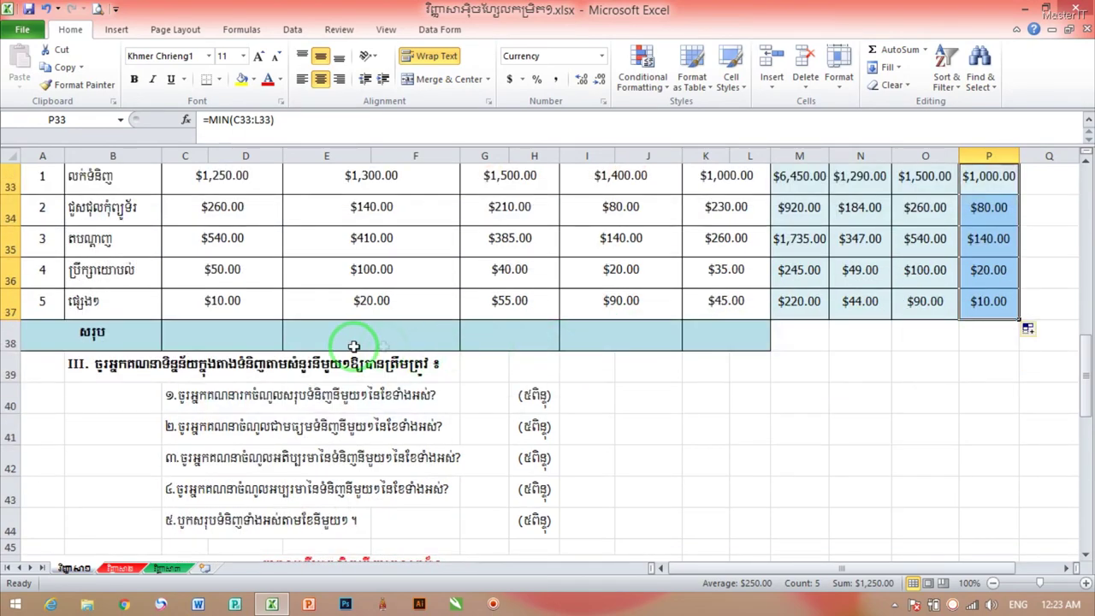
Enter the monthly total formula =SUM(C33:D37) in cell C38.
left_click(184, 339)
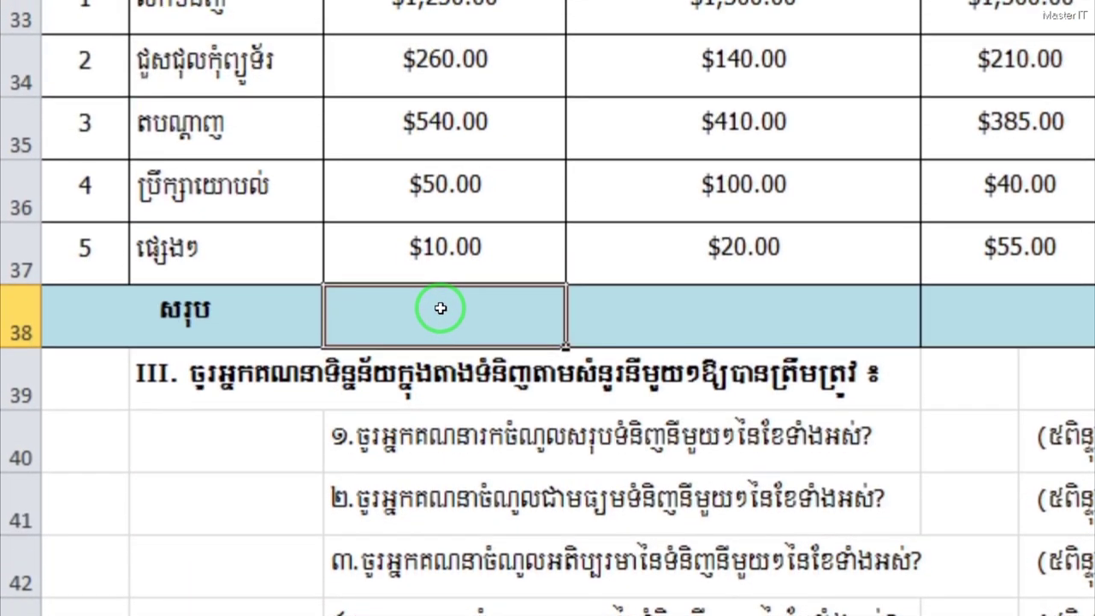
double_click(440, 308)
type("=su")
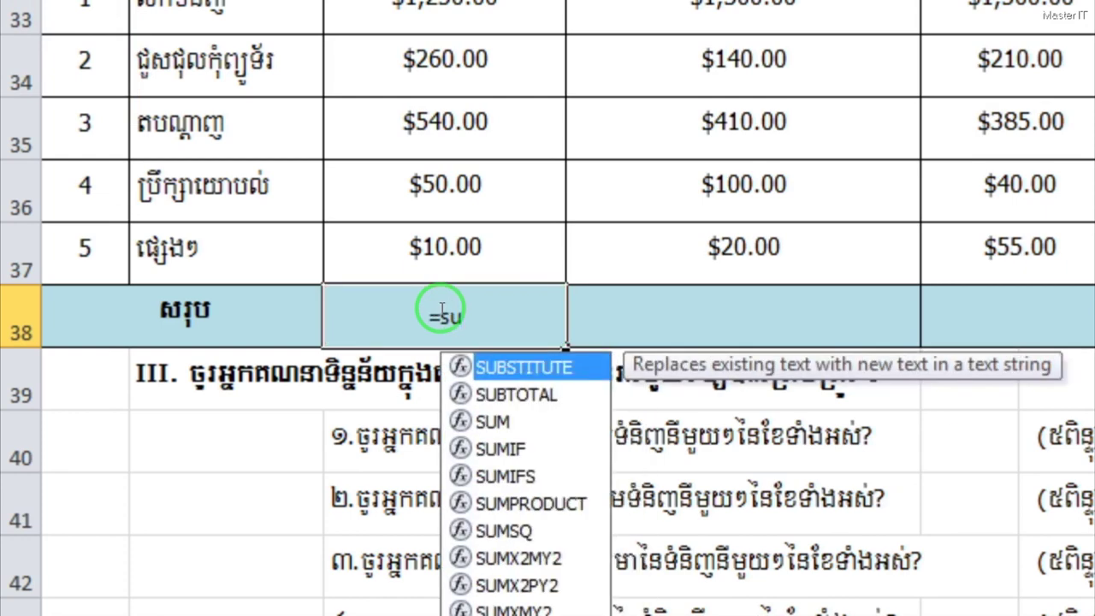
type("m(")
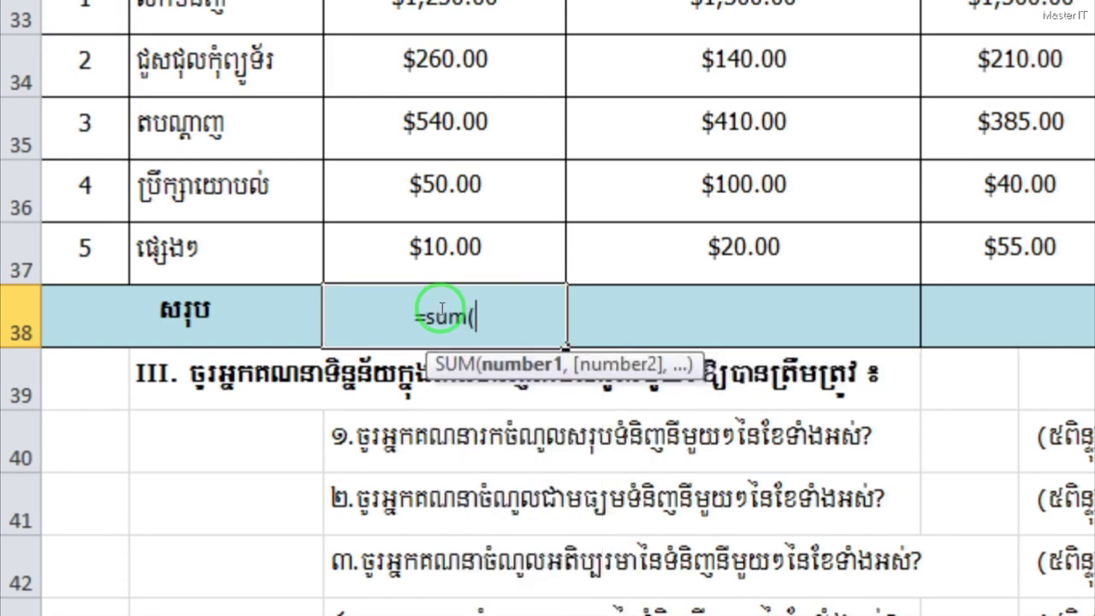
scroll(441, 309, "up", 2)
left_click(404, 326)
left_click_drag(404, 326, 410, 309)
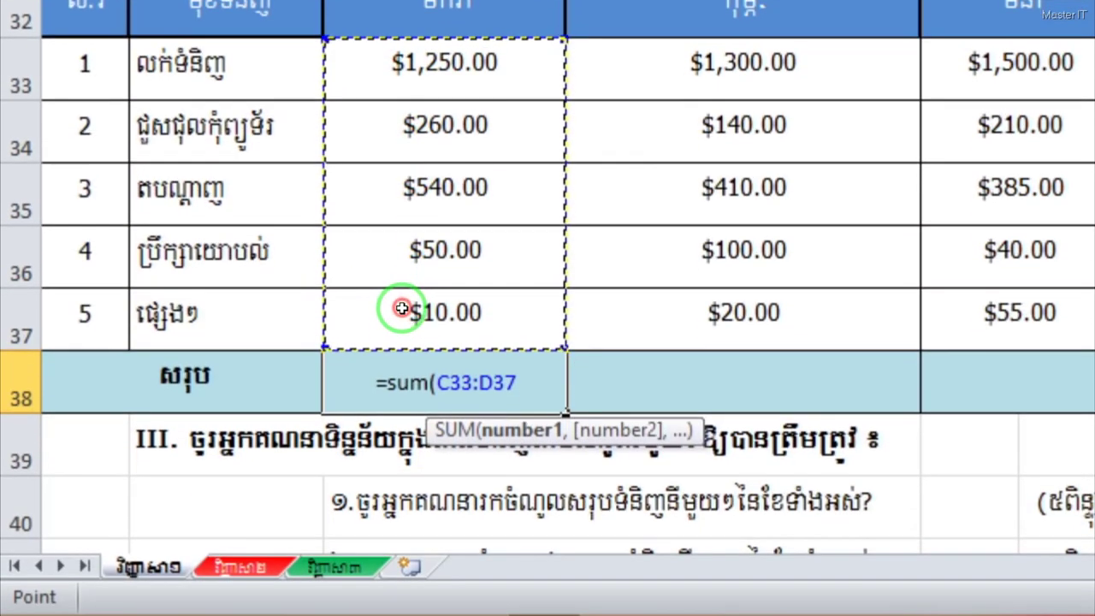
type(")")
key("Return")
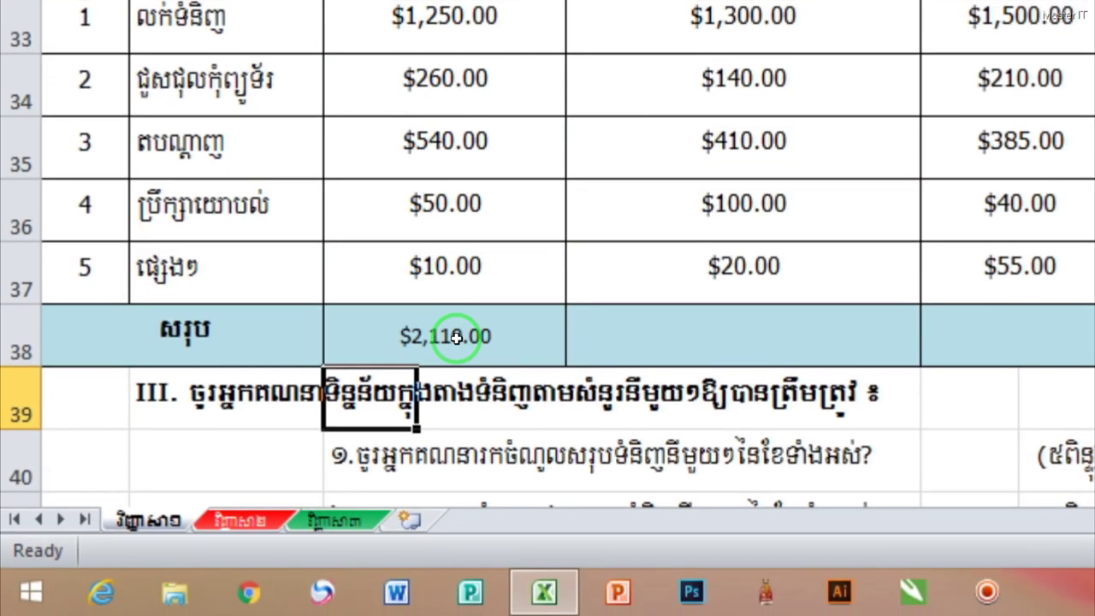
Fill the C38 total formula across row 38 to column K.
left_click(456, 338)
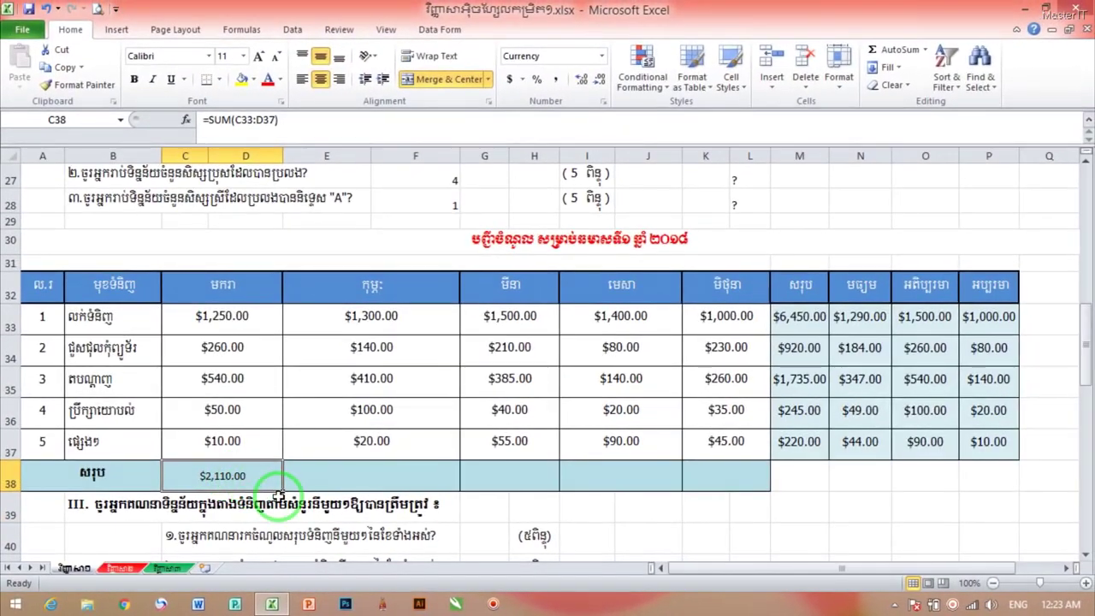
left_click_drag(282, 492, 739, 487)
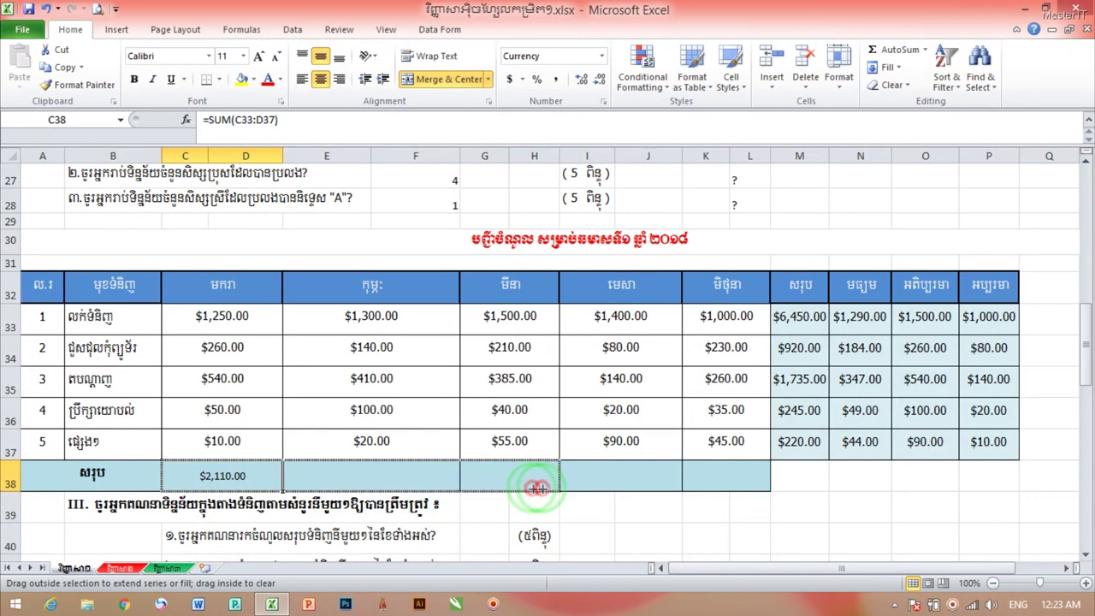
left_click_drag(739, 488, 748, 487)
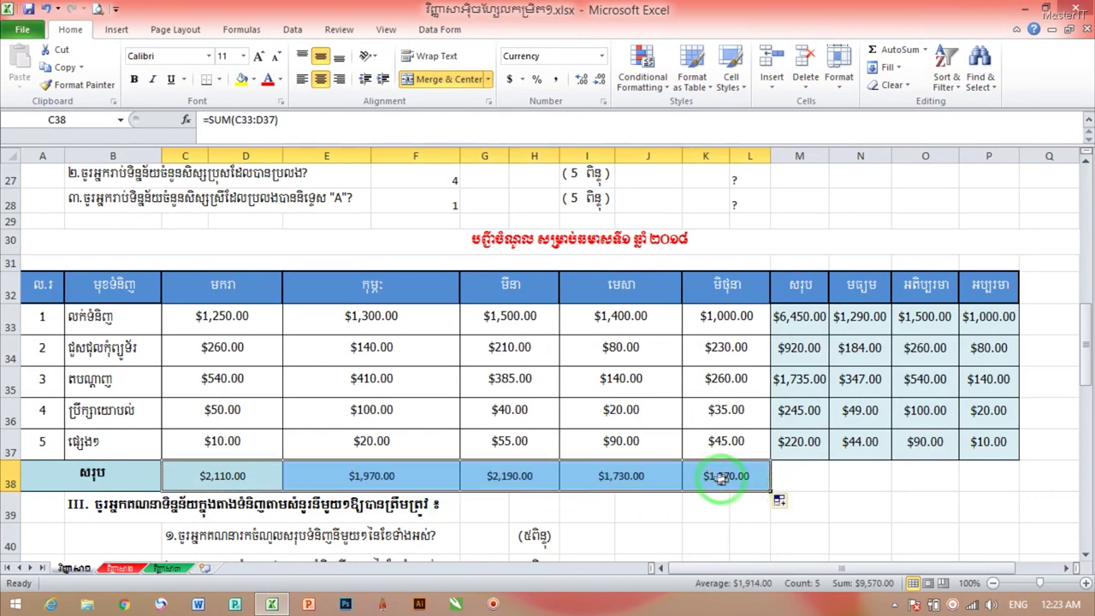
scroll(696, 469, "down", 1)
left_click(647, 445)
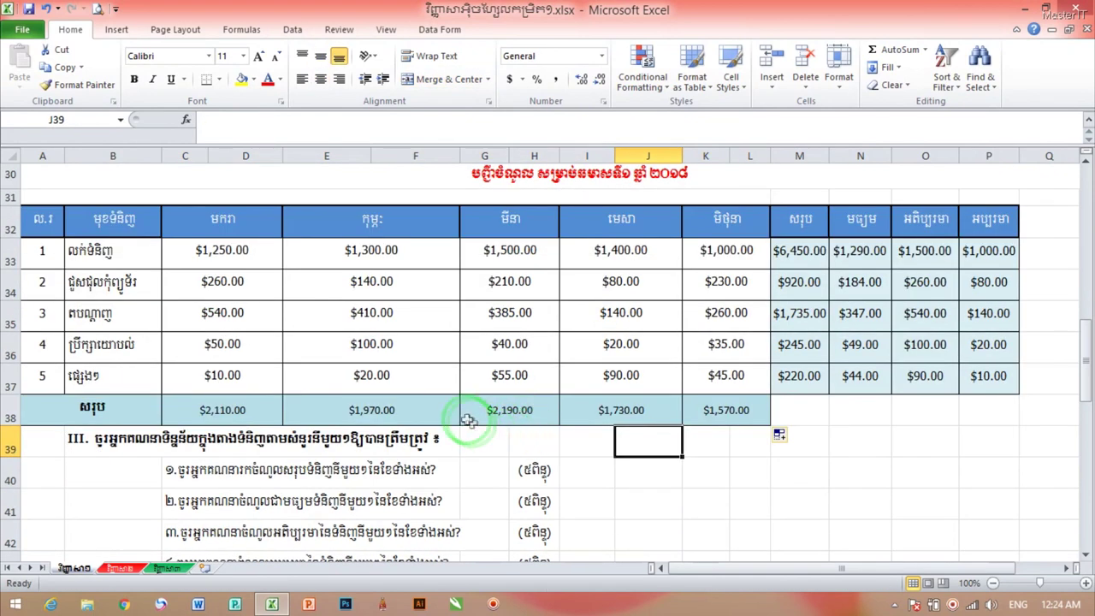
scroll(151, 439, "down", 1)
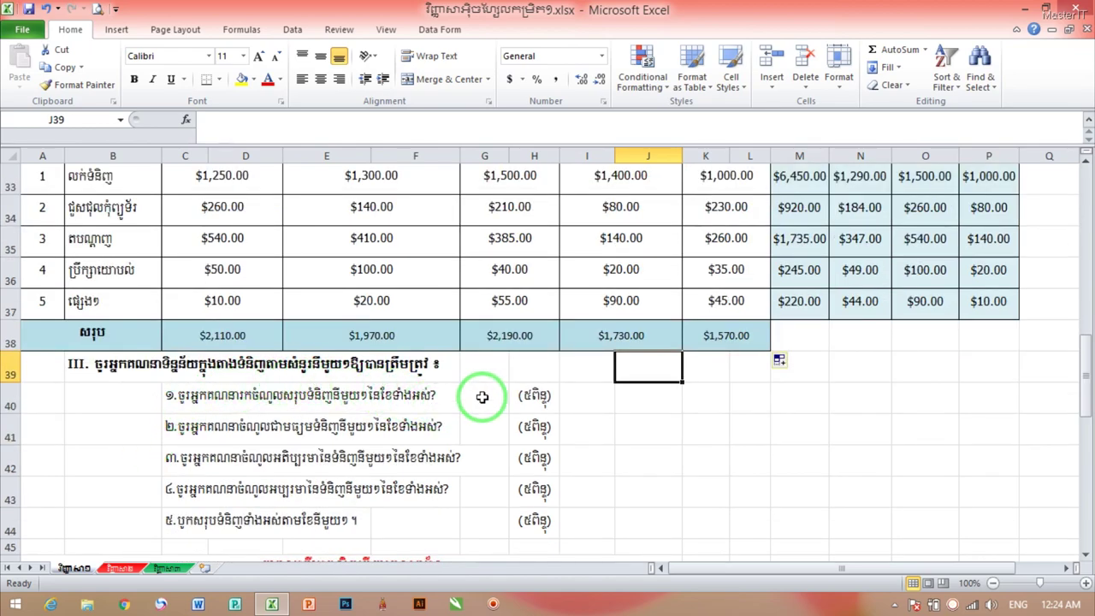
scroll(483, 392, "down", 2)
scroll(484, 391, "down", 1)
scroll(482, 392, "down", 2)
scroll(481, 391, "up", 1)
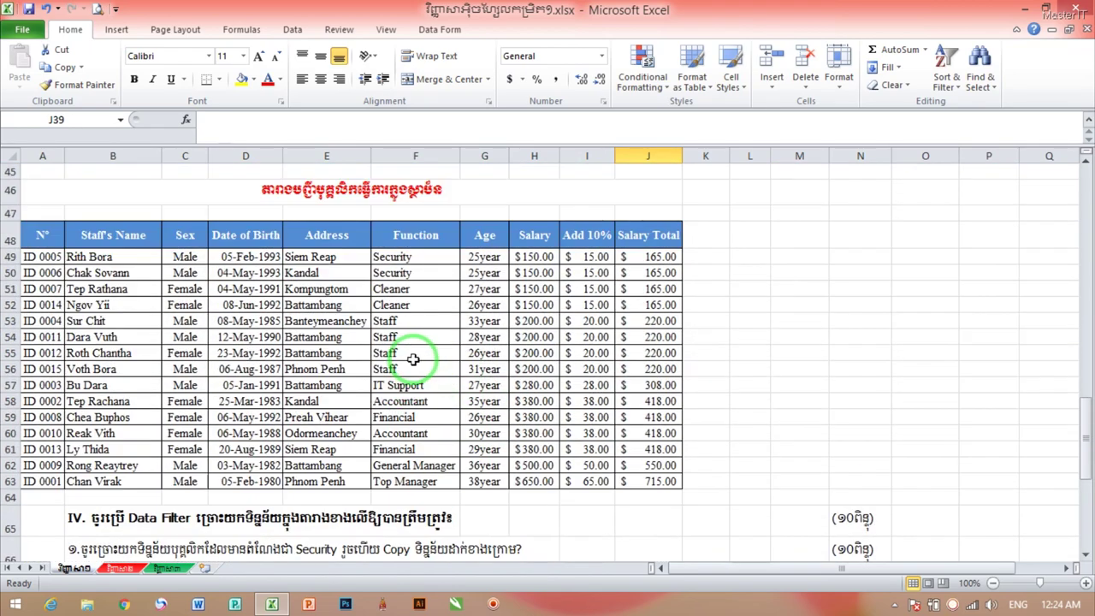
scroll(146, 453, "down", 1)
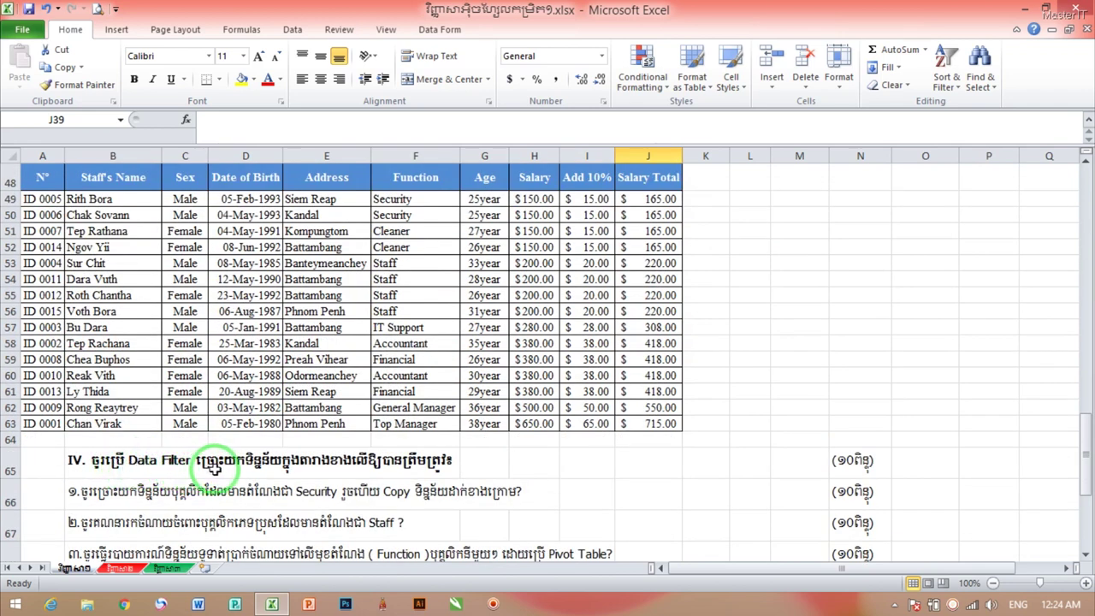
scroll(261, 464, "up", 1)
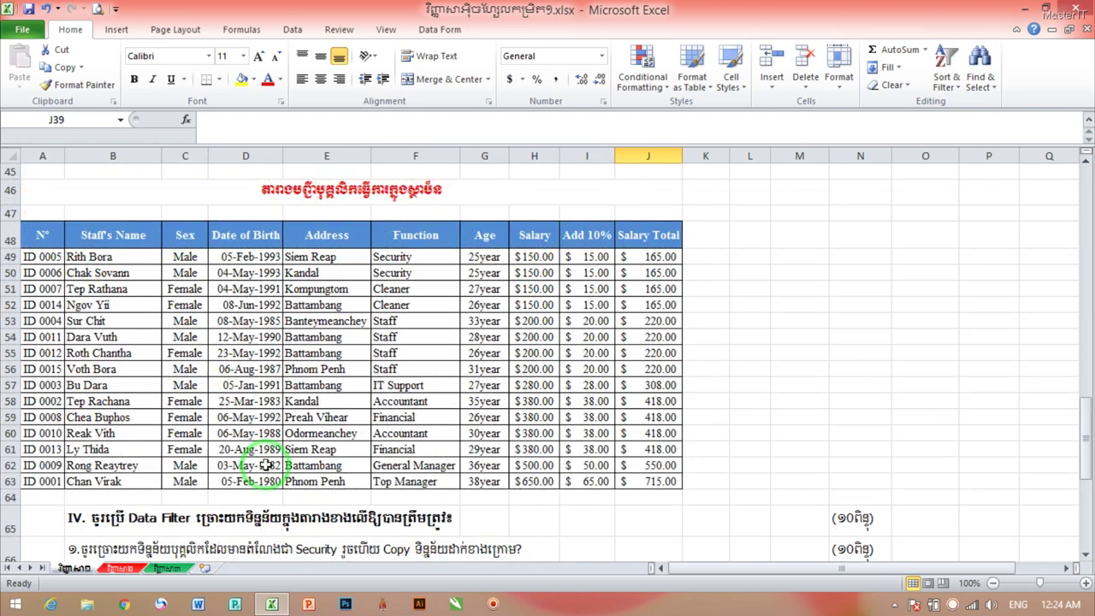
left_click_drag(46, 234, 652, 479)
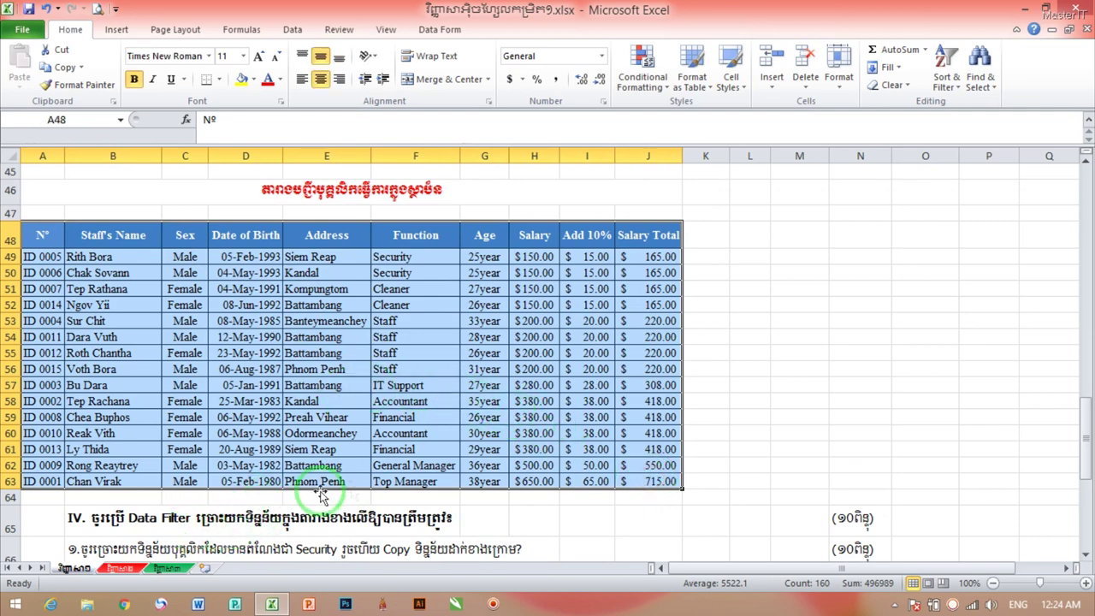
left_click(696, 356)
scroll(487, 390, "down", 1)
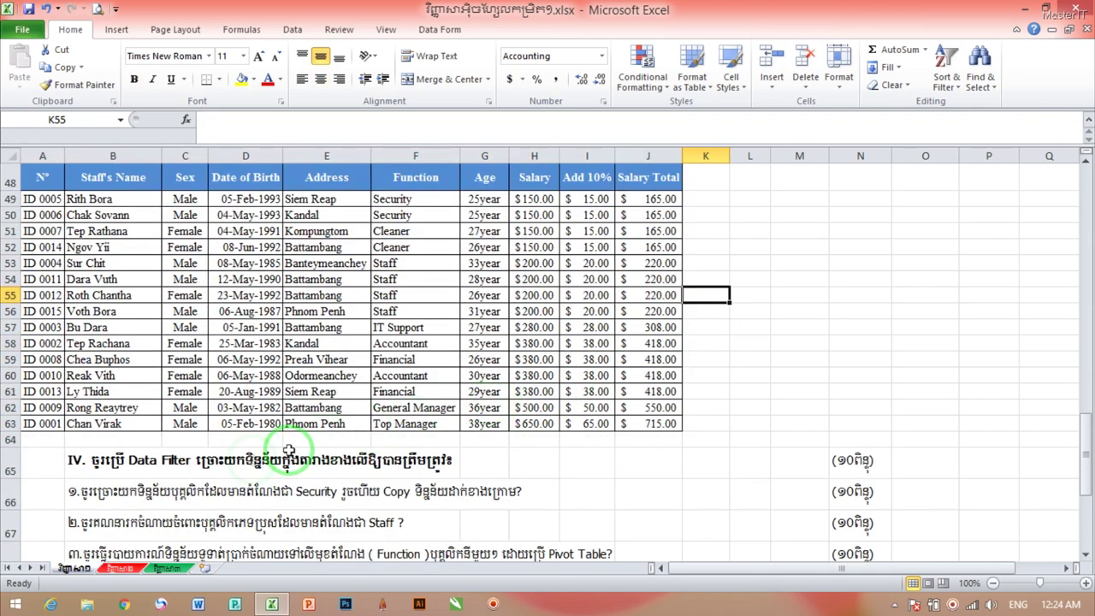
scroll(160, 490, "down", 1)
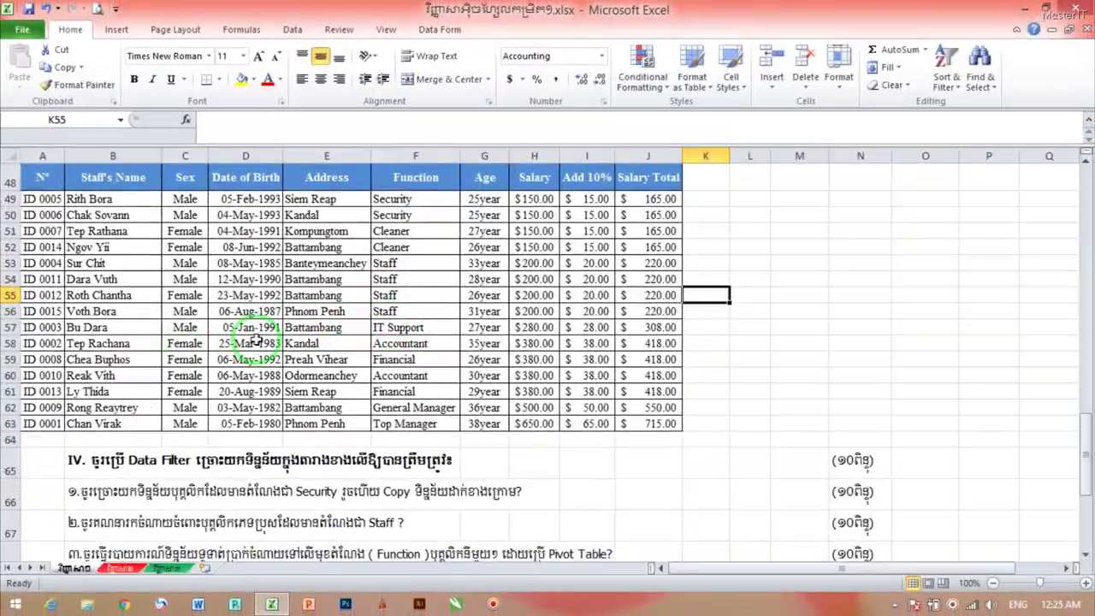
scroll(255, 341, "up", 1)
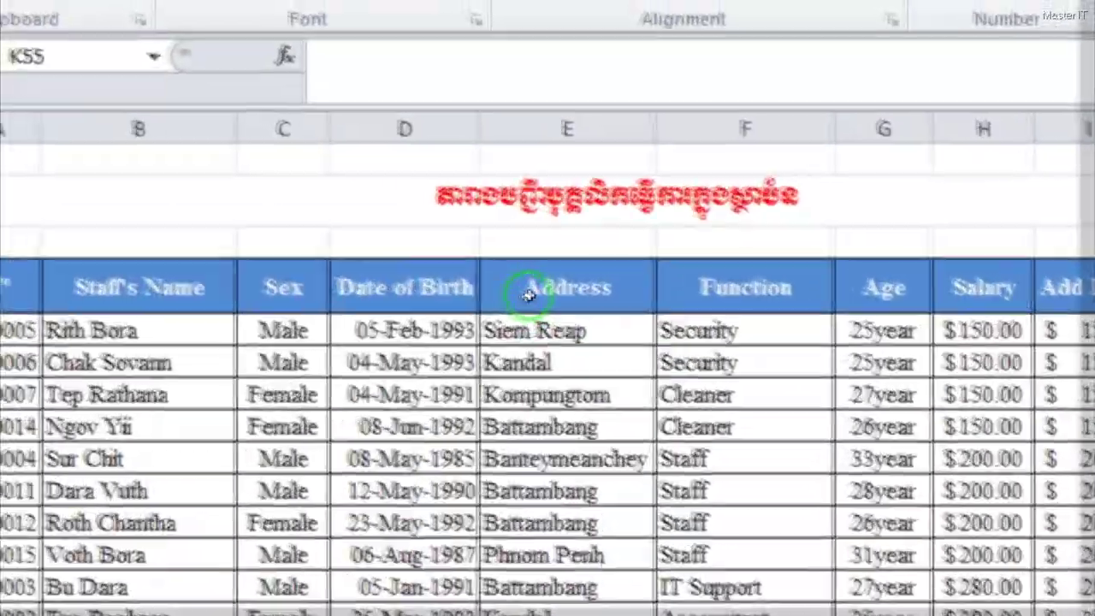
Turn on AutoFilter for the staff table headers and open the Function column's filter list.
left_click(528, 294)
left_click(404, 287)
left_click(283, 288)
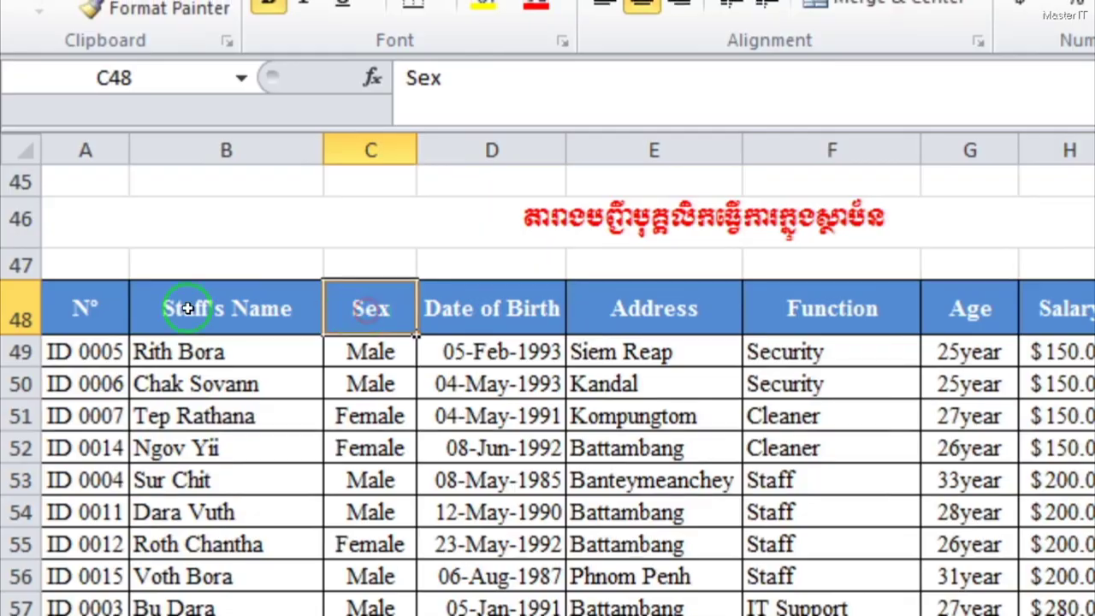
left_click(505, 308)
left_click(701, 308)
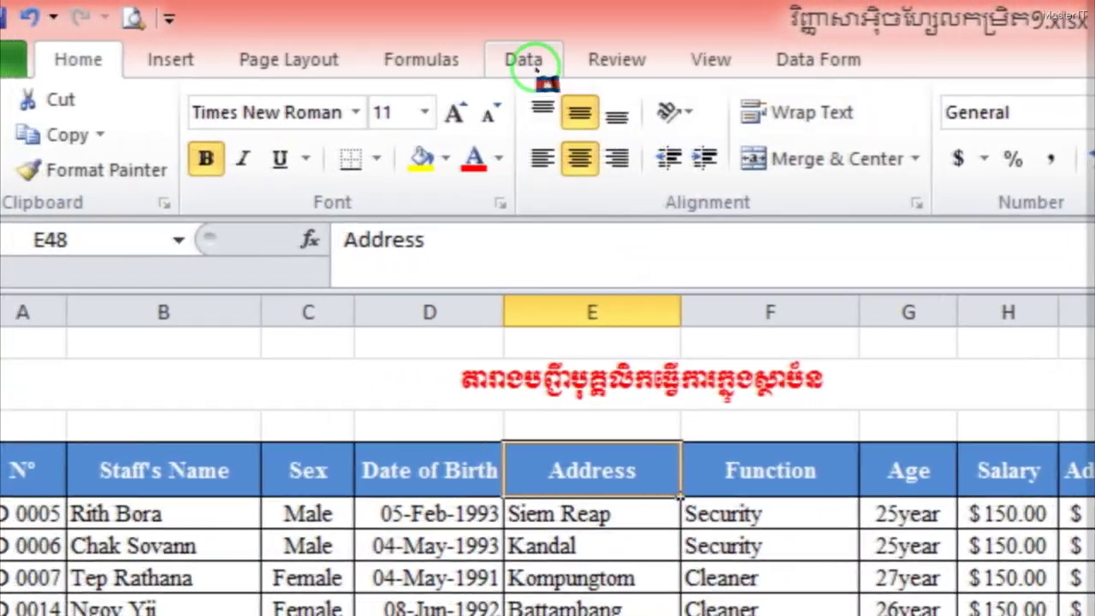
left_click(539, 60)
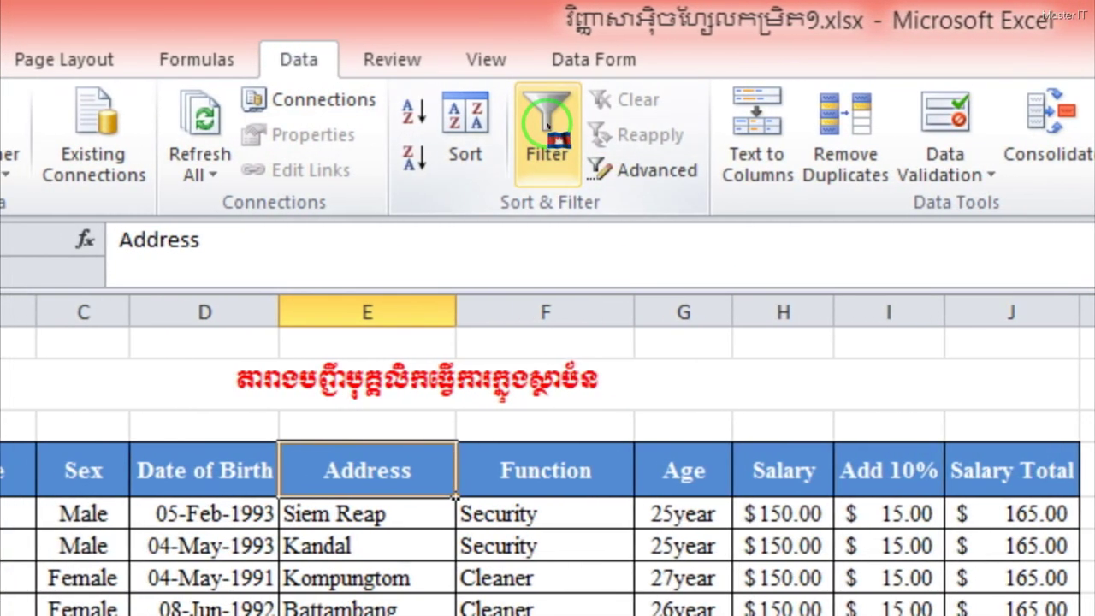
left_click(486, 126)
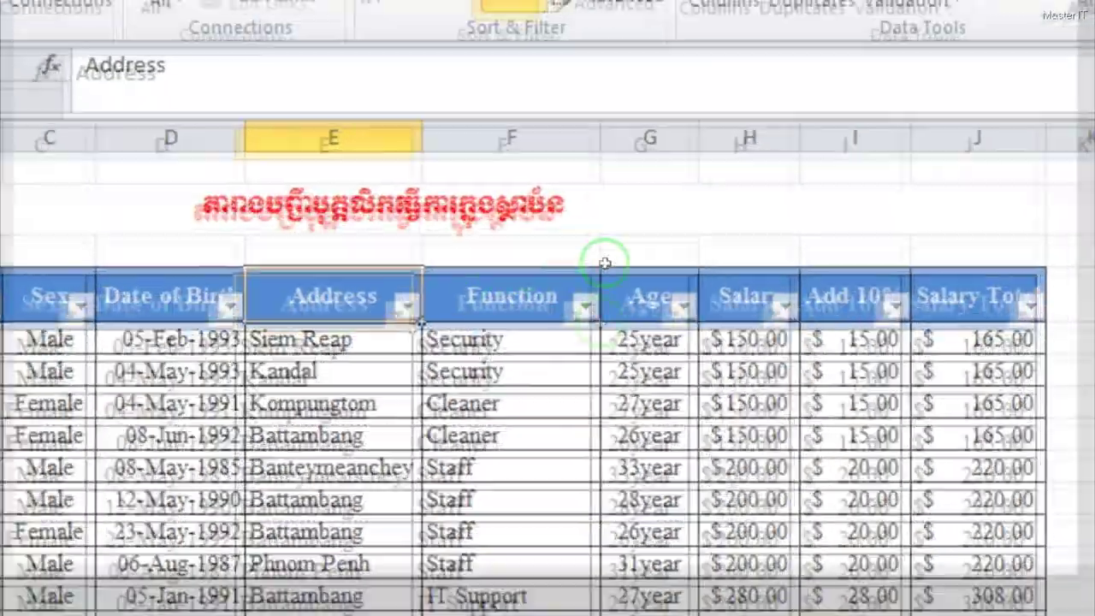
left_click(585, 306)
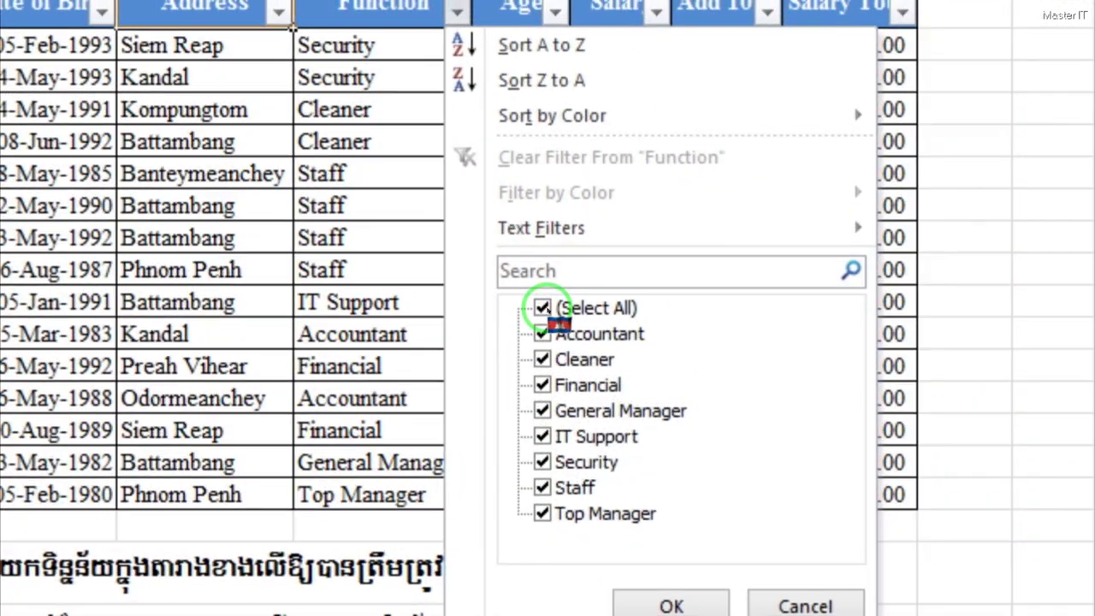
Filter Function to Security only, then select the header and the two Security rows.
left_click(542, 307)
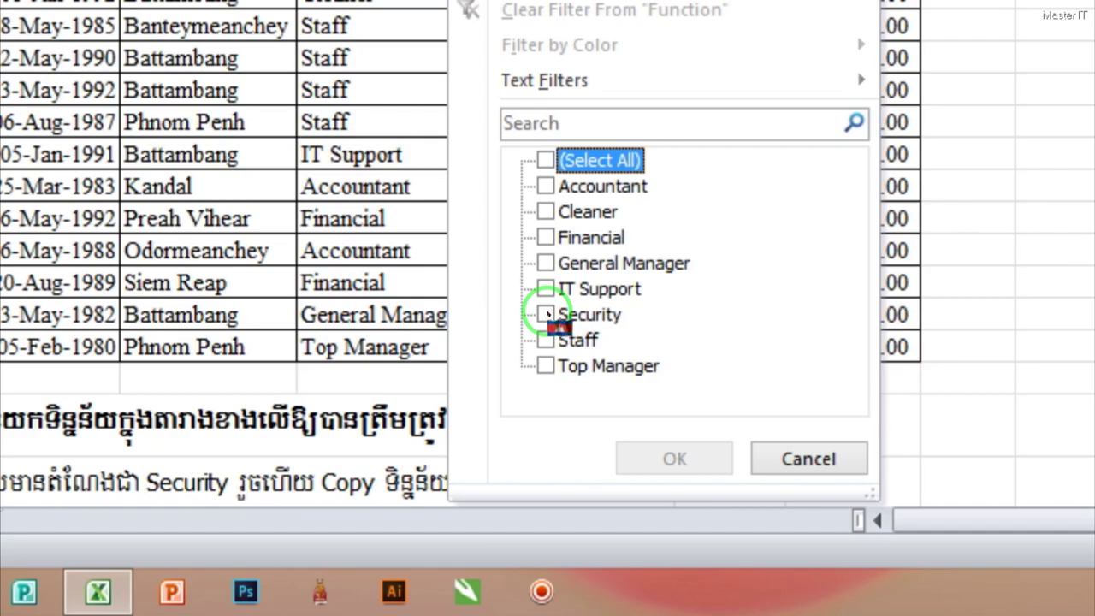
left_click(545, 315)
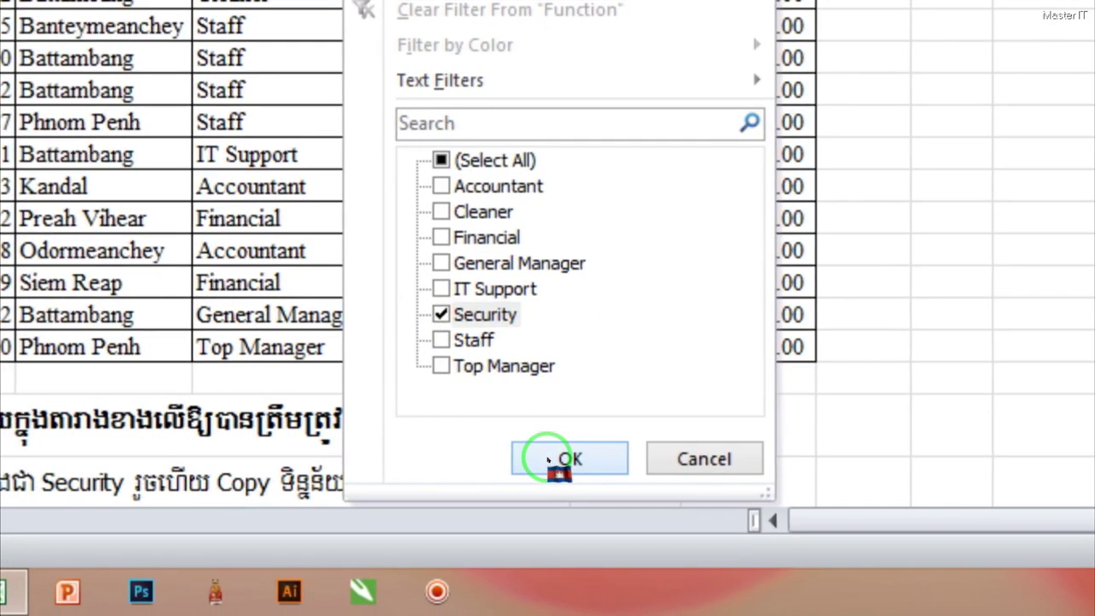
left_click(548, 460)
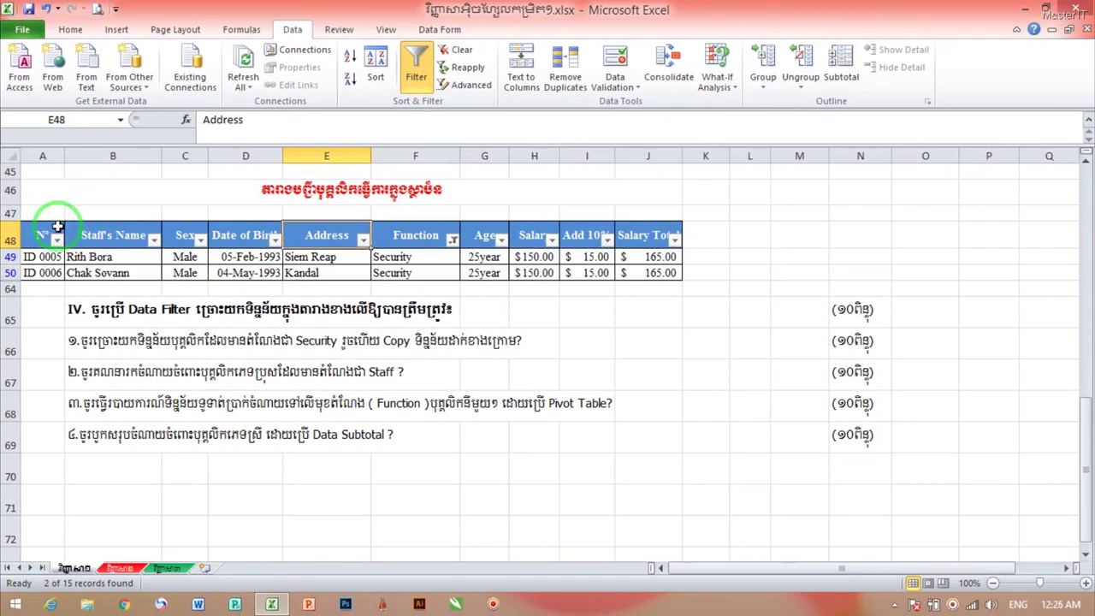
left_click_drag(39, 230, 635, 268)
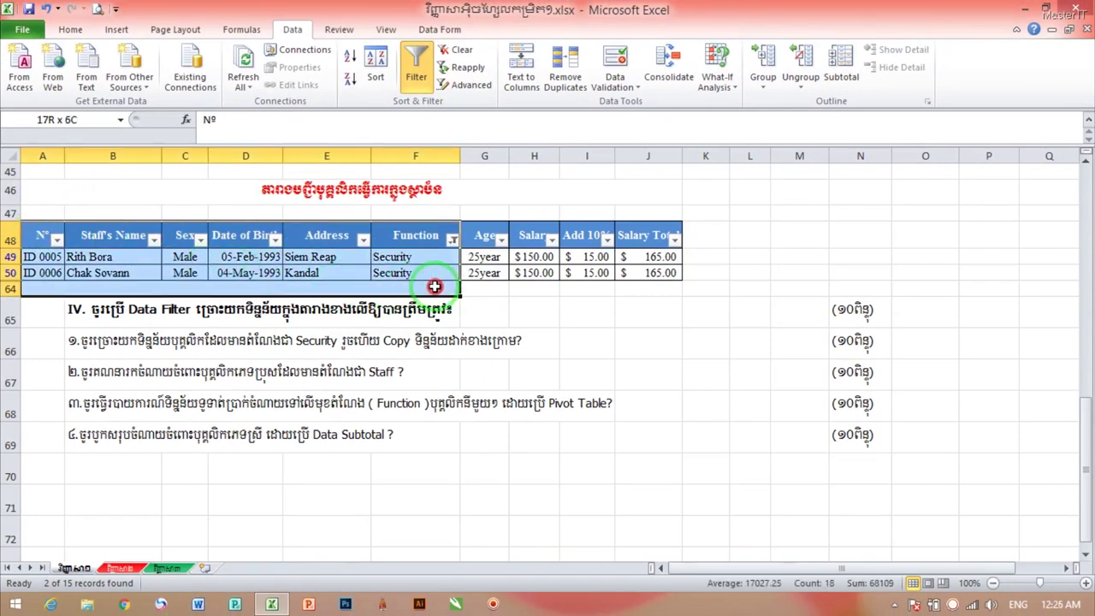
Copy the header and two Security rows and paste them at cell B71.
right_click(578, 264)
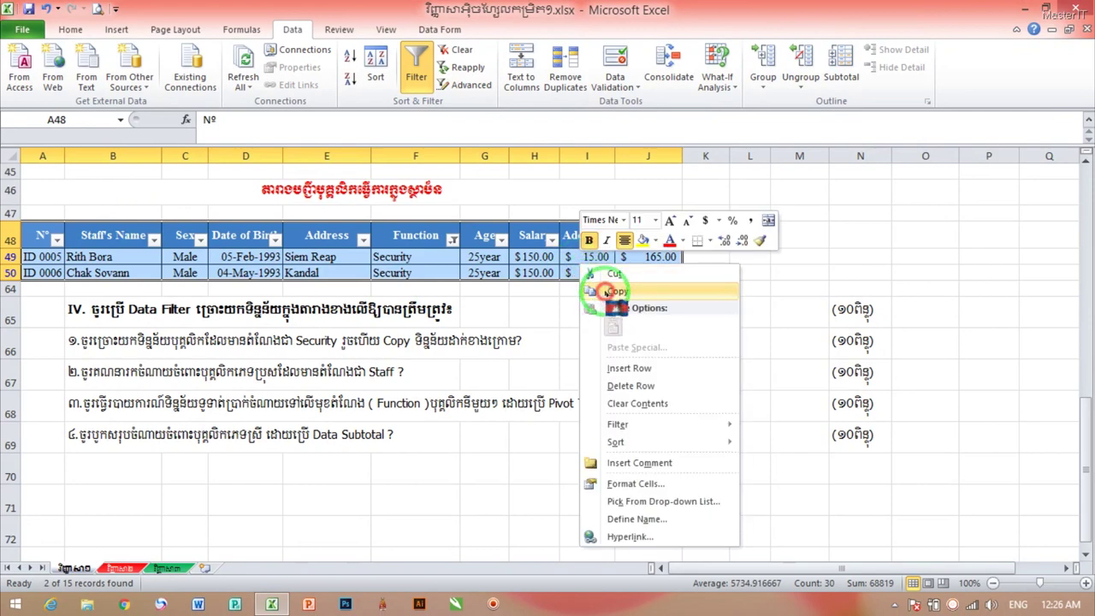
left_click(609, 291)
scroll(427, 441, "down", 2)
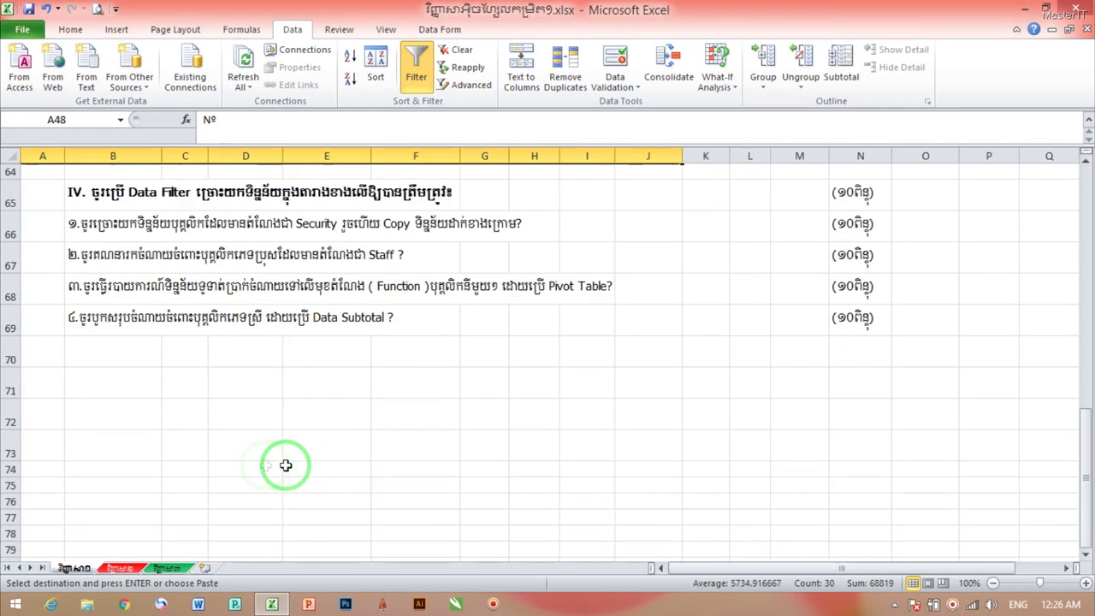
left_click(101, 387)
right_click(99, 386)
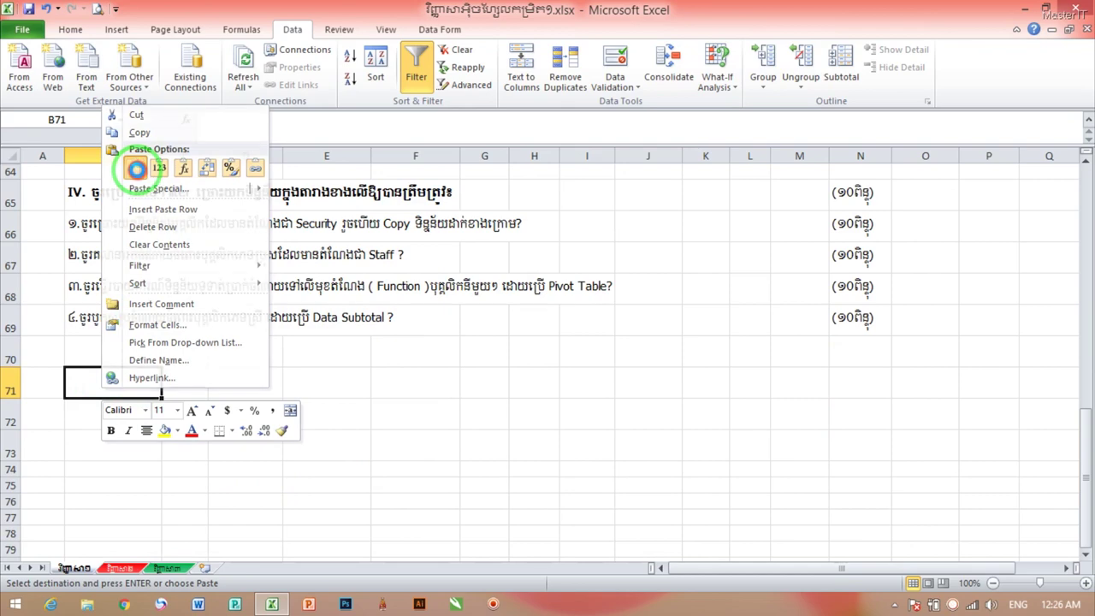
left_click(136, 169)
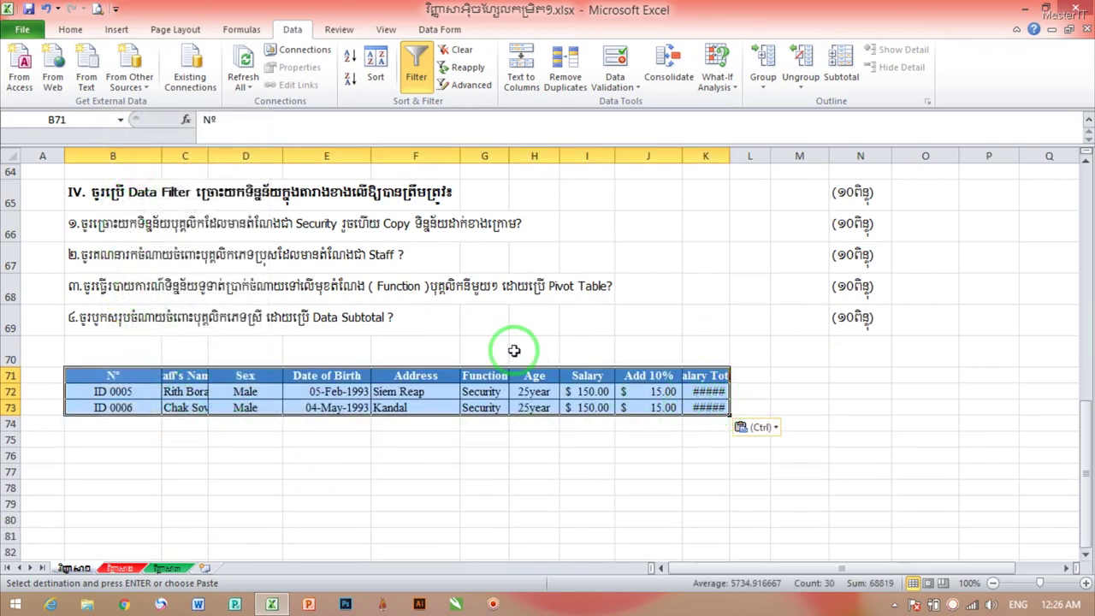
Widen columns K and C so Salary Total and Staff's Name show fully.
left_click_drag(727, 157, 749, 157)
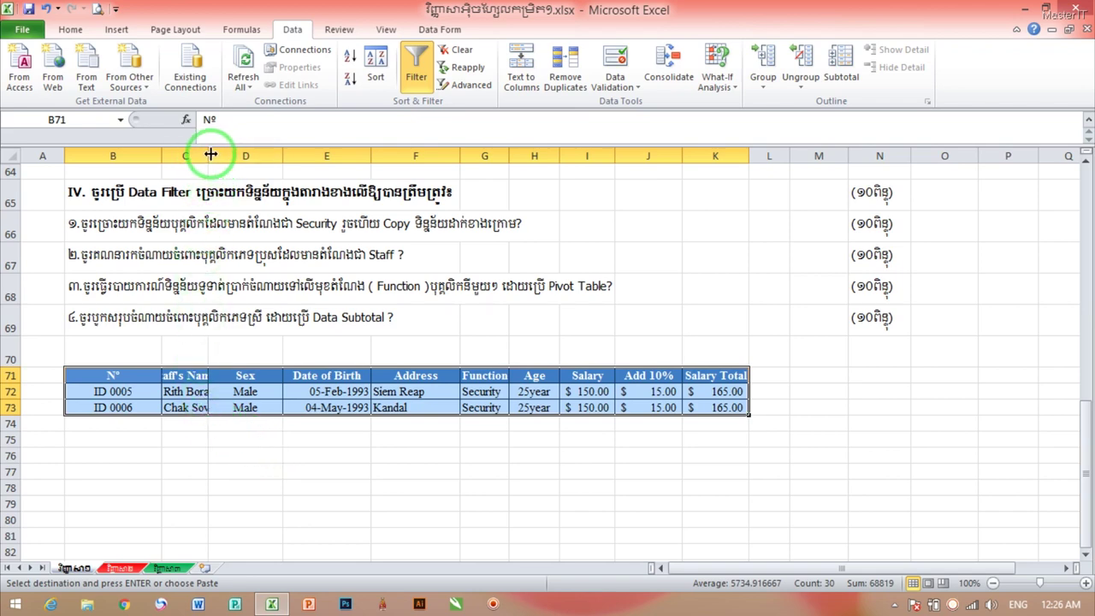
left_click_drag(211, 154, 230, 154)
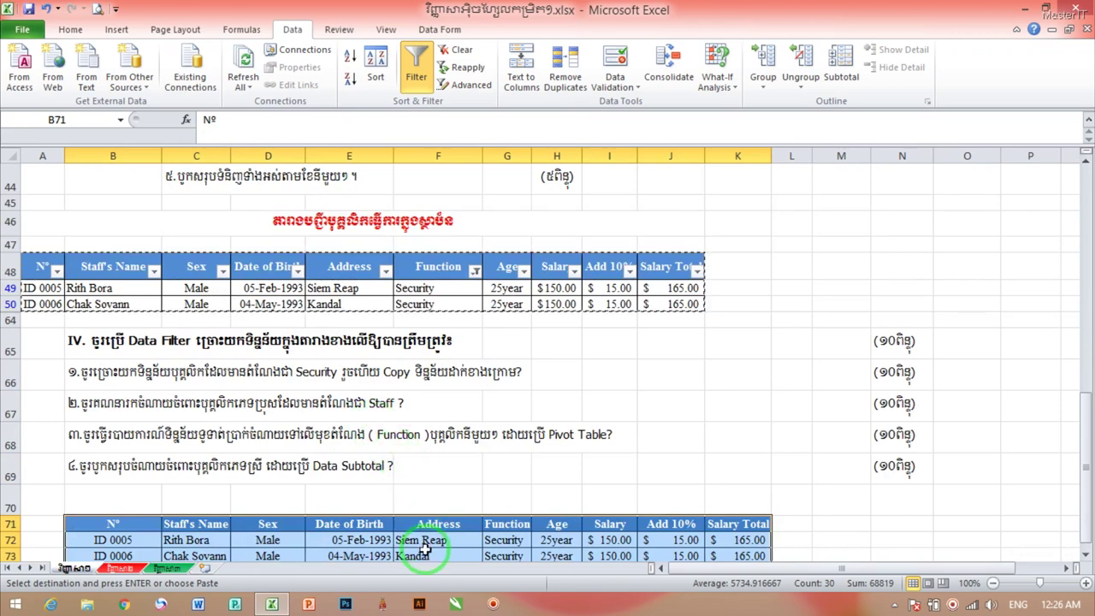
scroll(424, 547, "up", 1)
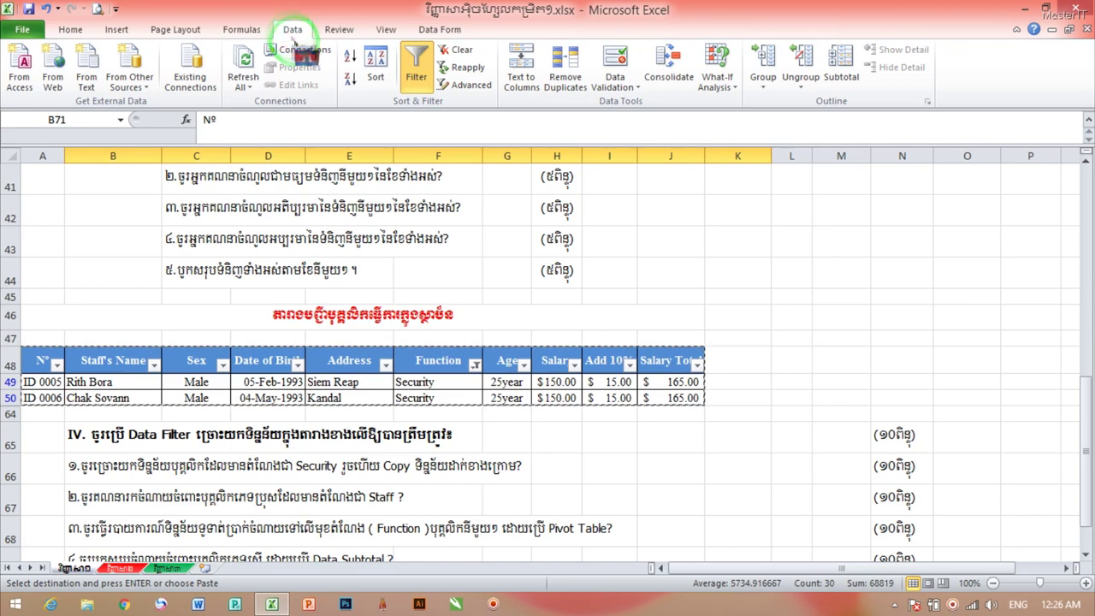
Remove the AutoFilter so all 15 staff records show, then move to row 67.
left_click(417, 76)
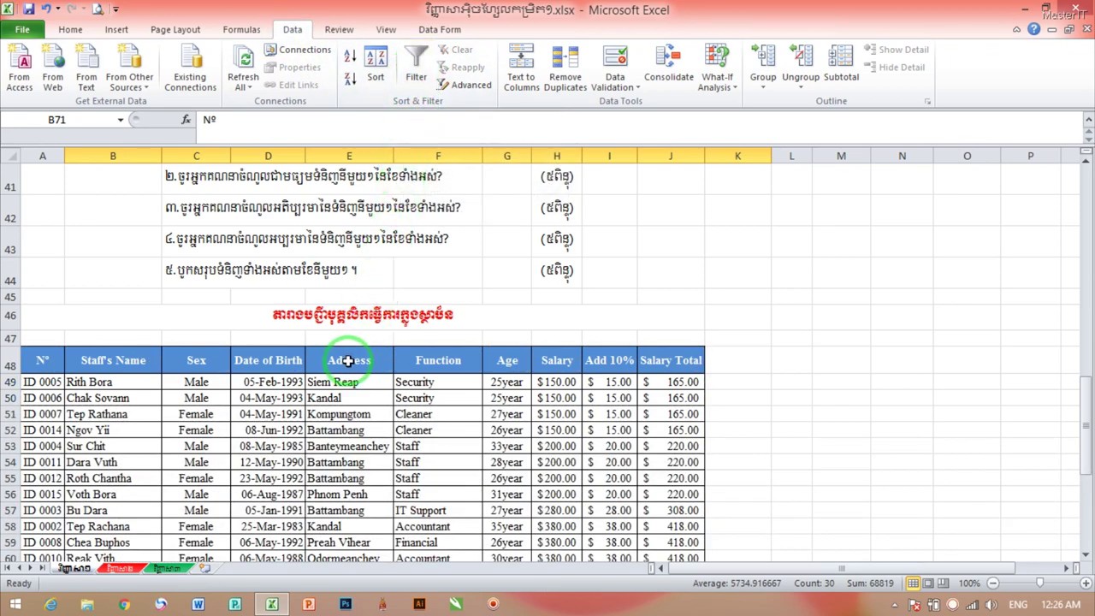
scroll(348, 360, "down", 2)
scroll(348, 360, "down", 1)
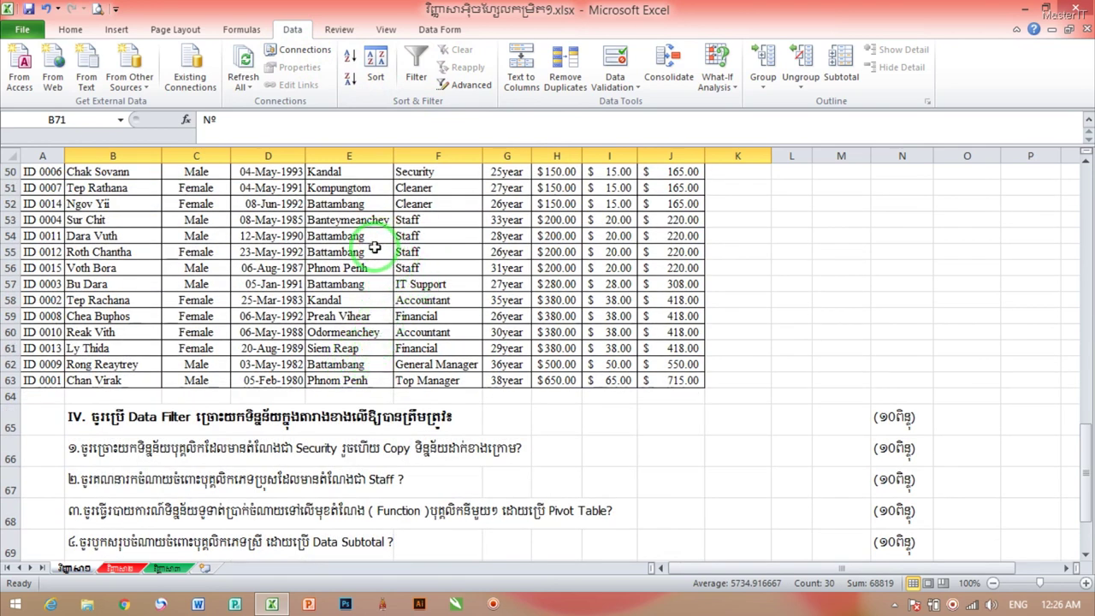
scroll(422, 249, "up", 1)
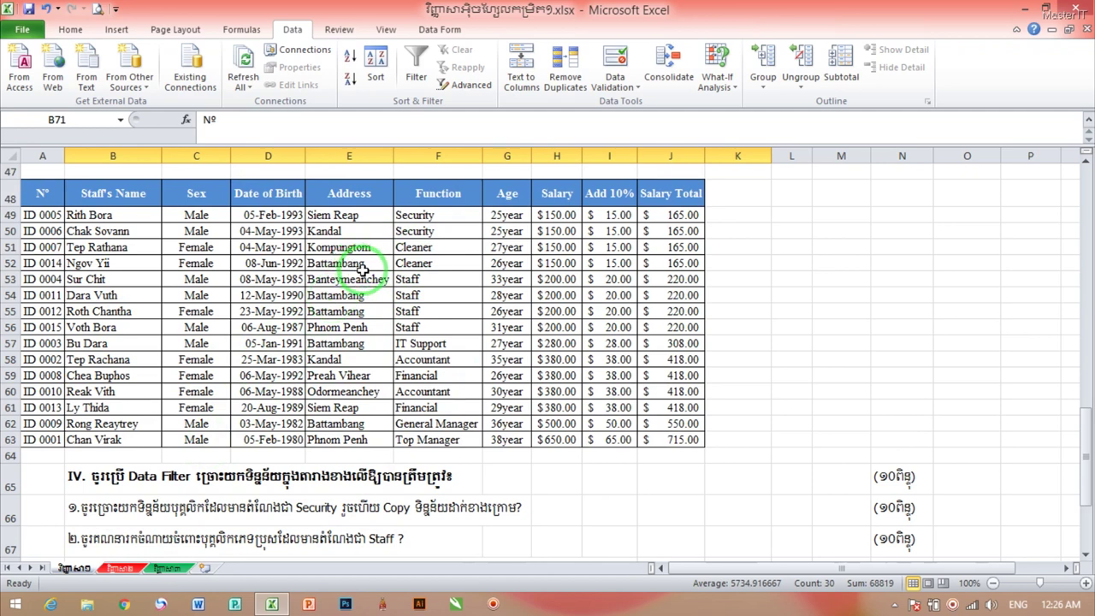
scroll(363, 271, "down", 1)
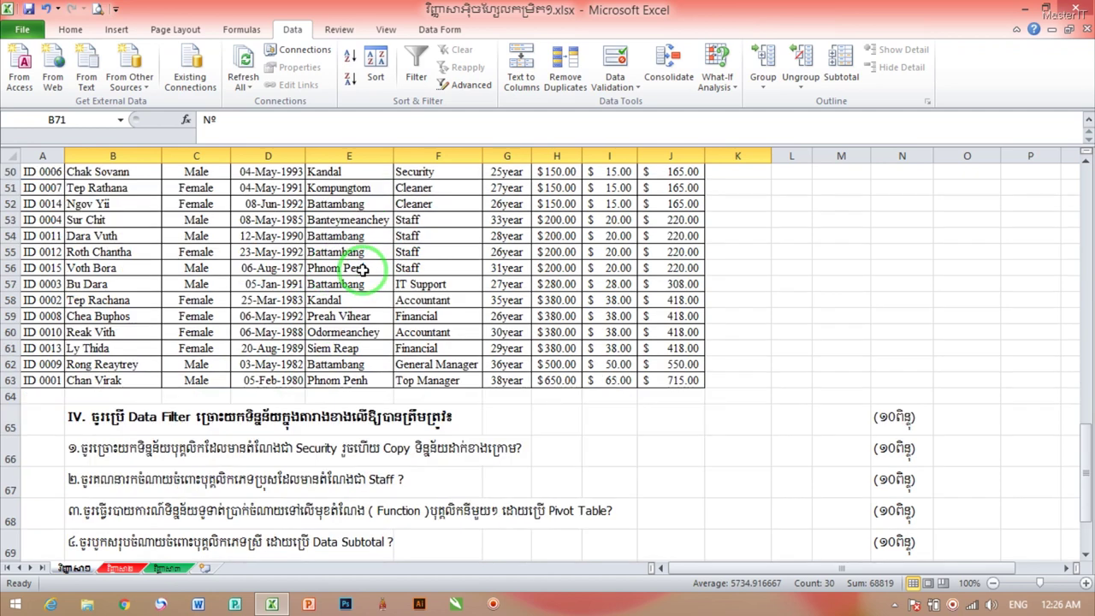
scroll(362, 251, "down", 1)
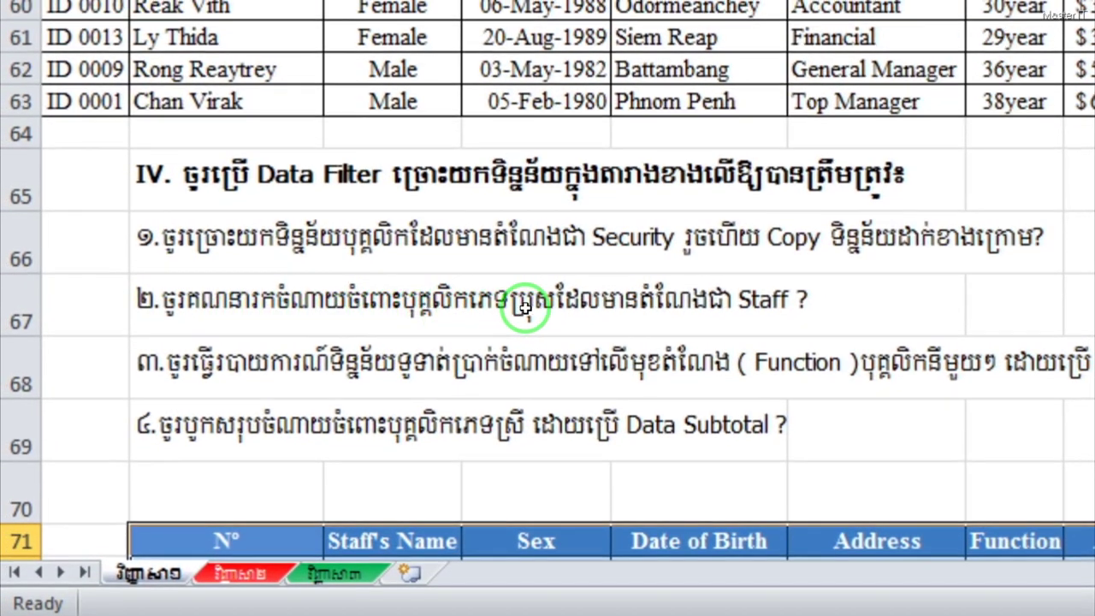
left_click(523, 305)
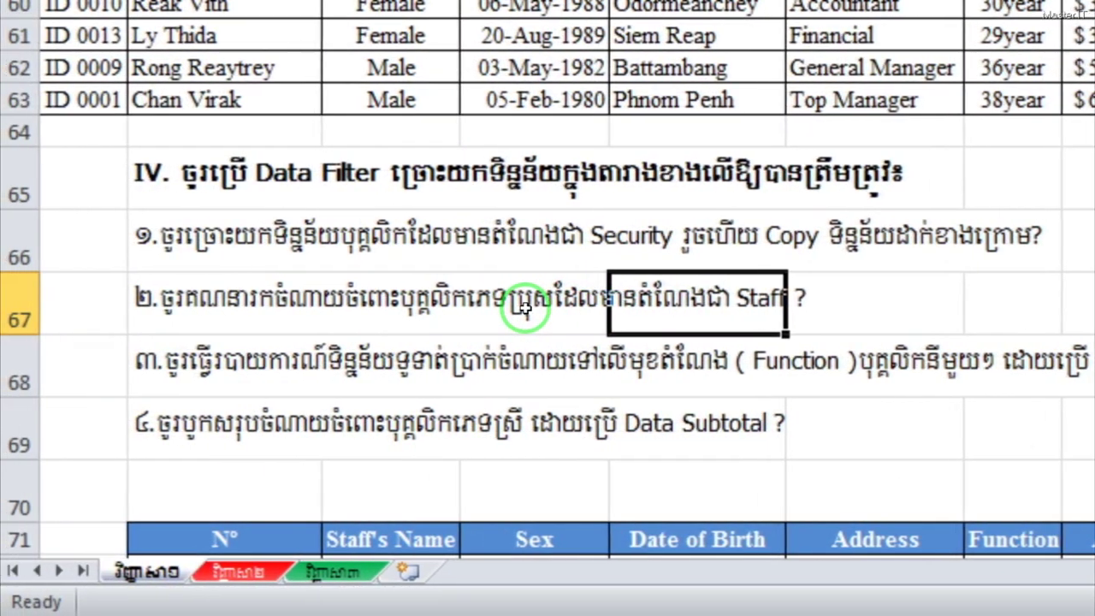
left_click(399, 310)
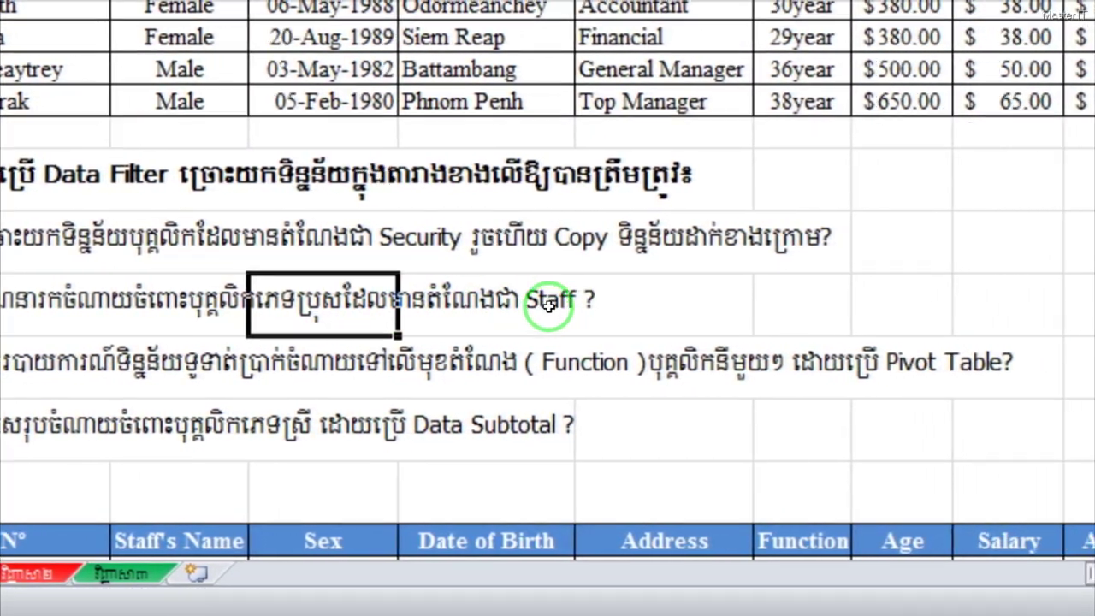
left_click(546, 308)
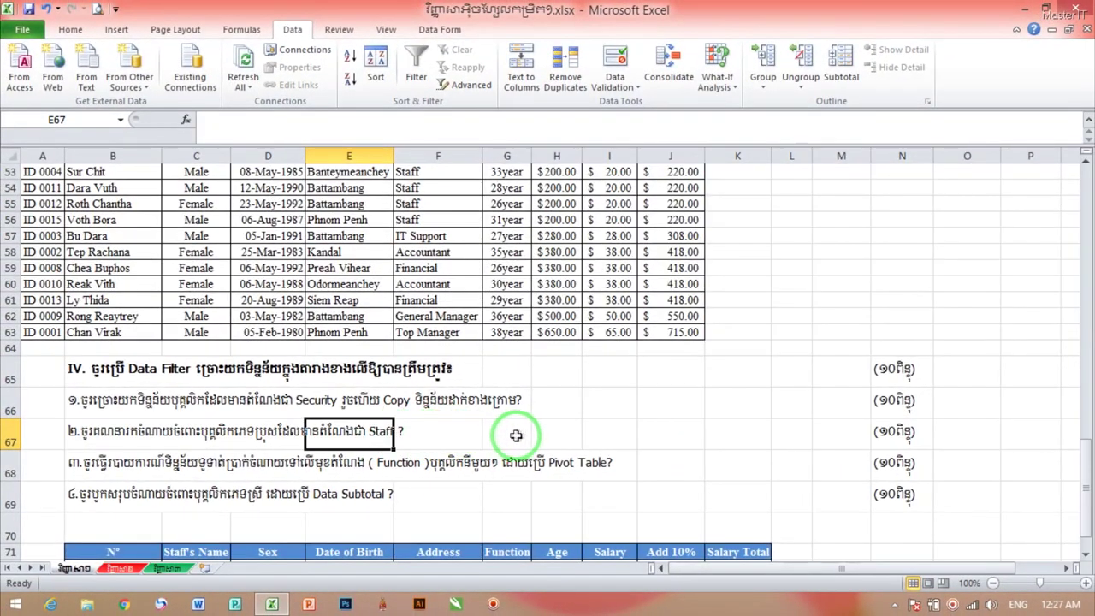
Start a SUMIFS formula in H67 with Salary Total J49:J63 as the sum range.
left_click(540, 433)
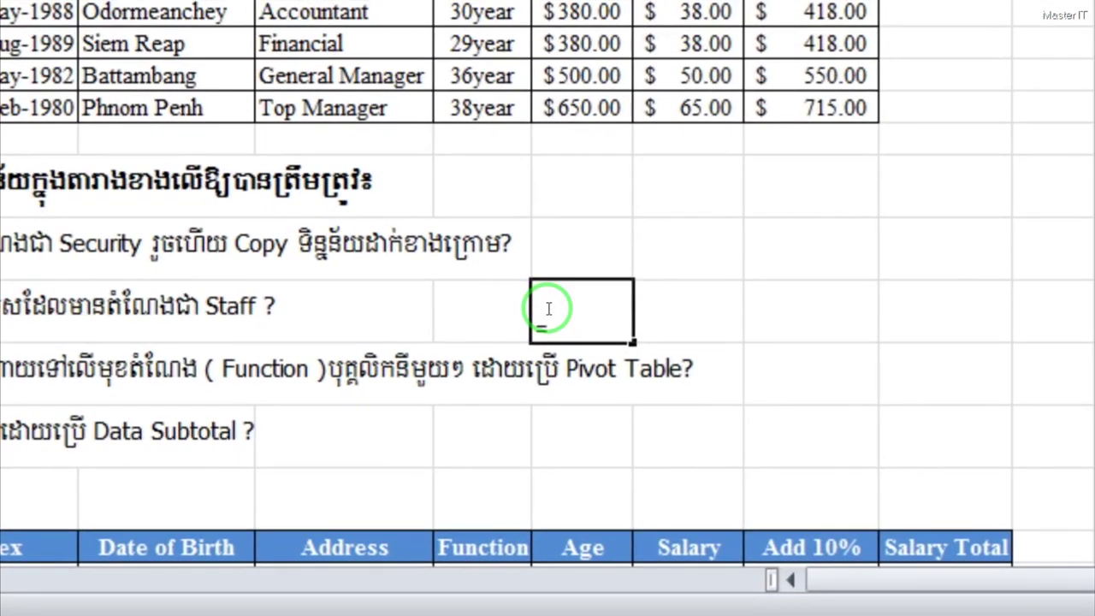
type("sum")
key("Down")
key("Down")
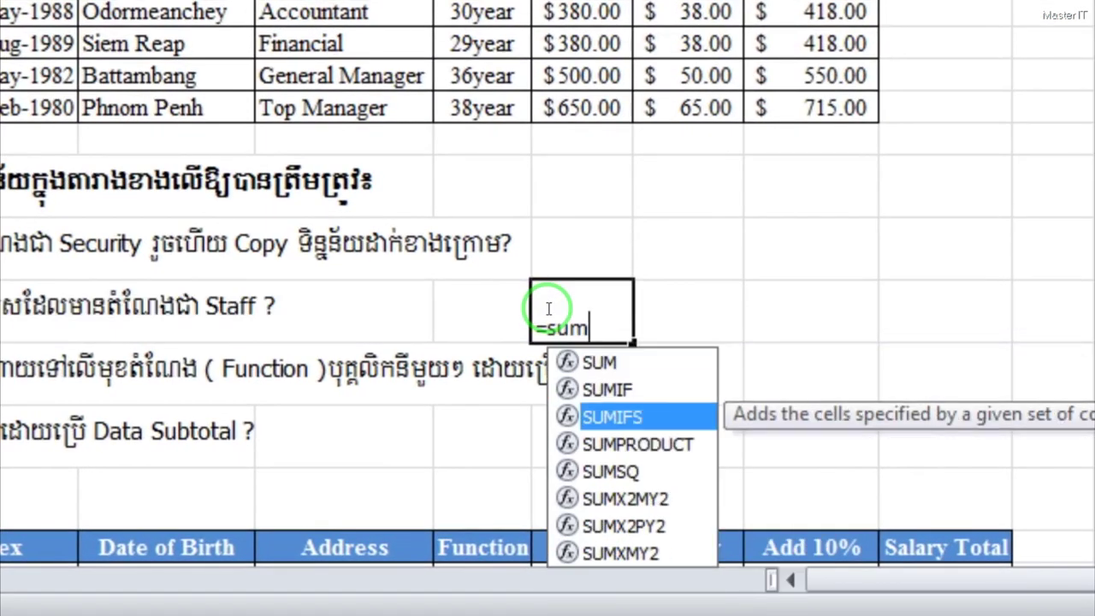
key("Tab")
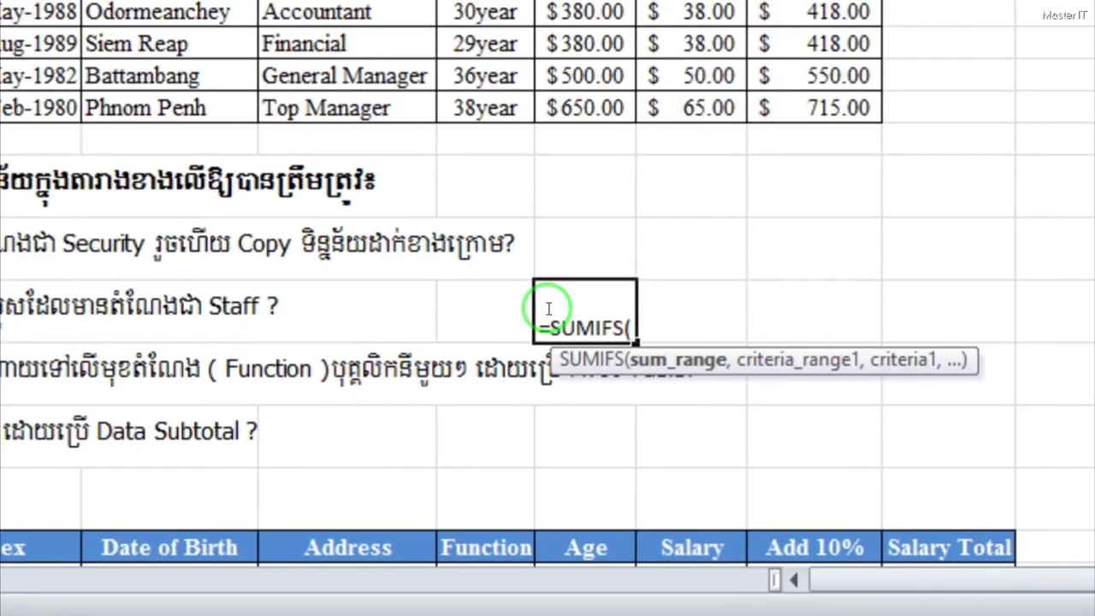
scroll(548, 316, "up", 3)
scroll(548, 316, "up", 3)
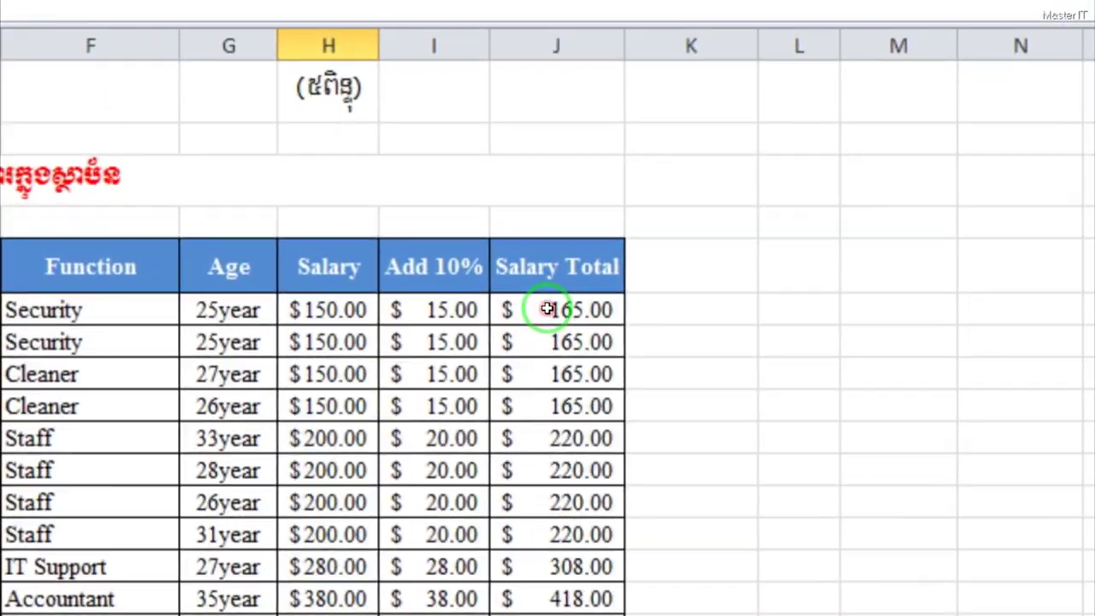
left_click_drag(548, 308, 548, 395)
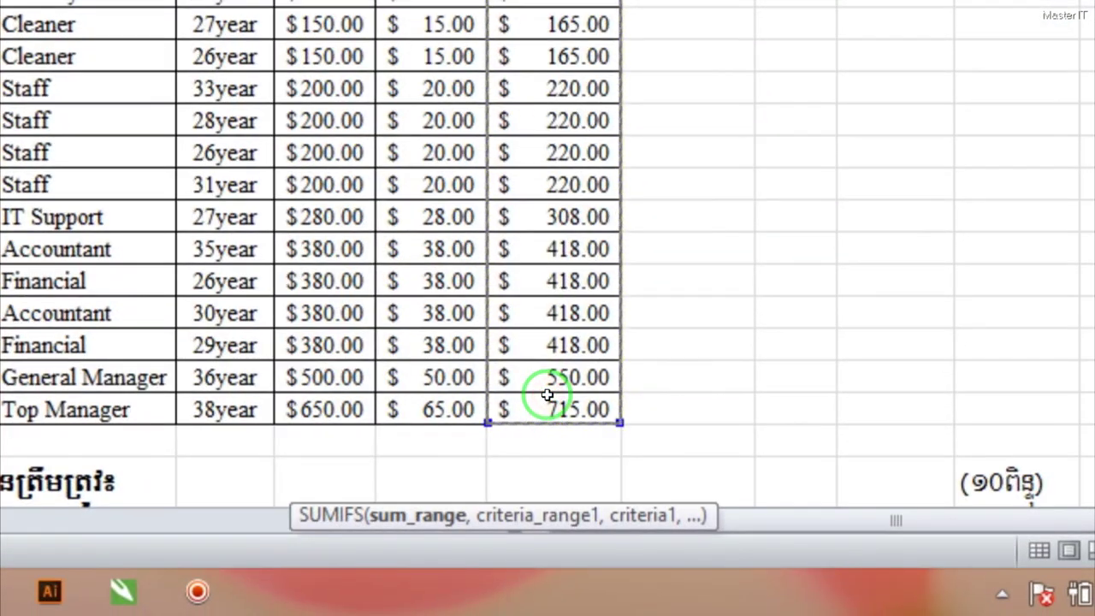
type(",")
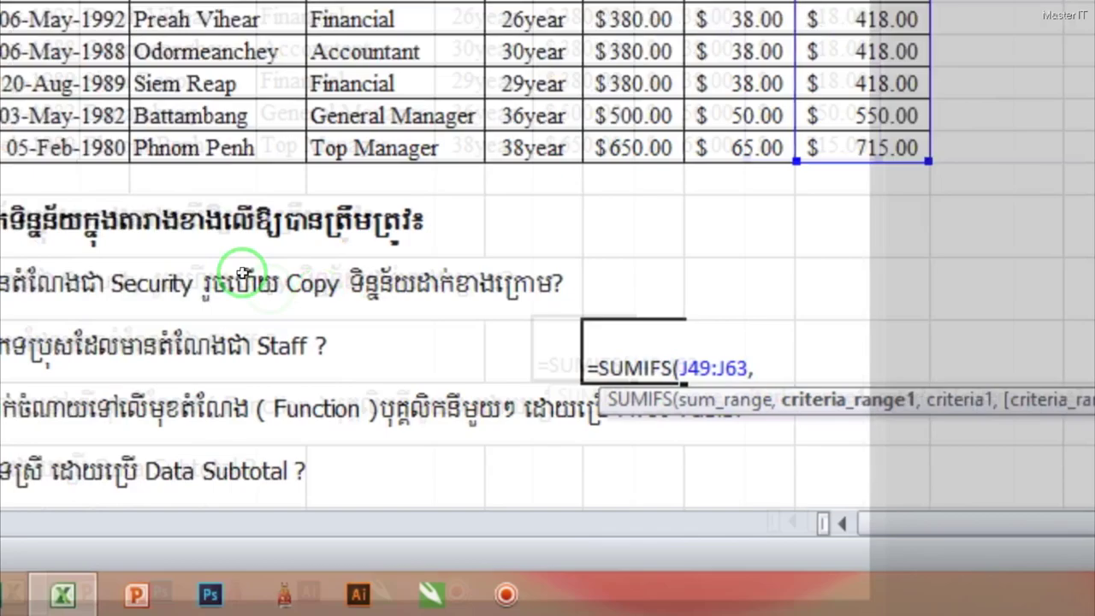
Add the Sex condition: criteria range C49:C63 with criterion cell C62.
scroll(378, 225, "up", 3)
scroll(368, 282, "up", 4)
left_click_drag(391, 500, 404, 528)
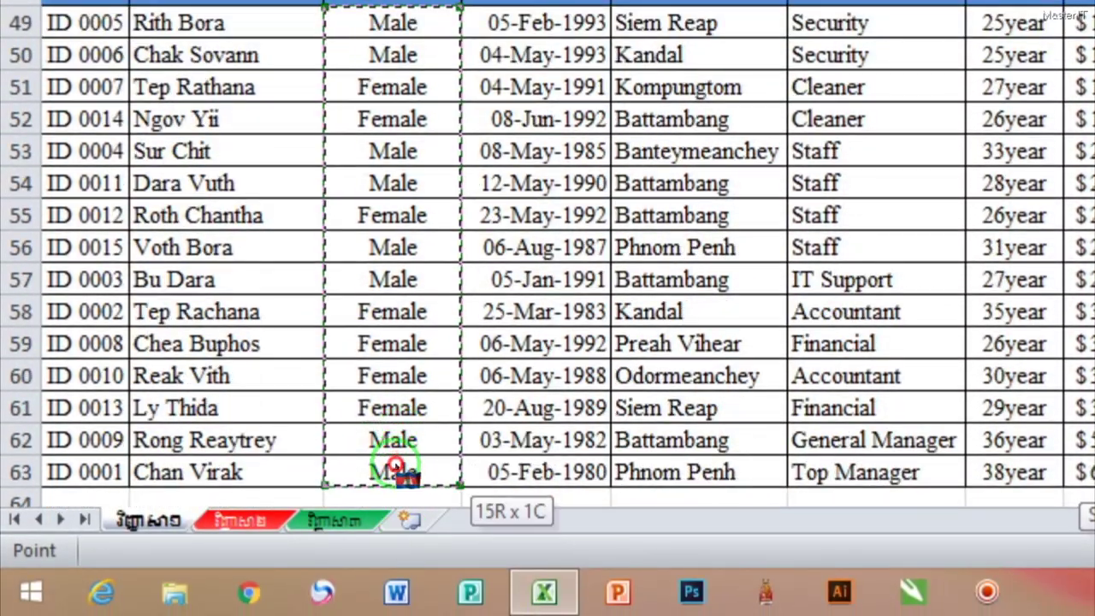
left_click_drag(403, 528, 395, 466)
type(",")
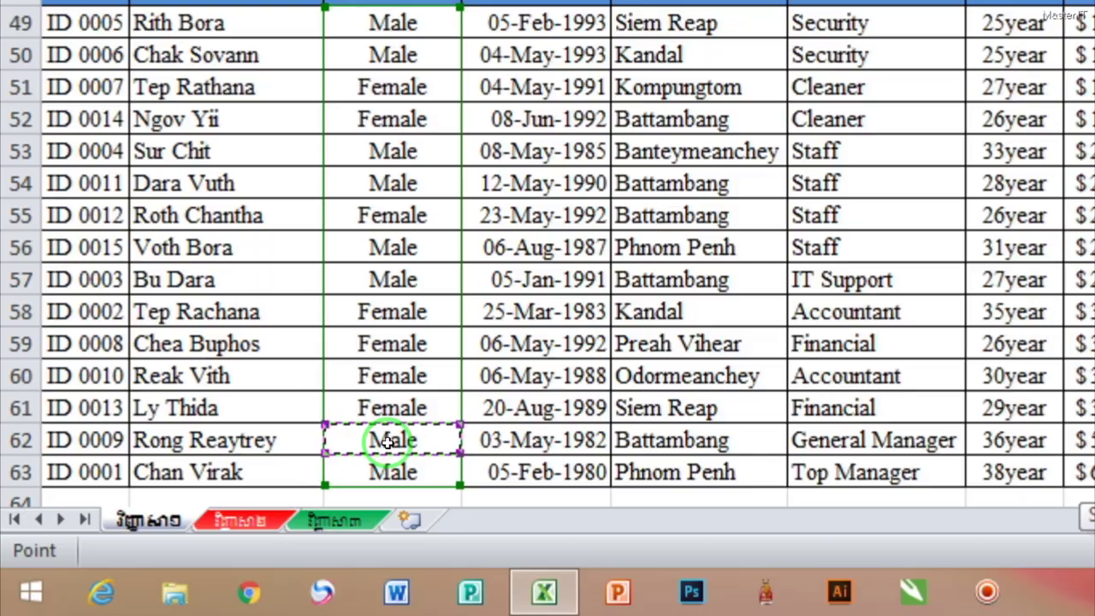
Add the Function condition F49:F63 equal to F55 (Staff) and commit, giving 660.
scroll(409, 436, "down", 4)
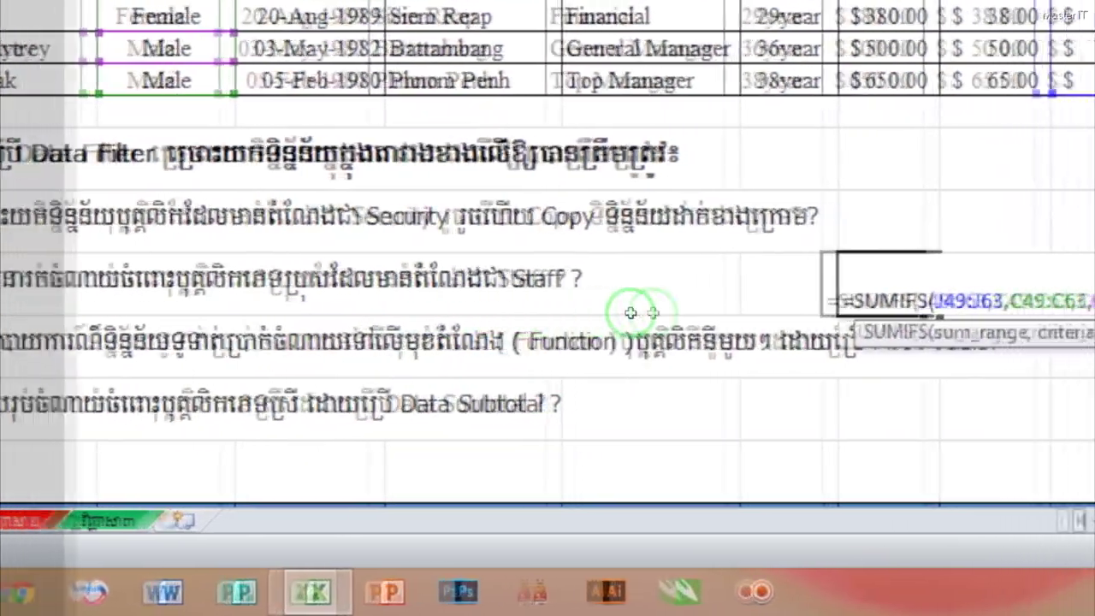
scroll(549, 293, "up", 5)
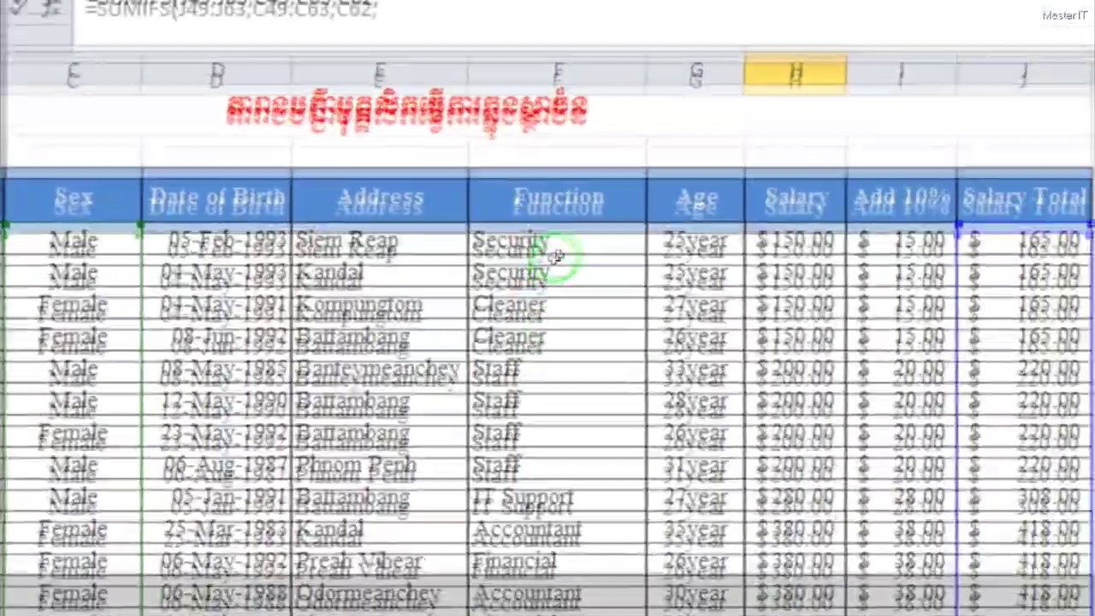
left_click_drag(556, 162, 549, 342)
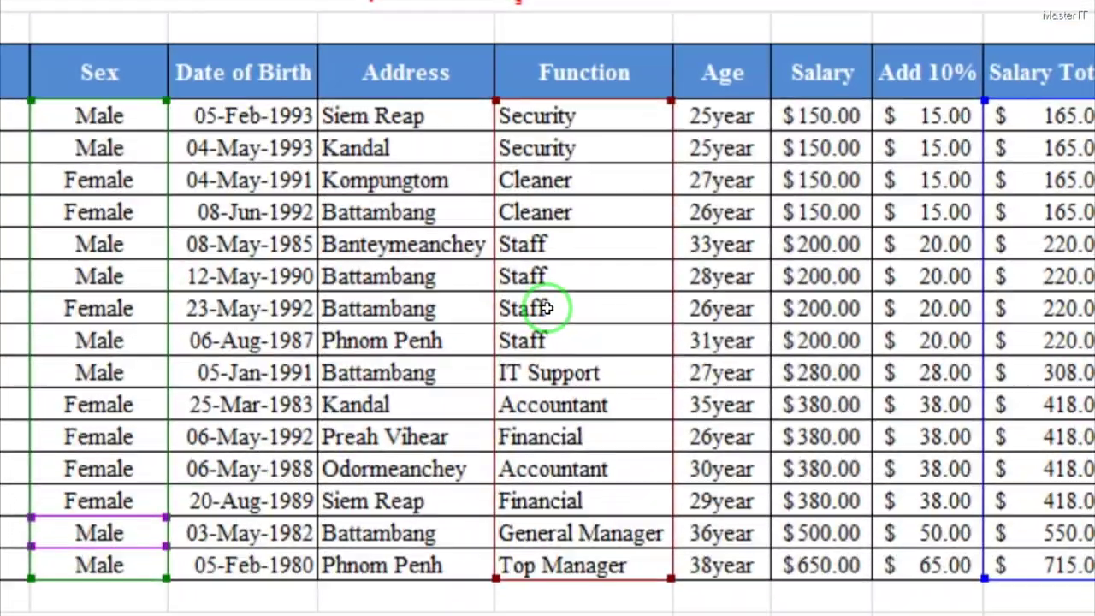
left_click(547, 308)
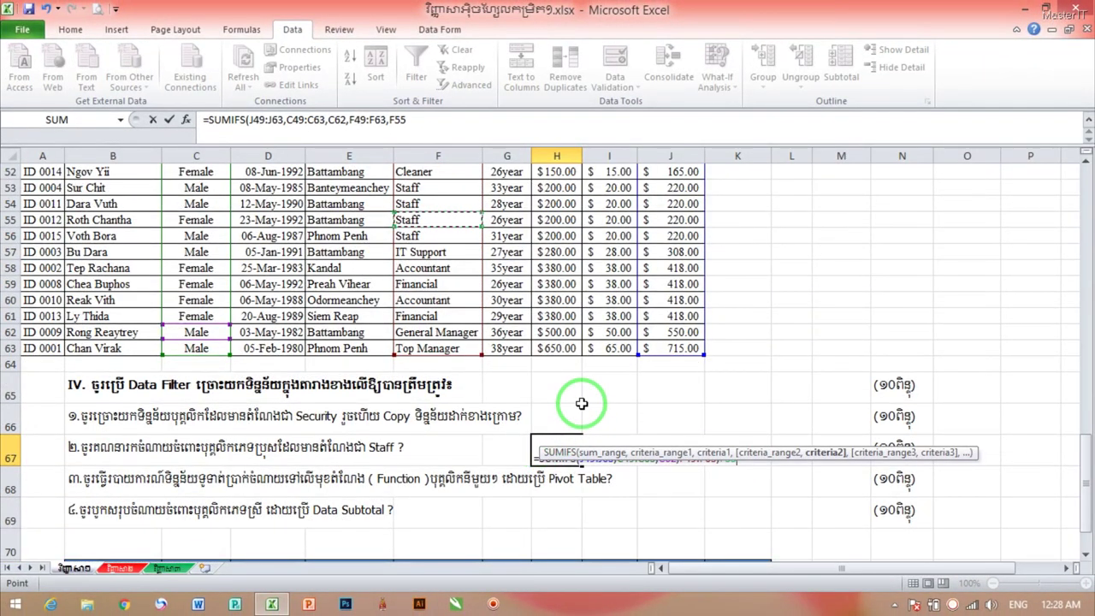
type(")")
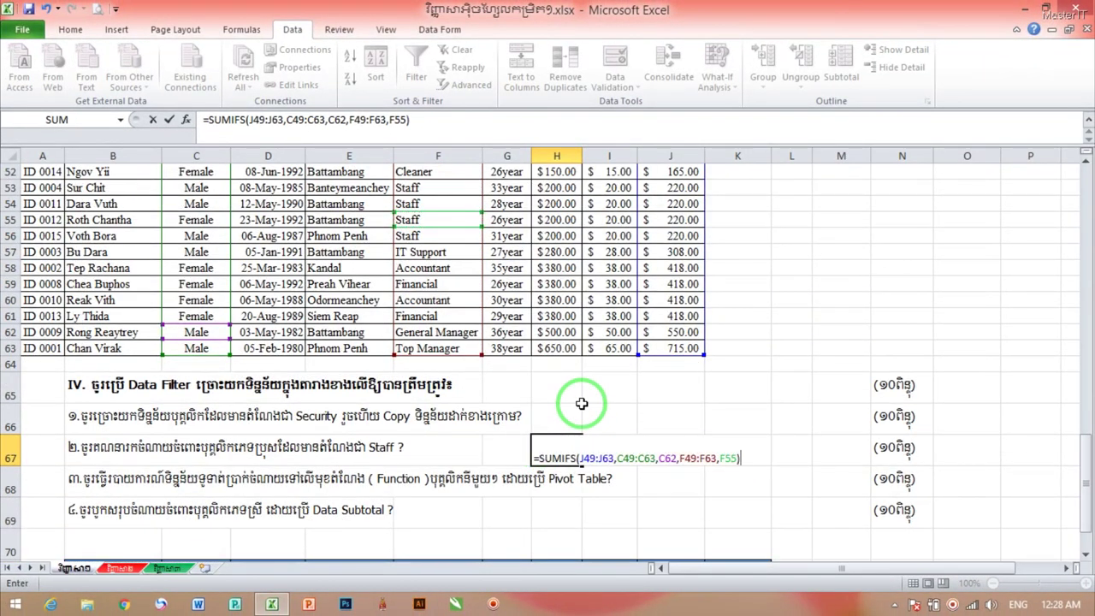
key("Return")
left_click(561, 446)
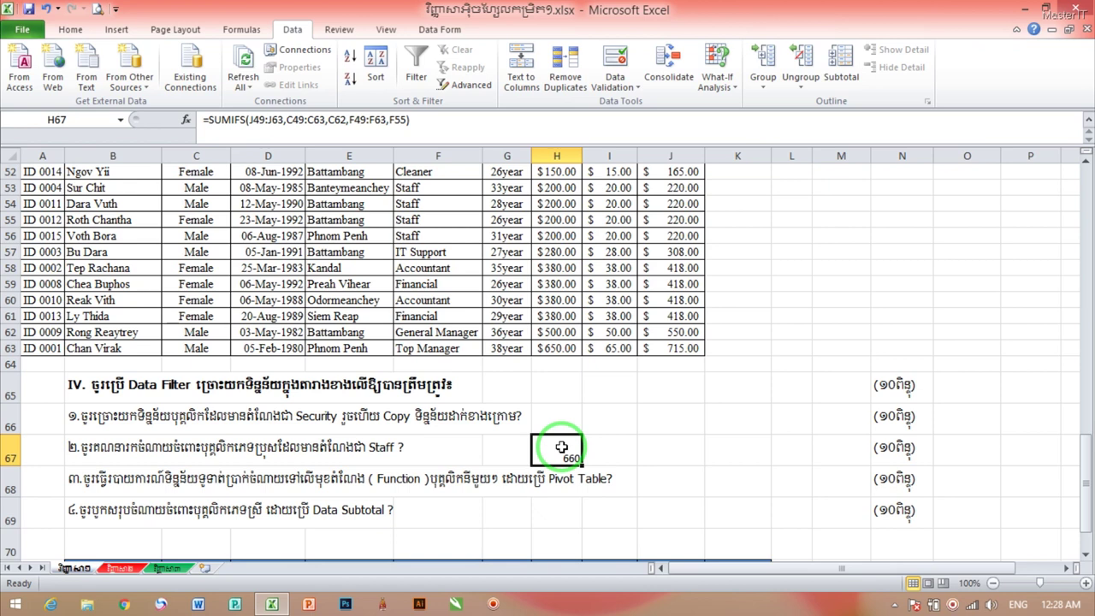
scroll(348, 465, "down", 1)
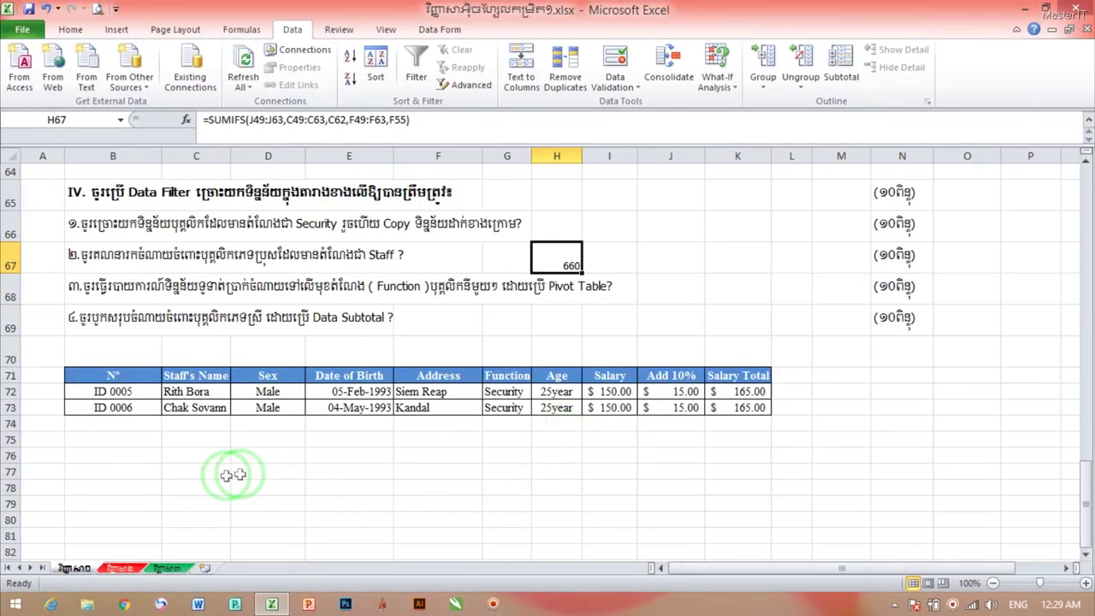
Start a PivotTable from the staff range A48:J63, placed at cell E77 on this sheet.
left_click(148, 469)
left_click(350, 470)
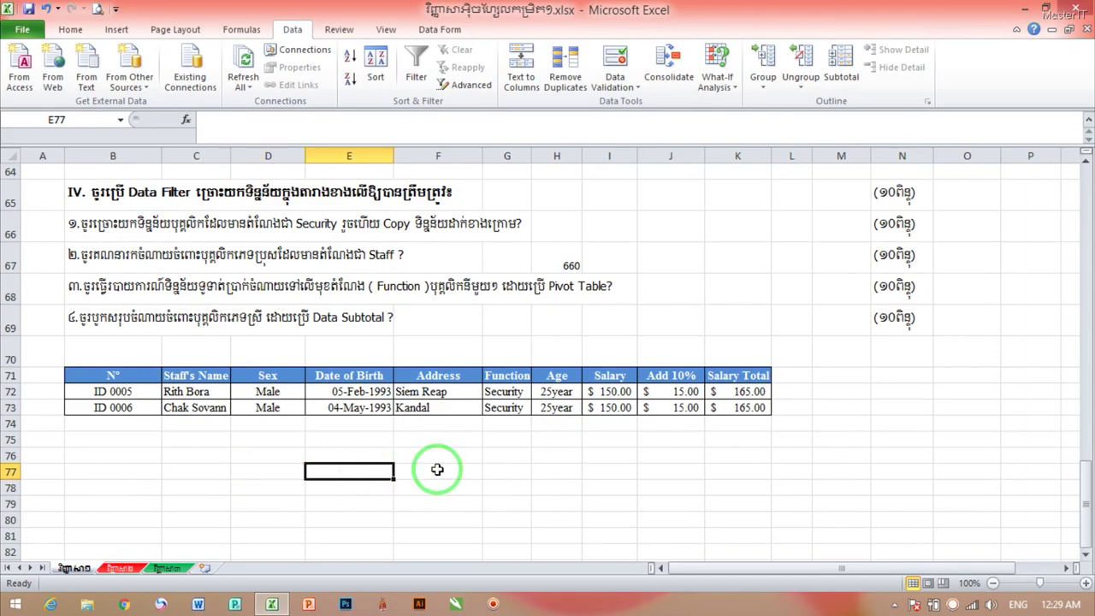
left_click(342, 469)
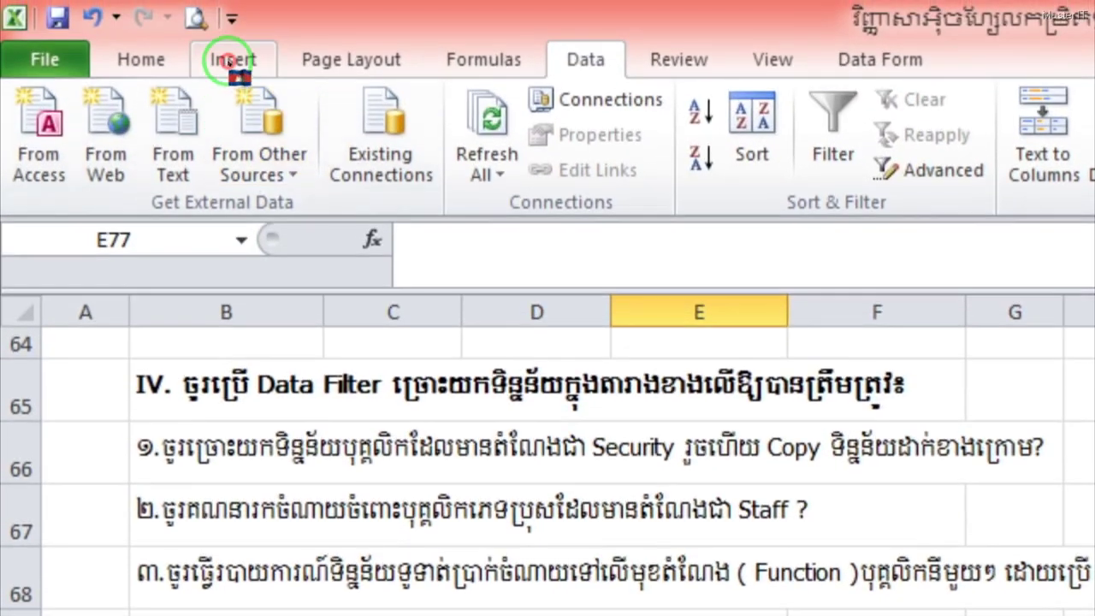
left_click(231, 55)
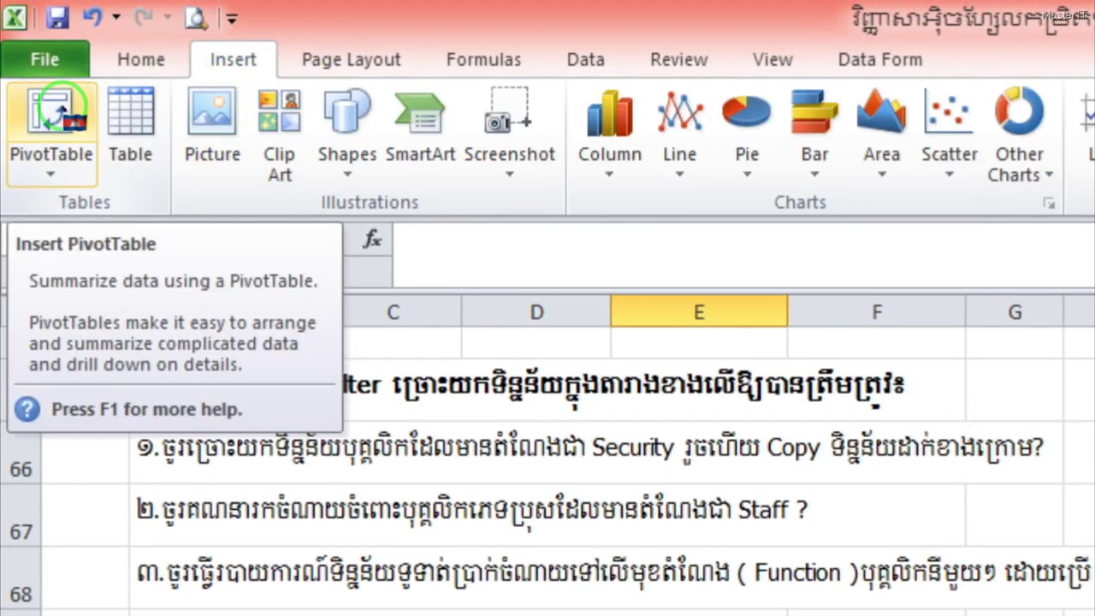
left_click(62, 104)
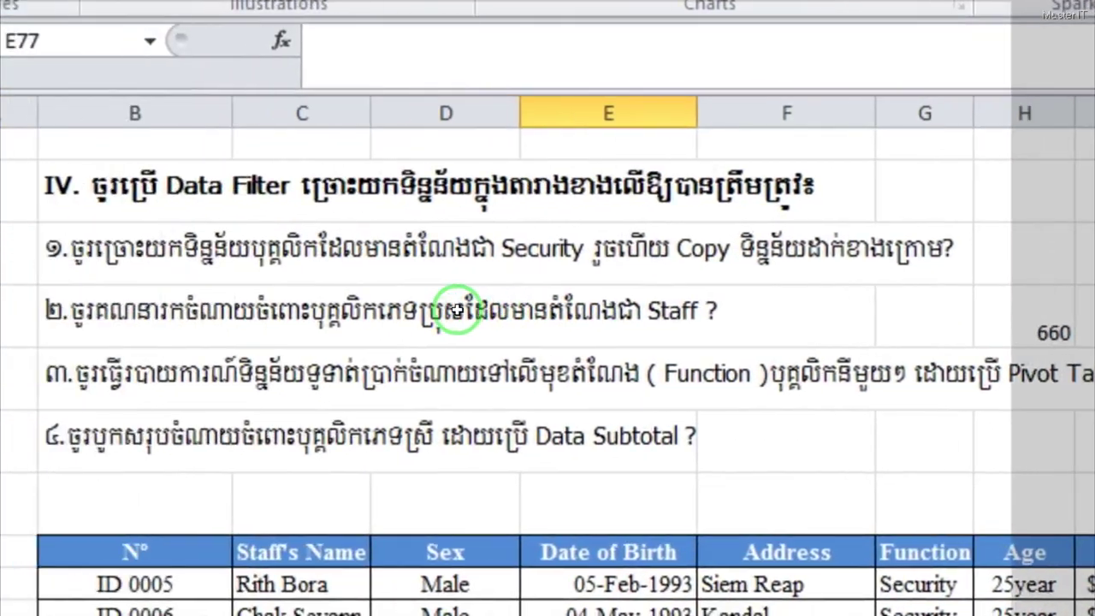
scroll(494, 309, "up", 3)
scroll(494, 310, "up", 2)
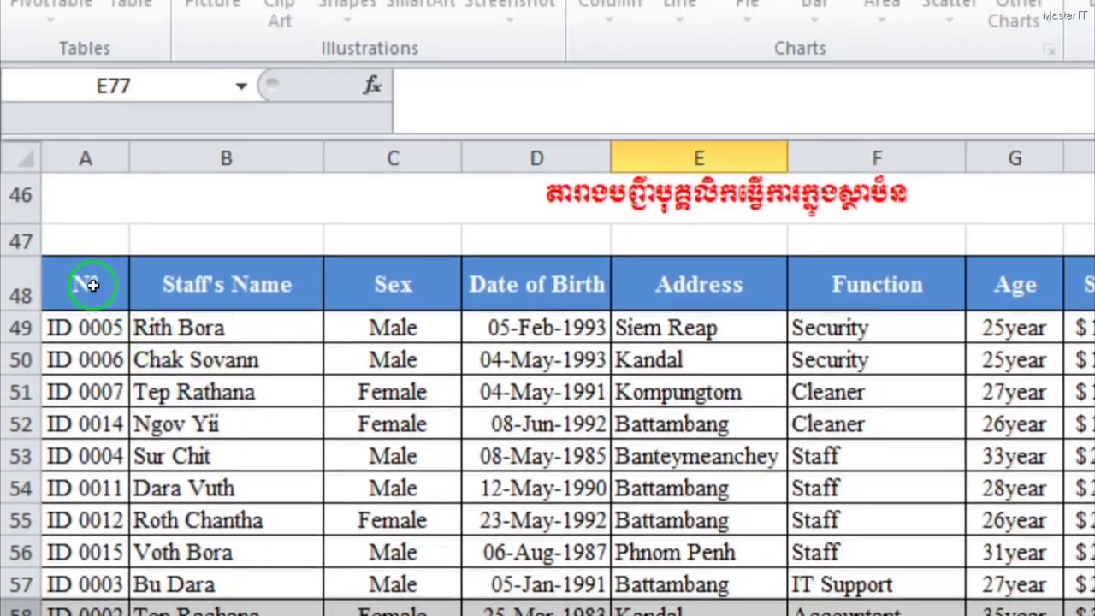
mouse_move(85, 281)
left_mouse_down()
mouse_move(426, 391)
mouse_move(543, 307)
left_mouse_up()
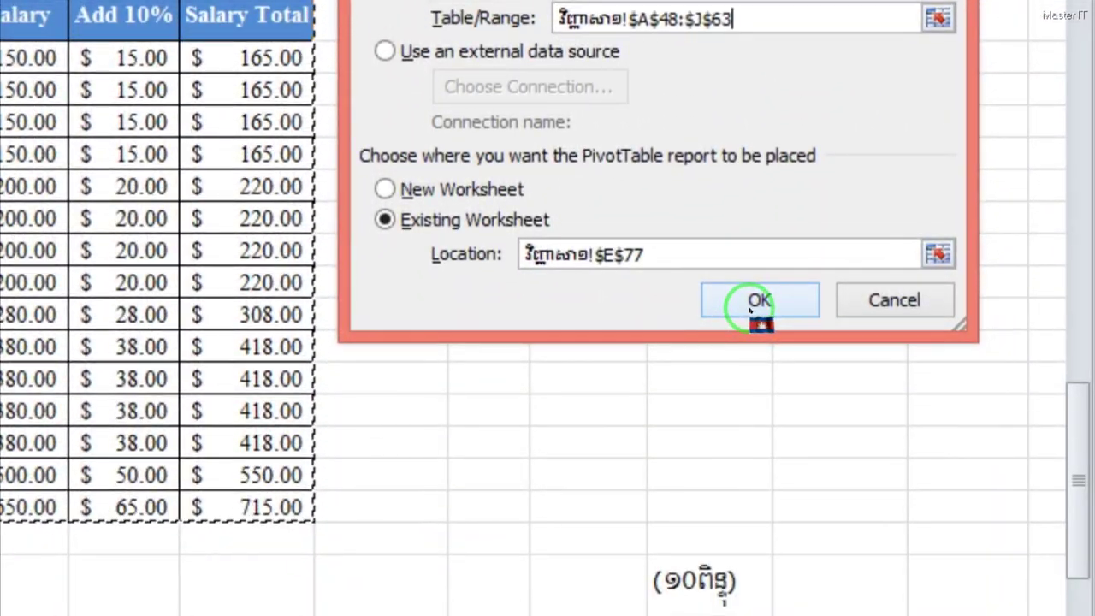
left_click(751, 312)
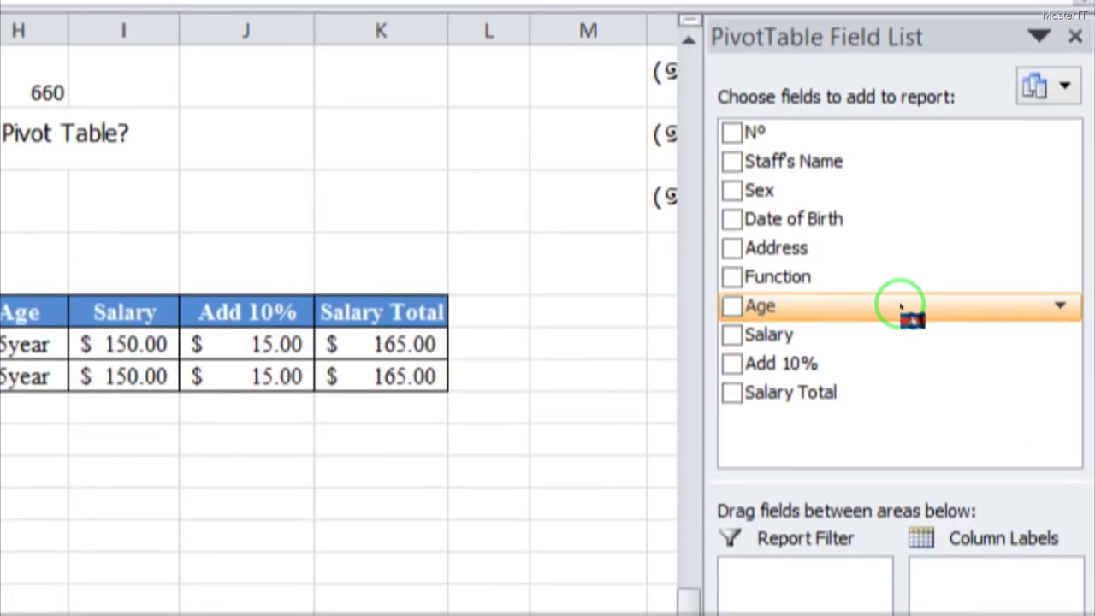
Add Function as the PivotTable's row field and Nº as its value field.
scroll(899, 309, "down", 1)
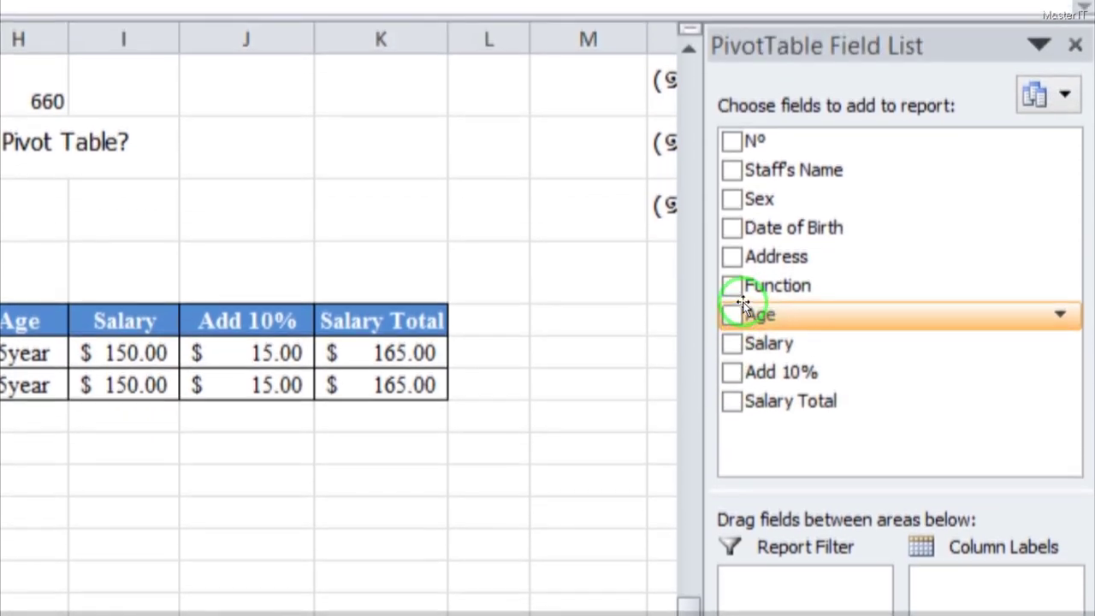
left_click_drag(737, 306, 737, 312)
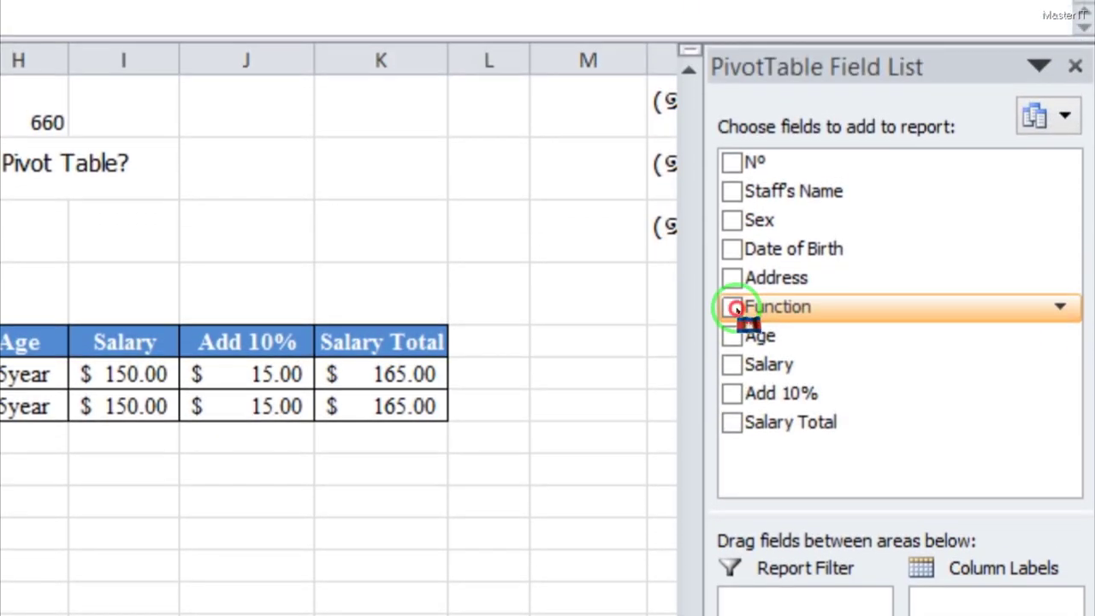
left_click(734, 308)
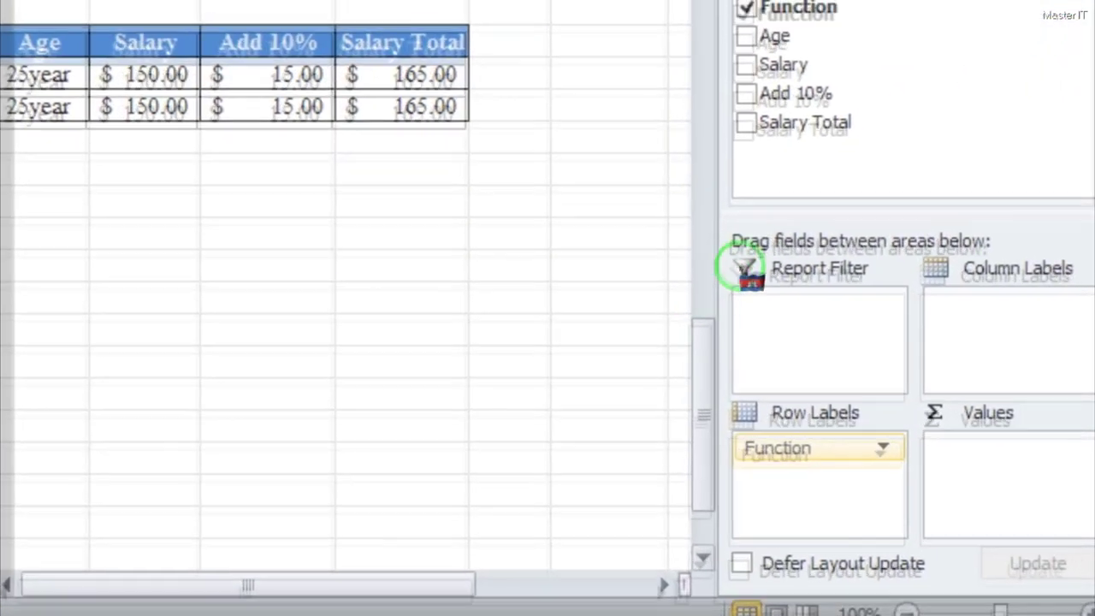
left_click_drag(744, 271, 735, 297)
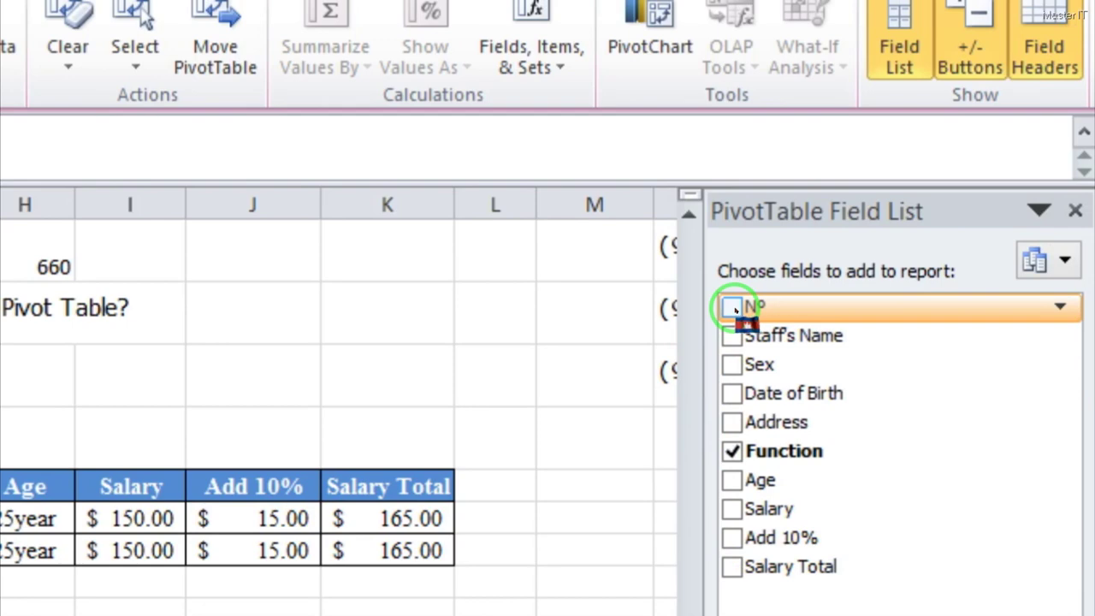
left_click(733, 308)
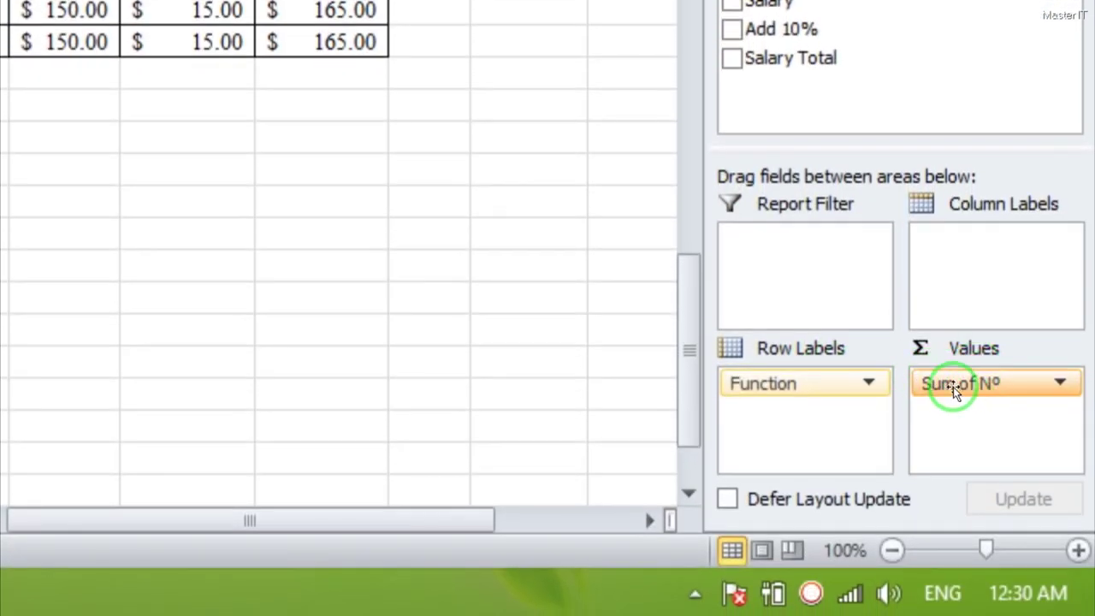
left_click_drag(954, 389, 956, 389)
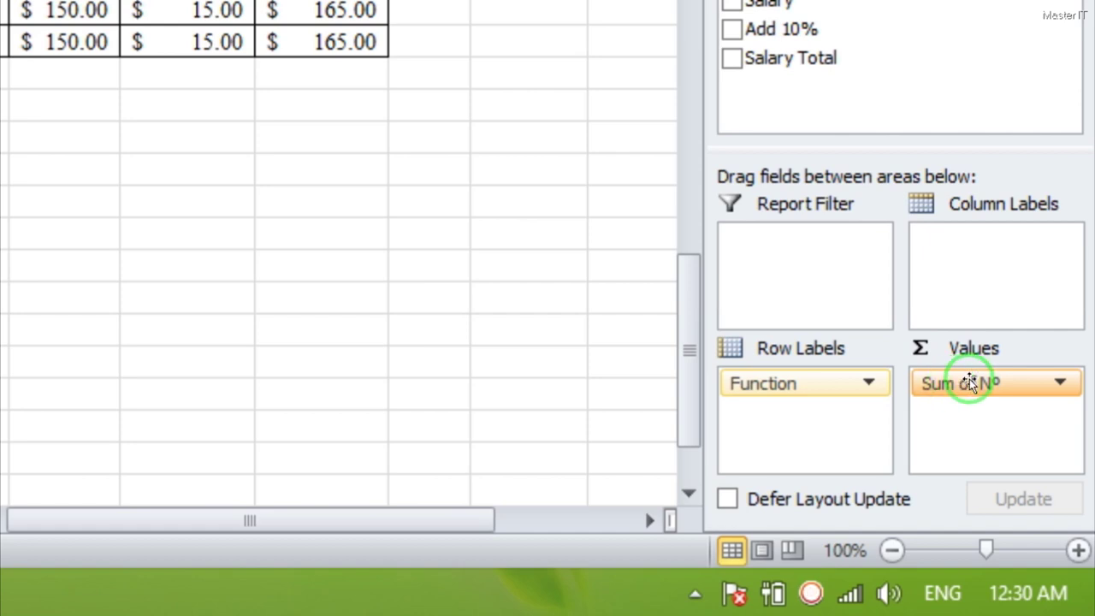
Switch the Nº value field from Sum to Count, giving 15 staff in the Grand Total.
left_click(969, 382)
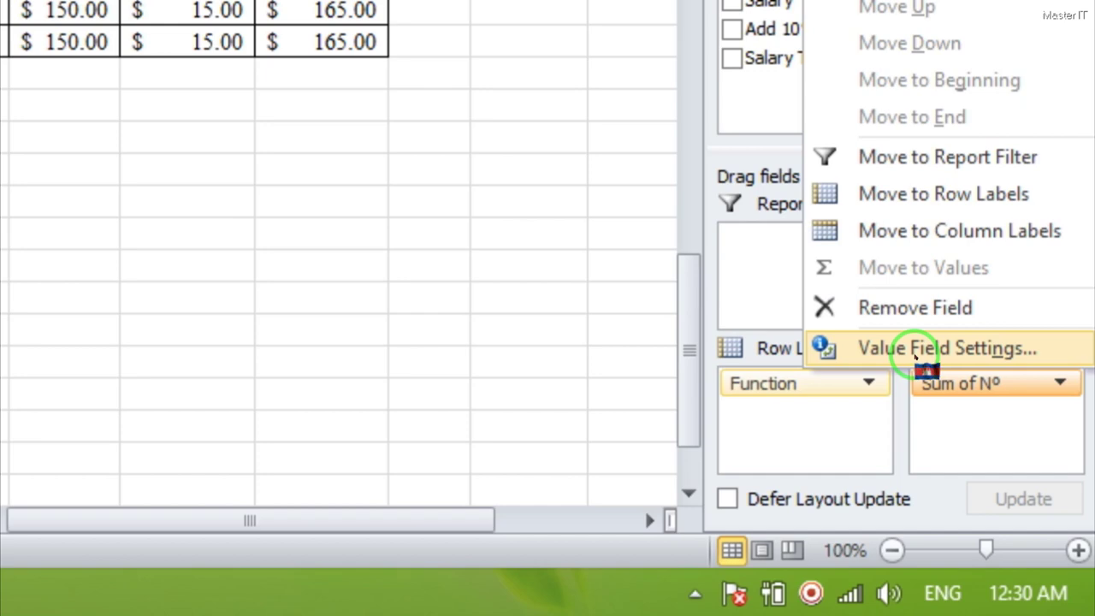
left_click(913, 348)
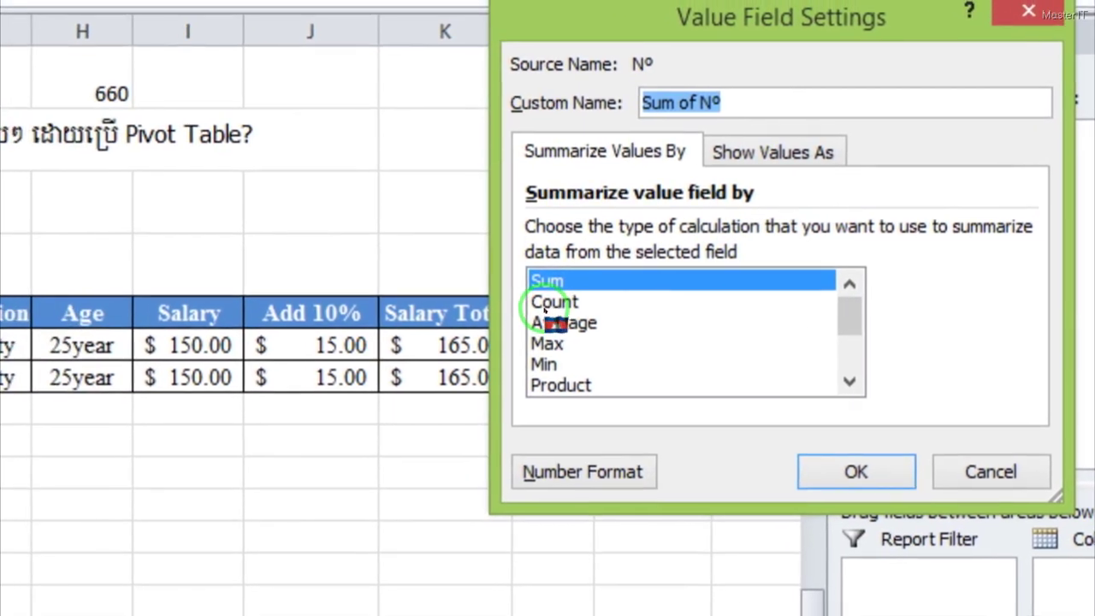
left_click(484, 292)
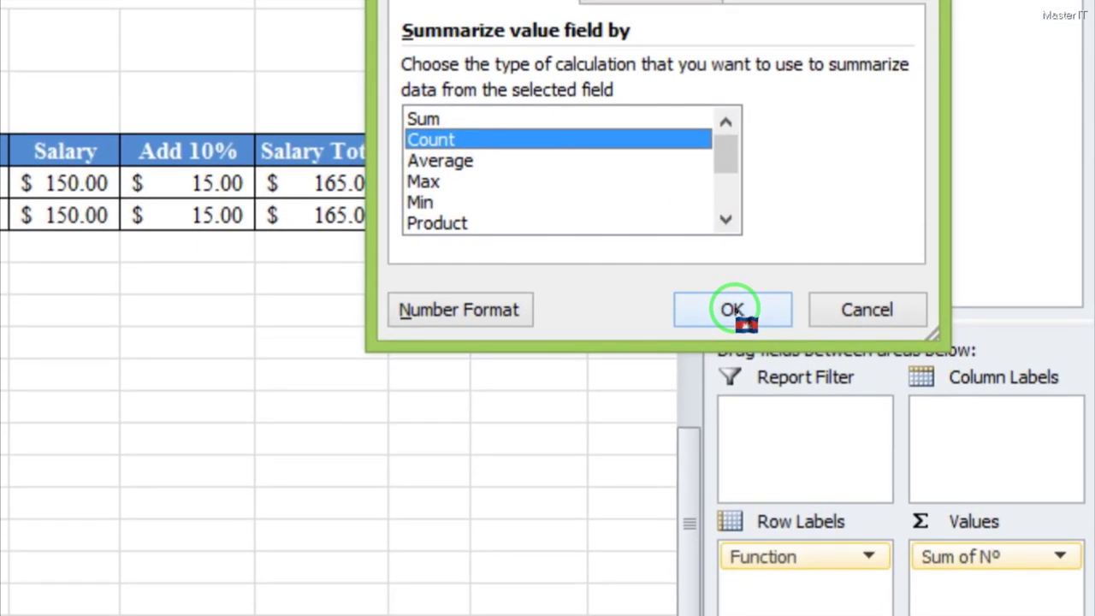
left_click(732, 310)
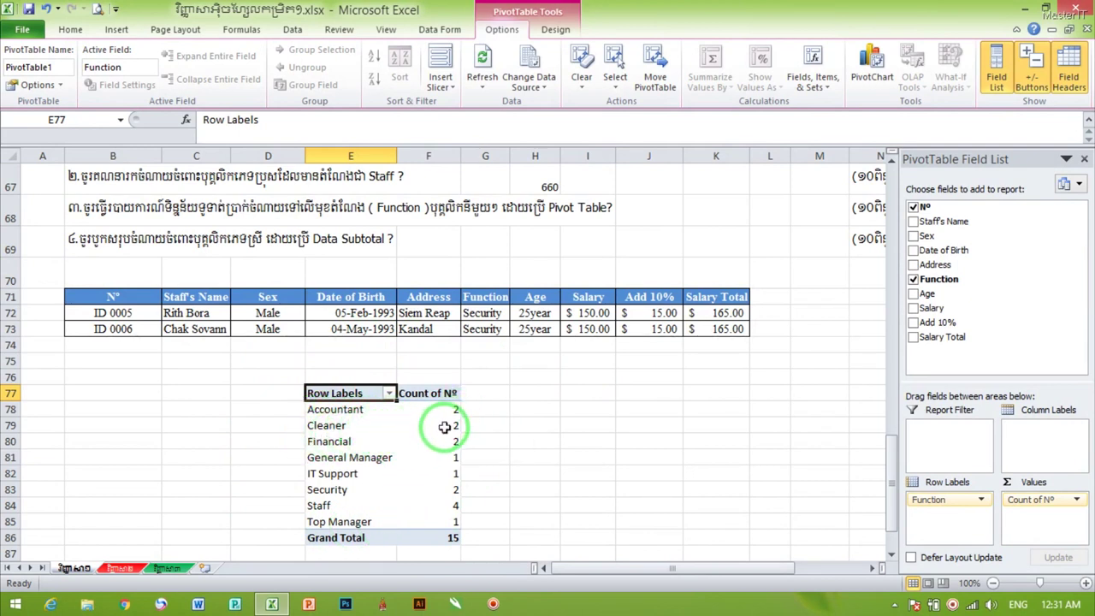
mouse_move(448, 425)
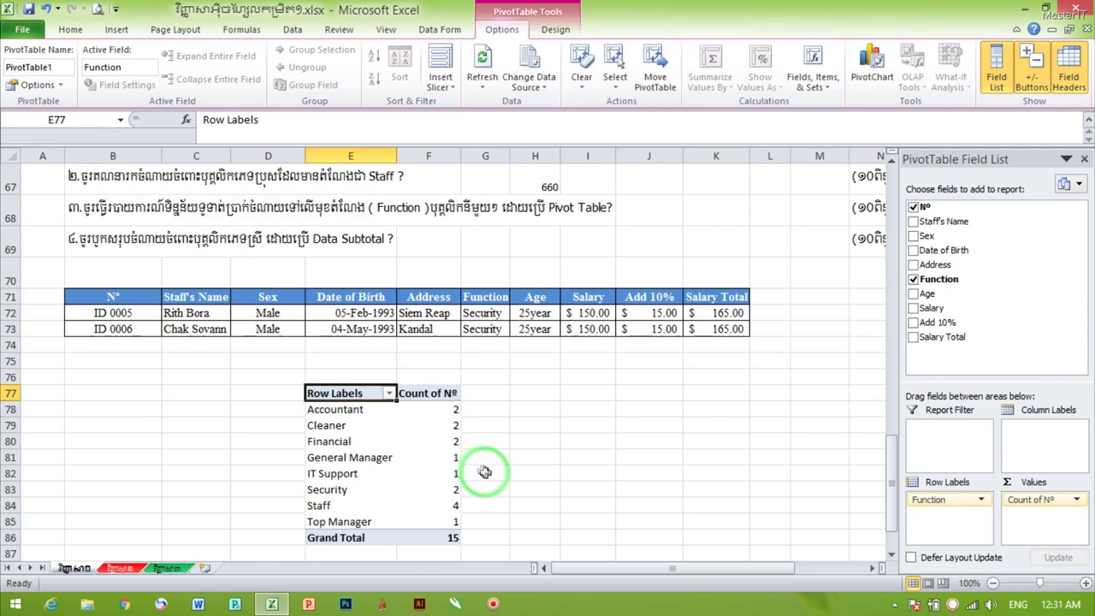
left_click_drag(948, 500, 956, 477)
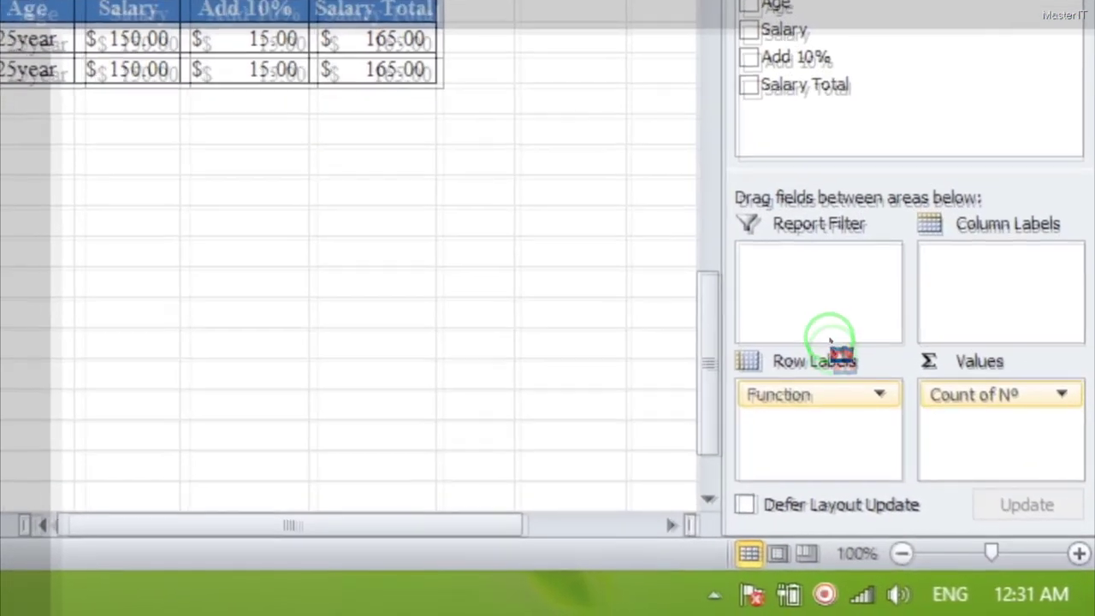
left_click_drag(833, 355, 736, 301)
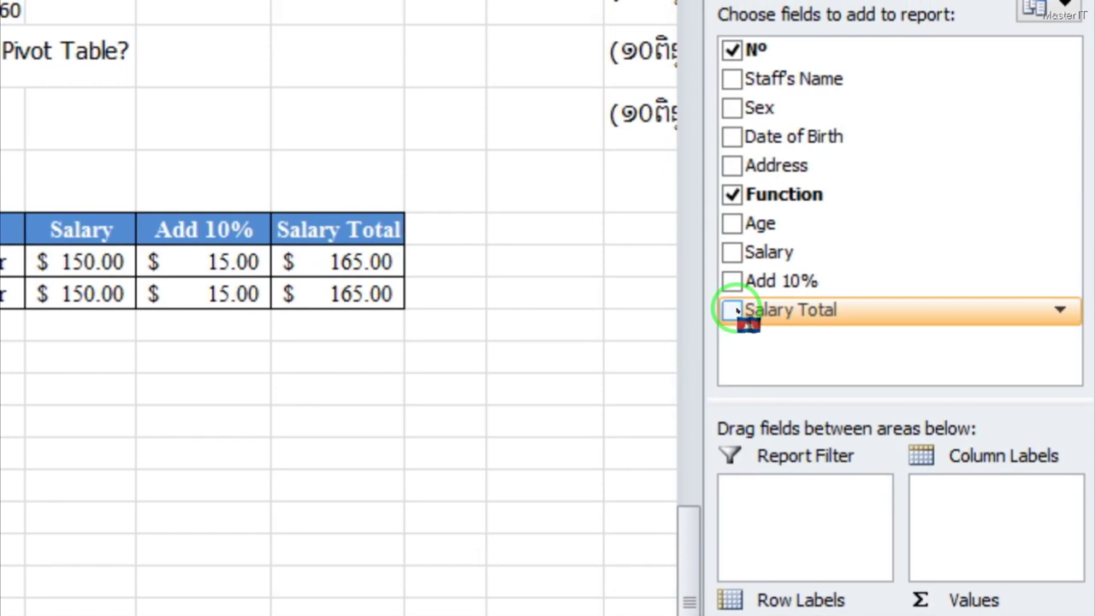
left_click(733, 311)
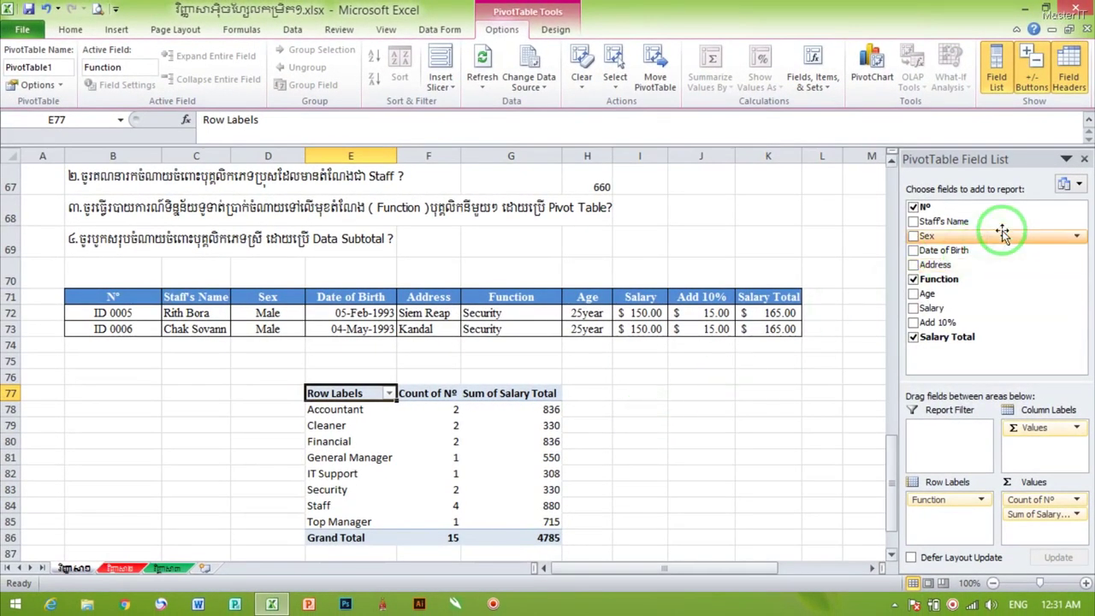
left_click(1083, 159)
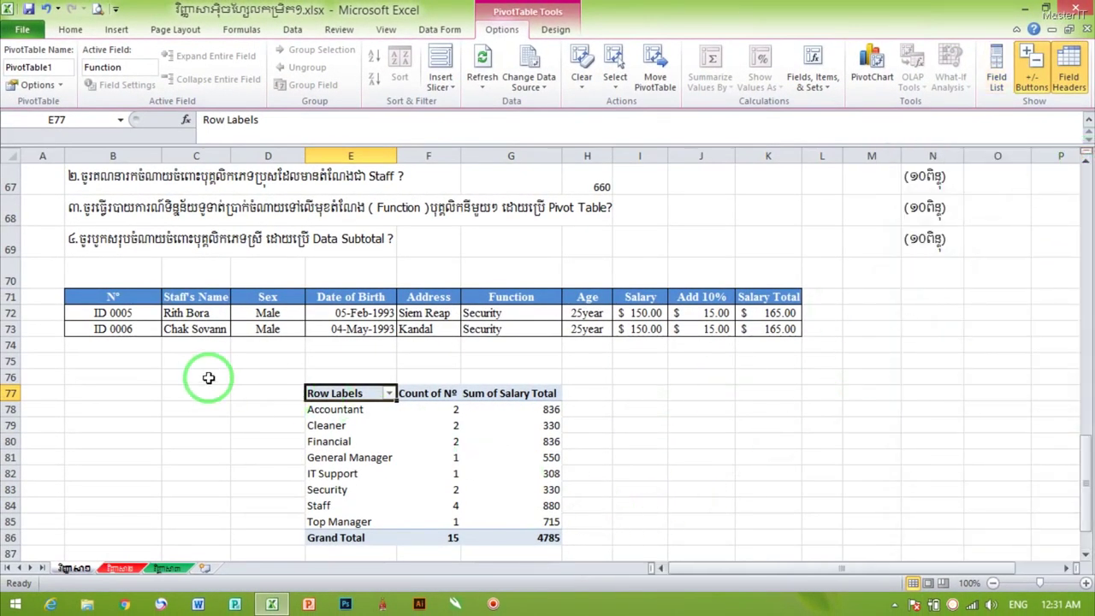
left_click_drag(240, 377, 581, 497)
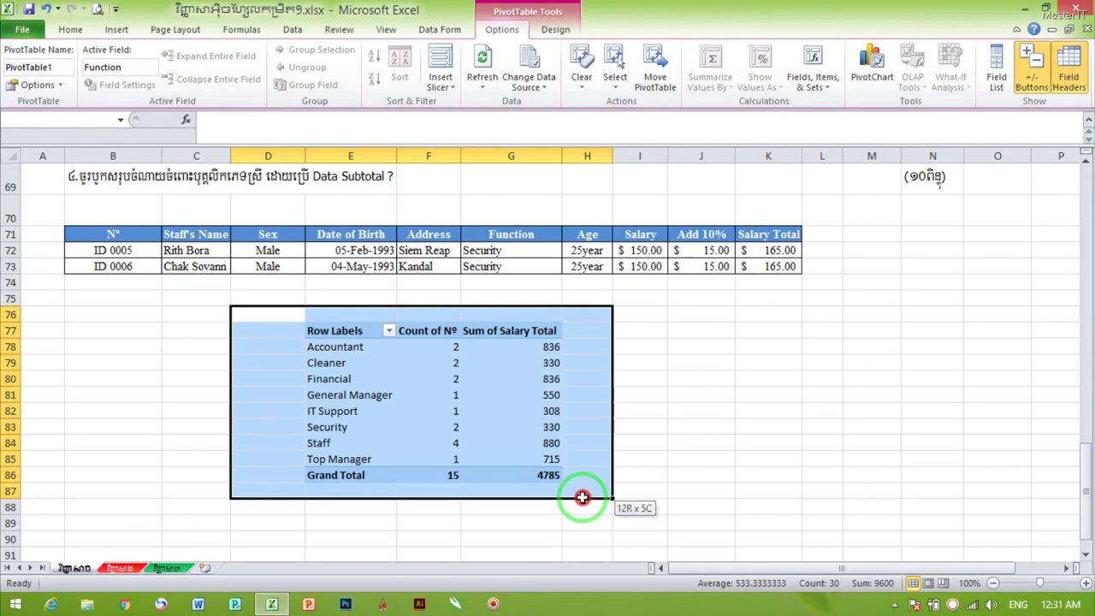
left_click(674, 437)
scroll(351, 347, "up", 1)
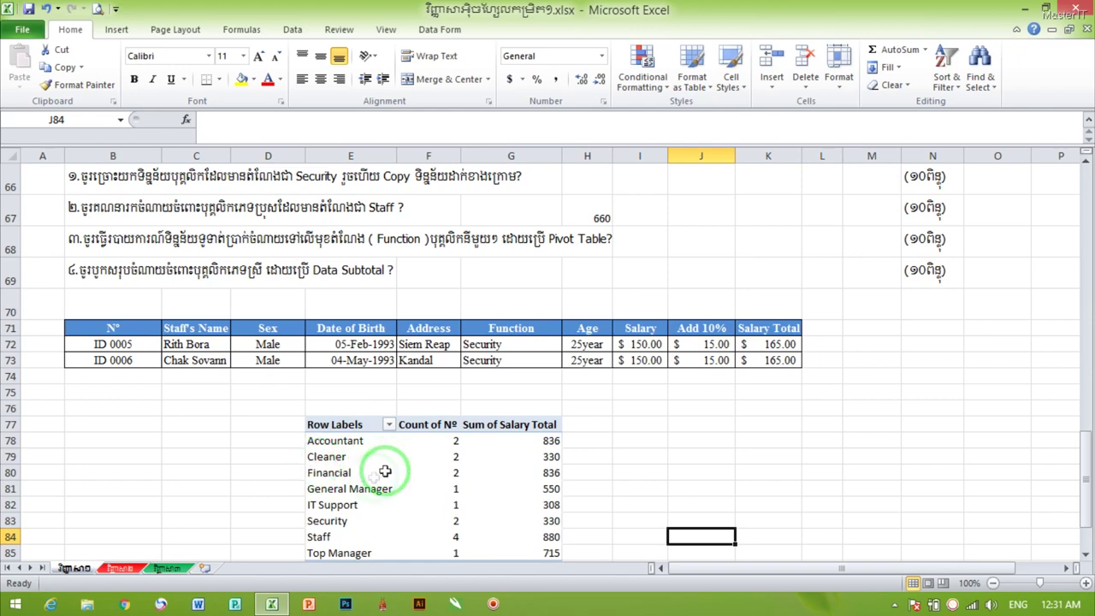
scroll(539, 445, "down", 1)
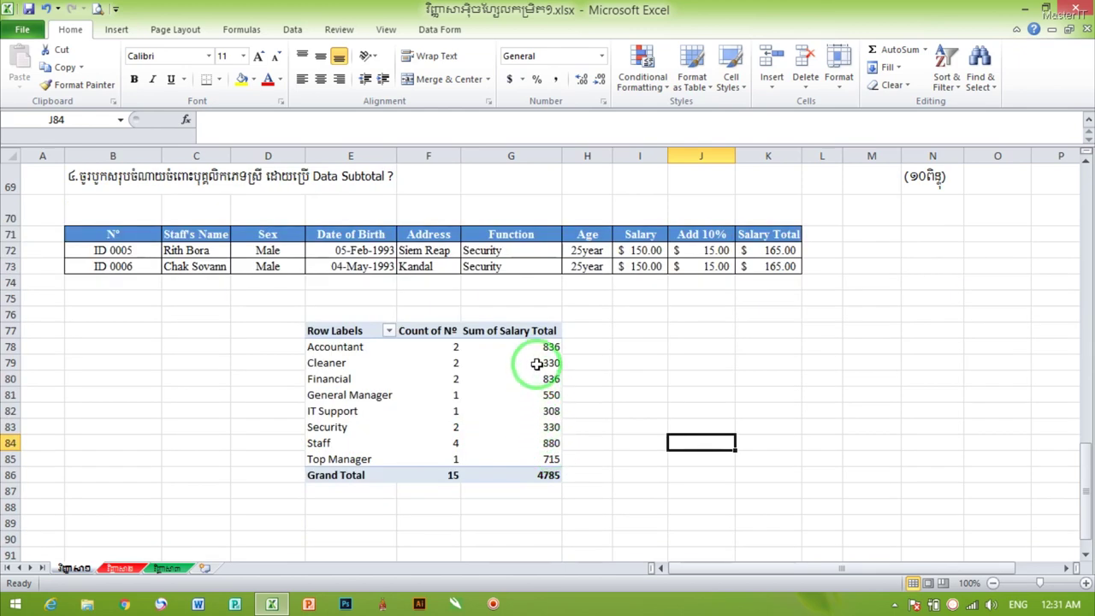
left_click_drag(528, 344, 533, 471)
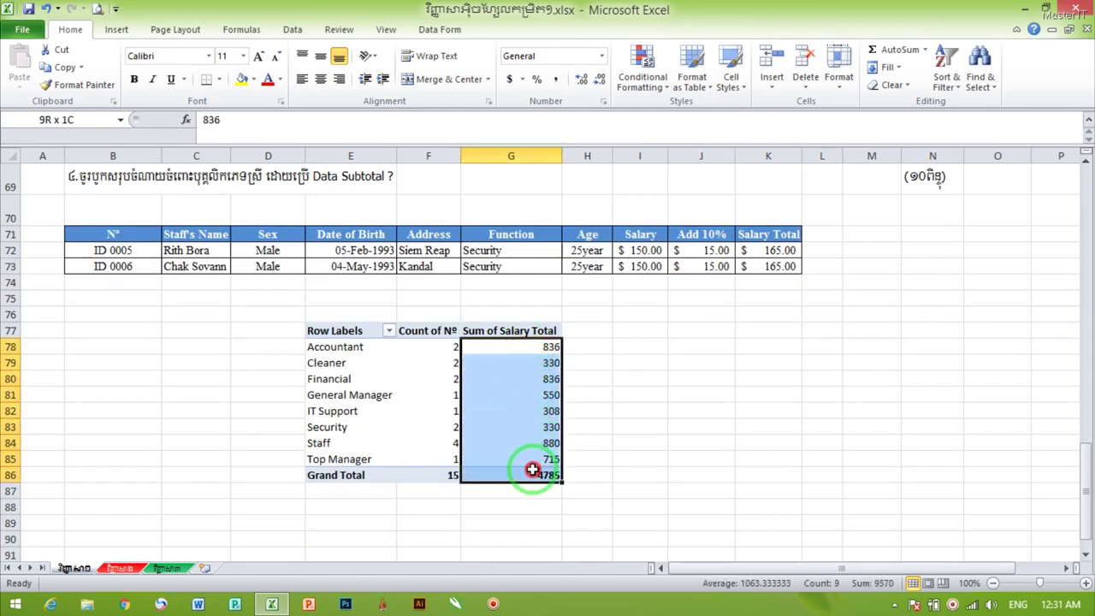
left_click(616, 394)
scroll(615, 394, "up", 1)
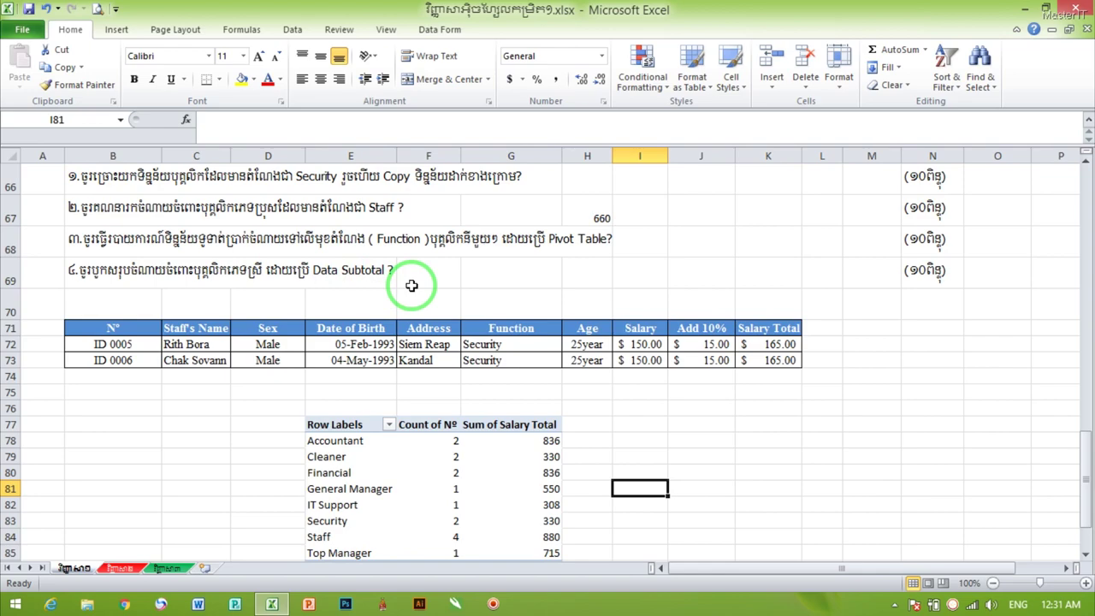
Sort the staff table A to Z by Sex, putting Female rows first.
scroll(411, 284, "up", 1)
scroll(411, 284, "up", 1)
scroll(412, 285, "up", 3)
scroll(412, 284, "up", 1)
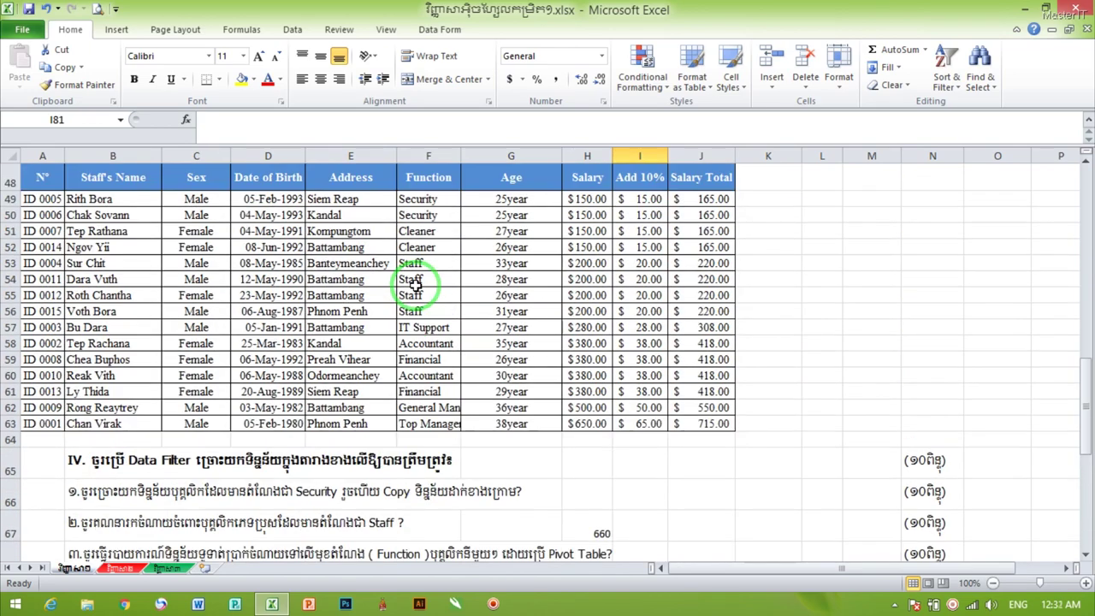
left_click_drag(35, 180, 701, 423)
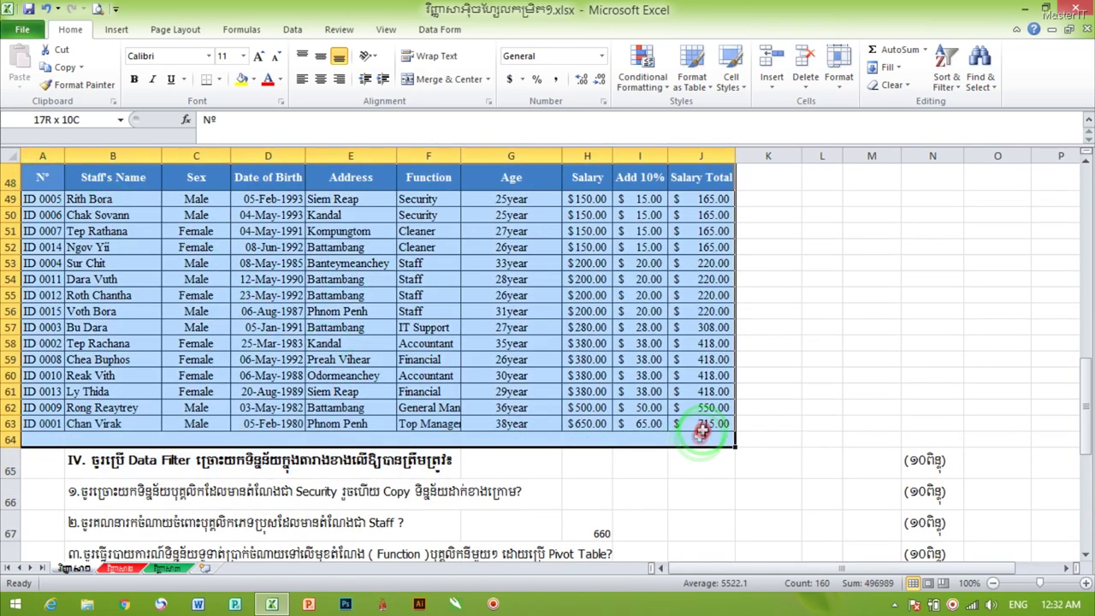
left_click(195, 177)
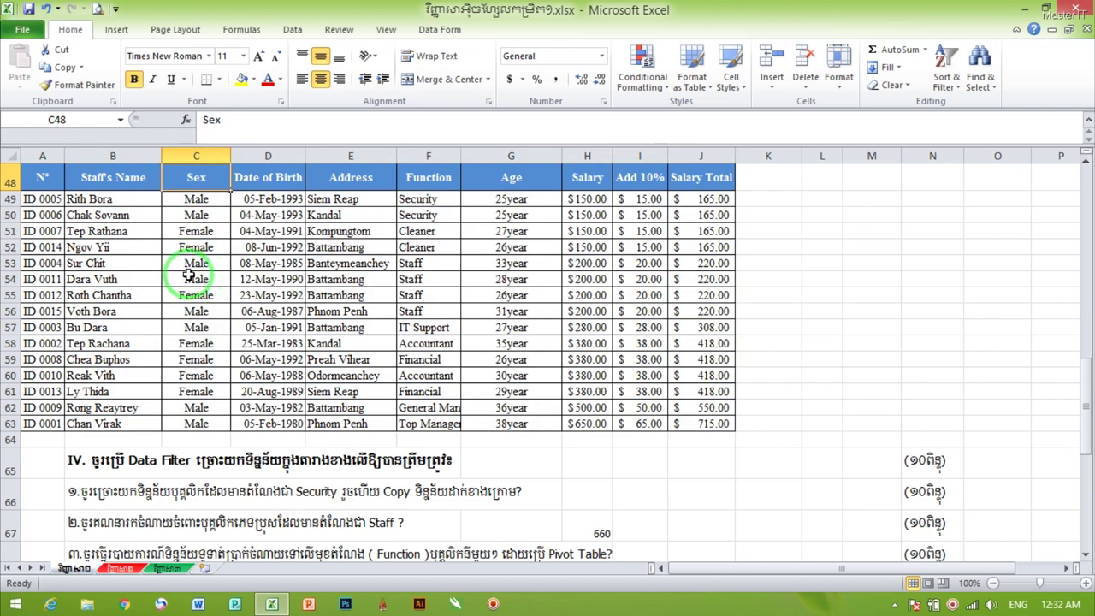
left_click(420, 178)
left_click(513, 177)
left_click(621, 177)
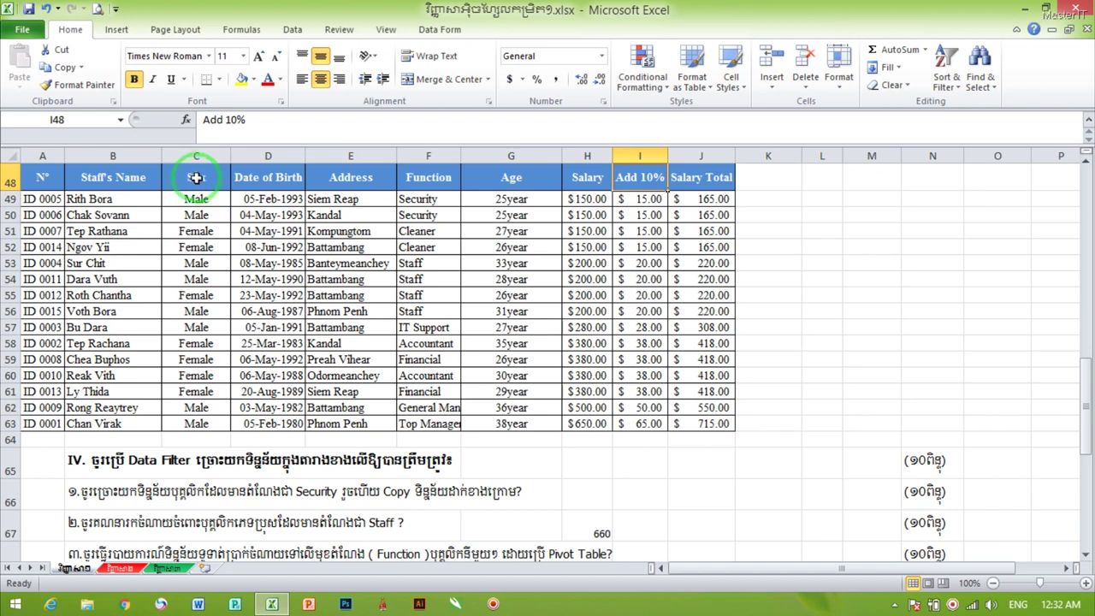
left_click(195, 177)
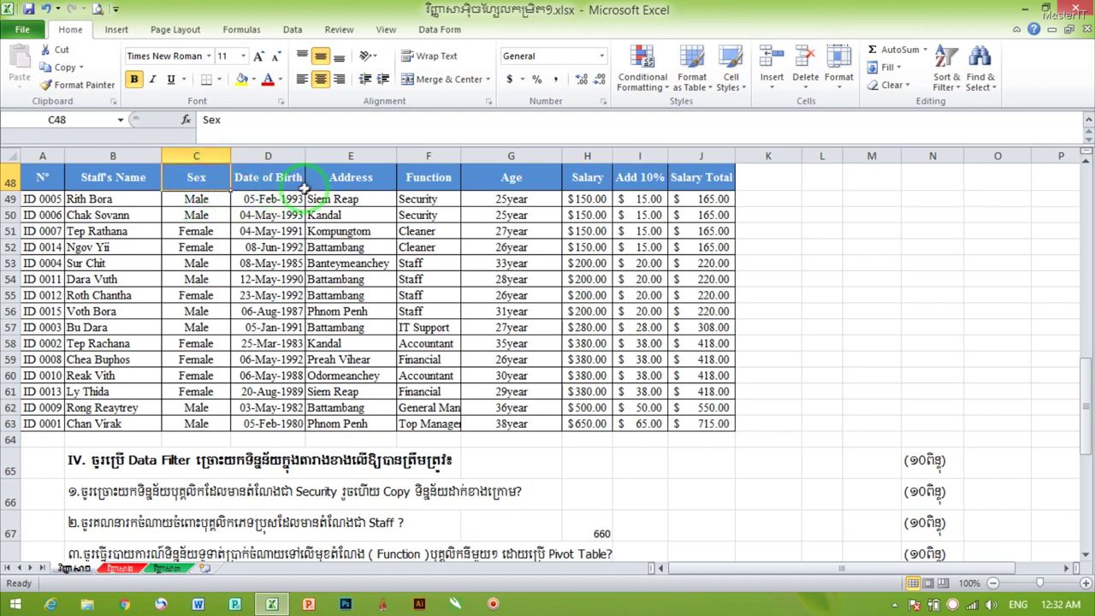
left_click(292, 29)
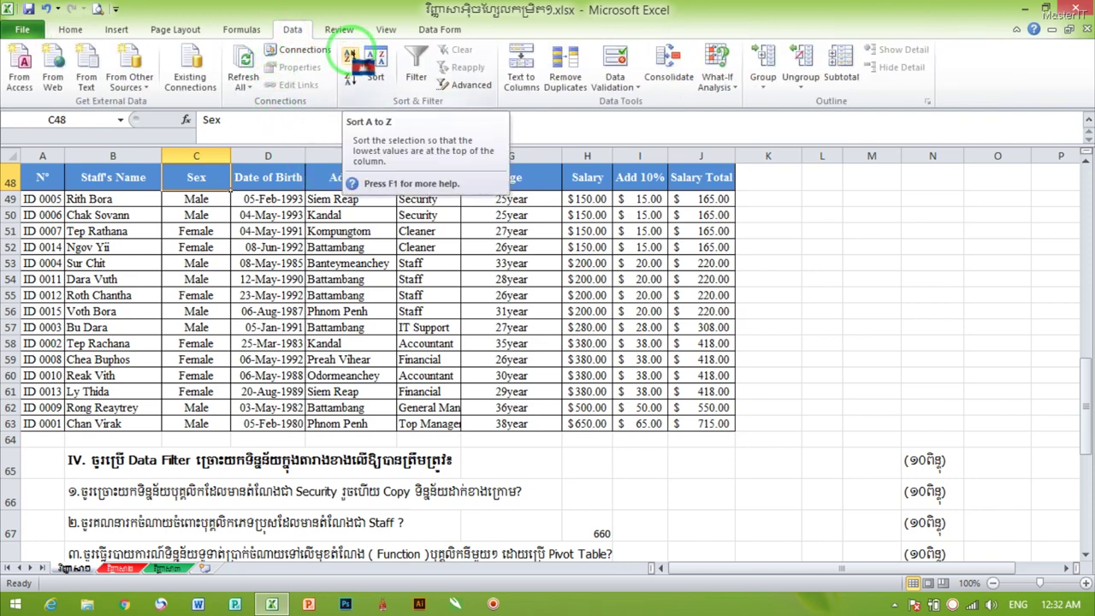
left_click(350, 57)
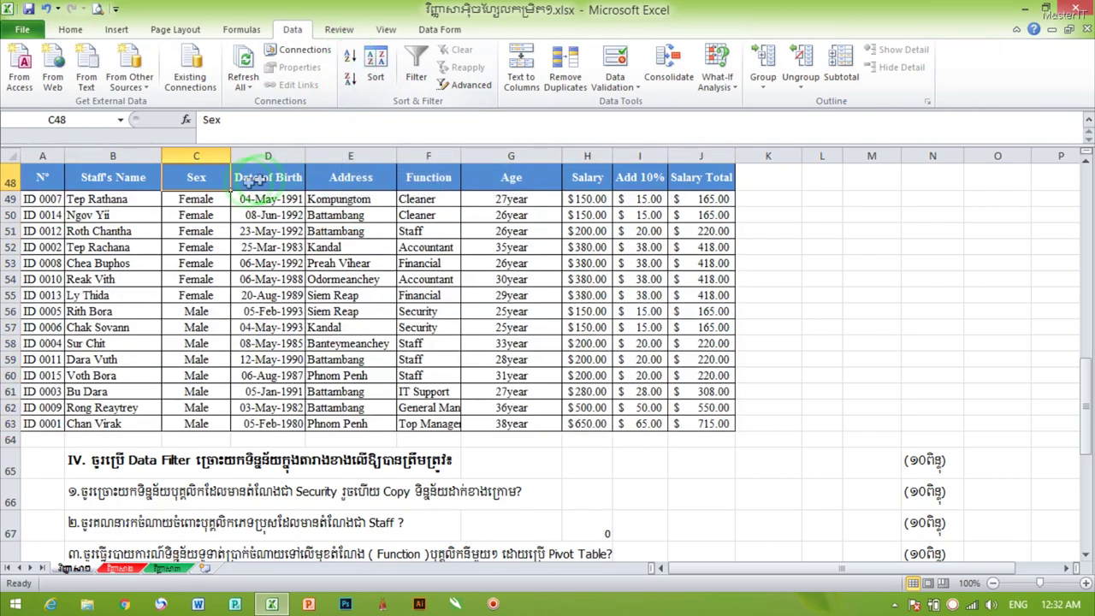
Bring up the Subtotal dialog for the sorted staff table.
left_click_drag(196, 197, 196, 414)
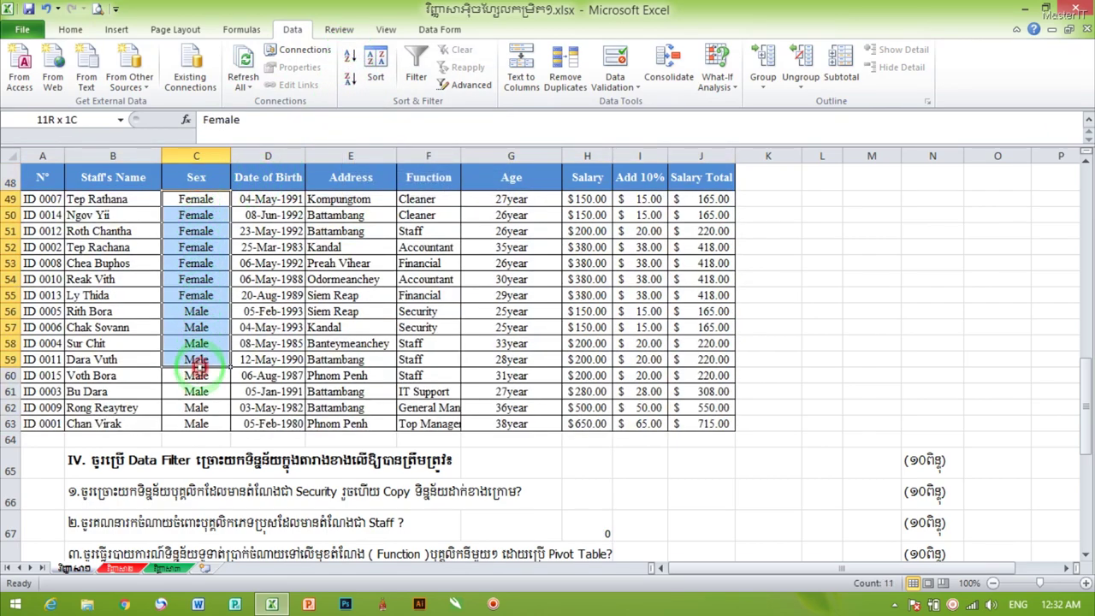
scroll(196, 390, "up", 1)
left_click(194, 238)
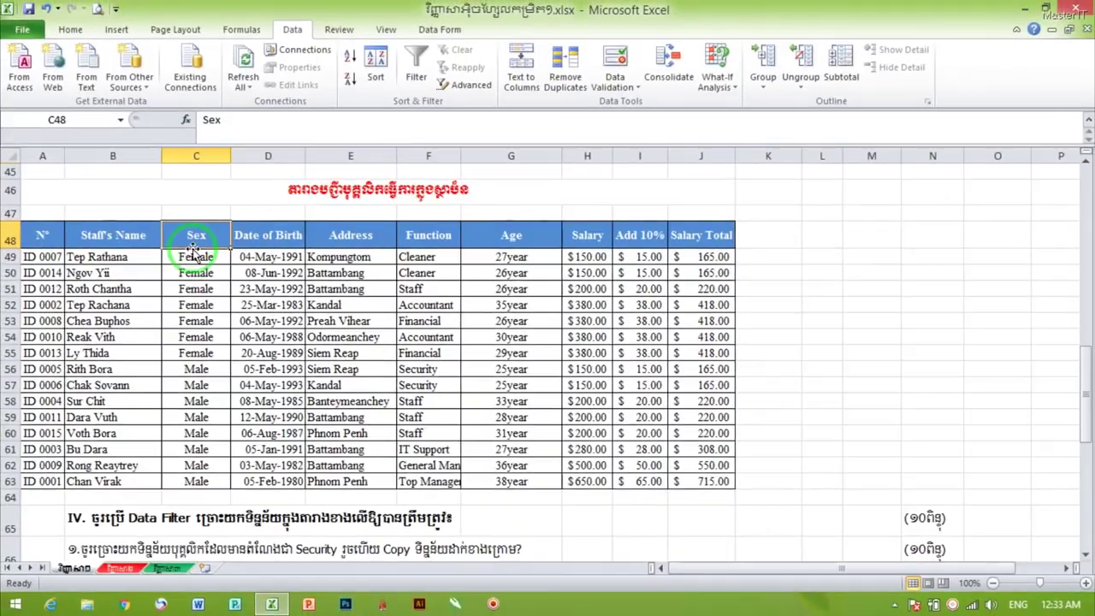
left_click(293, 31)
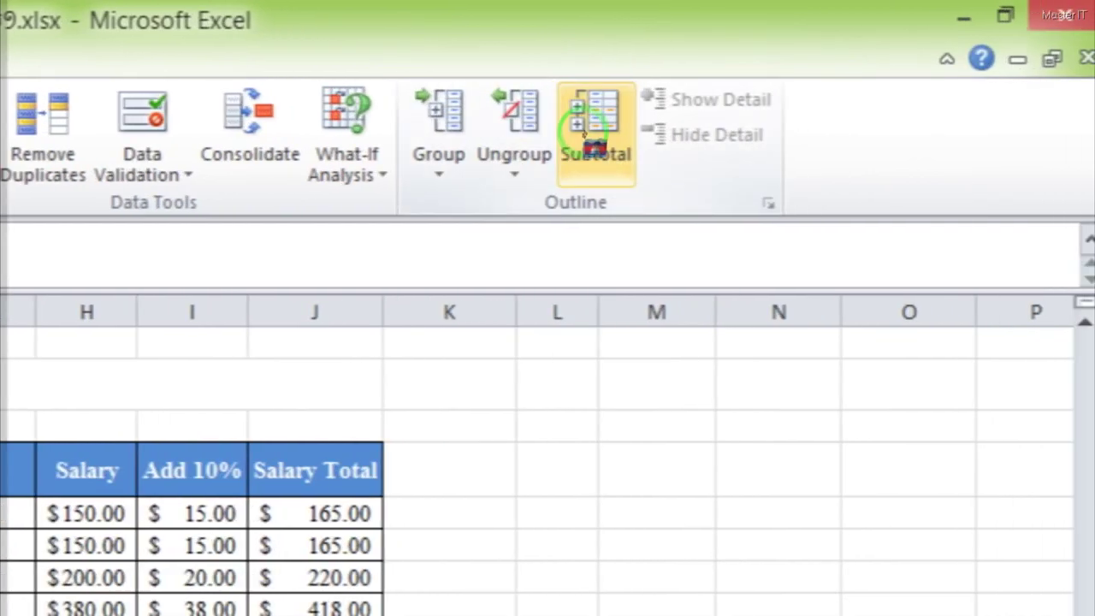
left_click(587, 158)
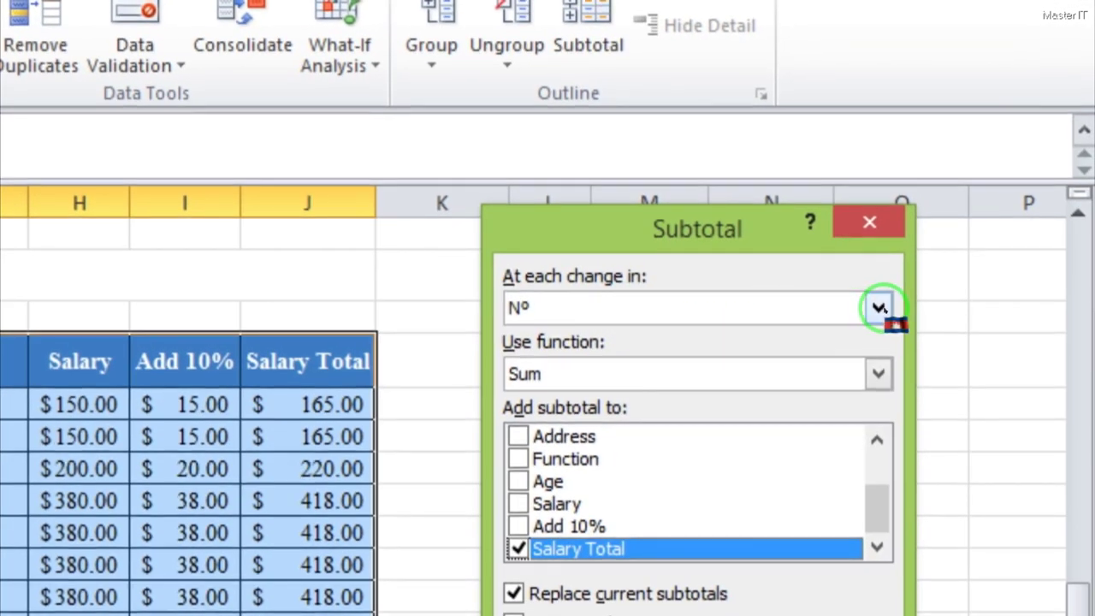
Add Sum subtotals of Salary Total at each change in Sex.
left_click(878, 306)
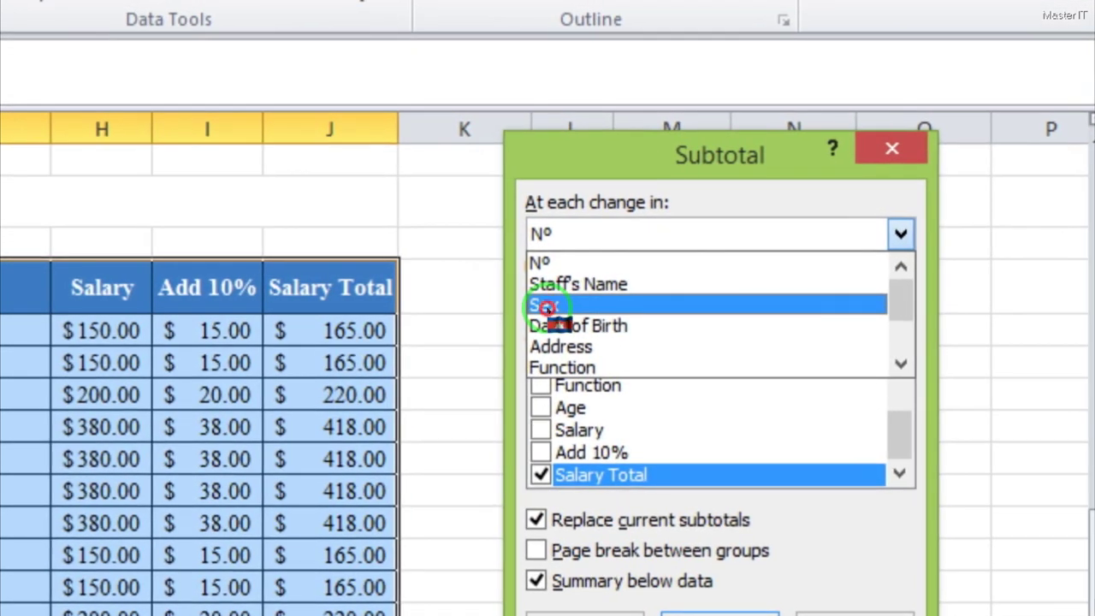
left_click(546, 306)
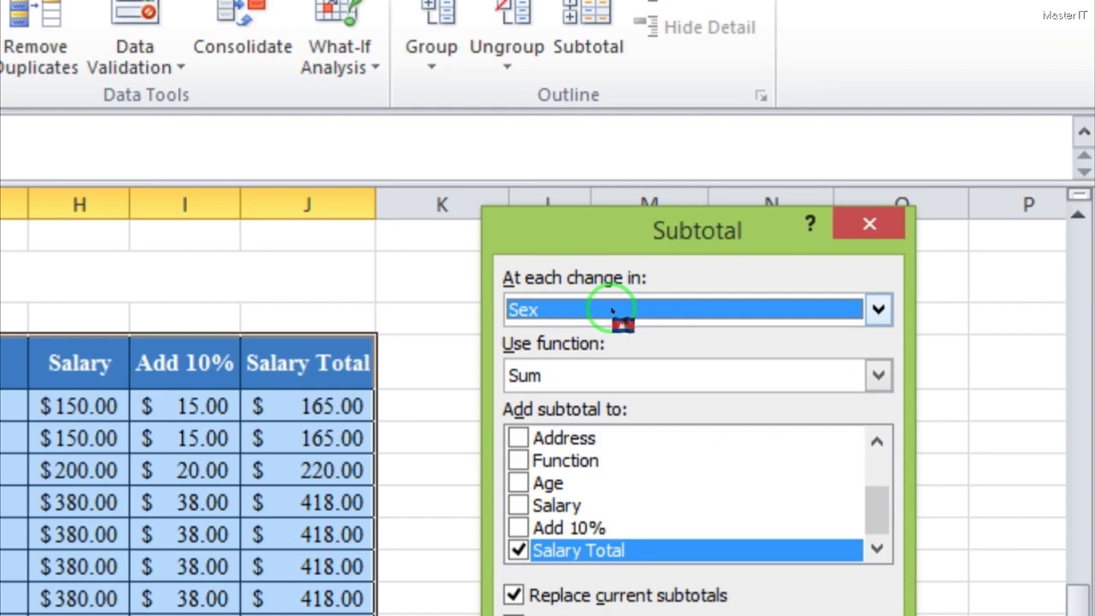
left_click(612, 311)
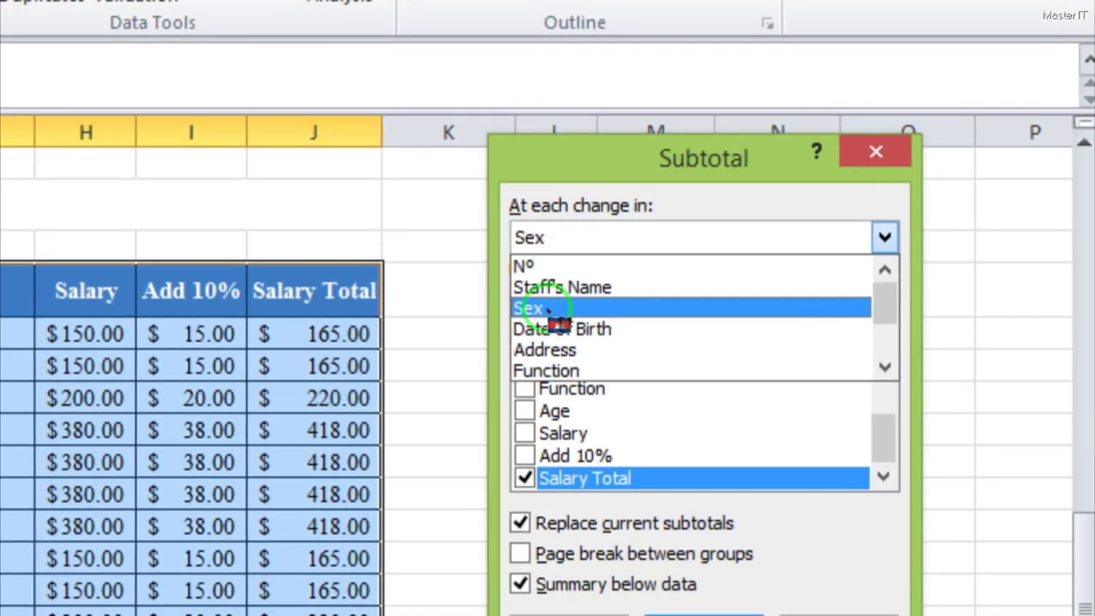
left_click(547, 309)
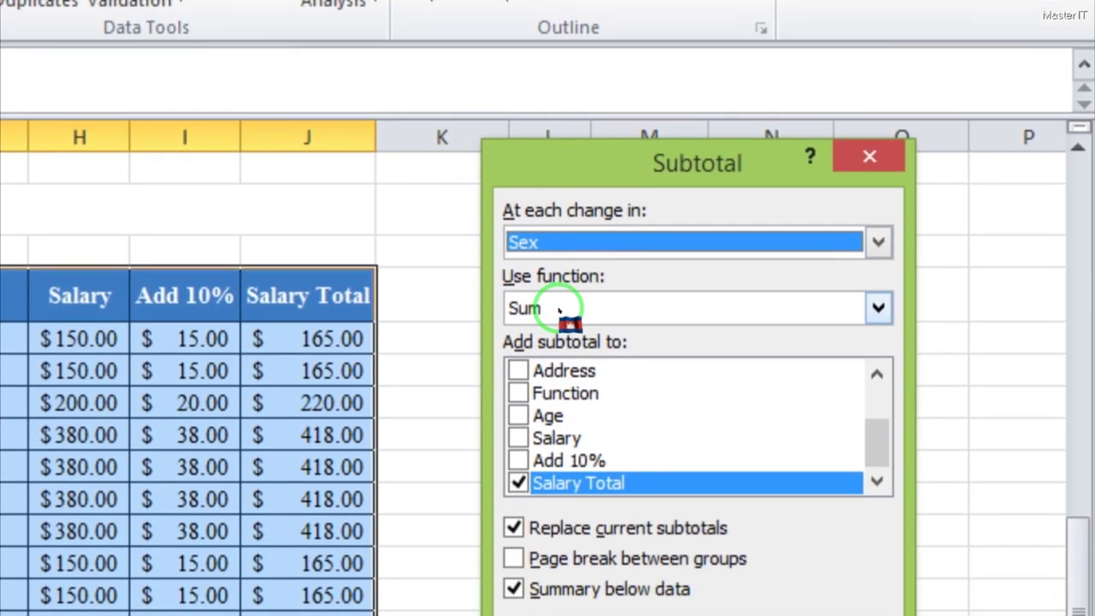
left_click(557, 309)
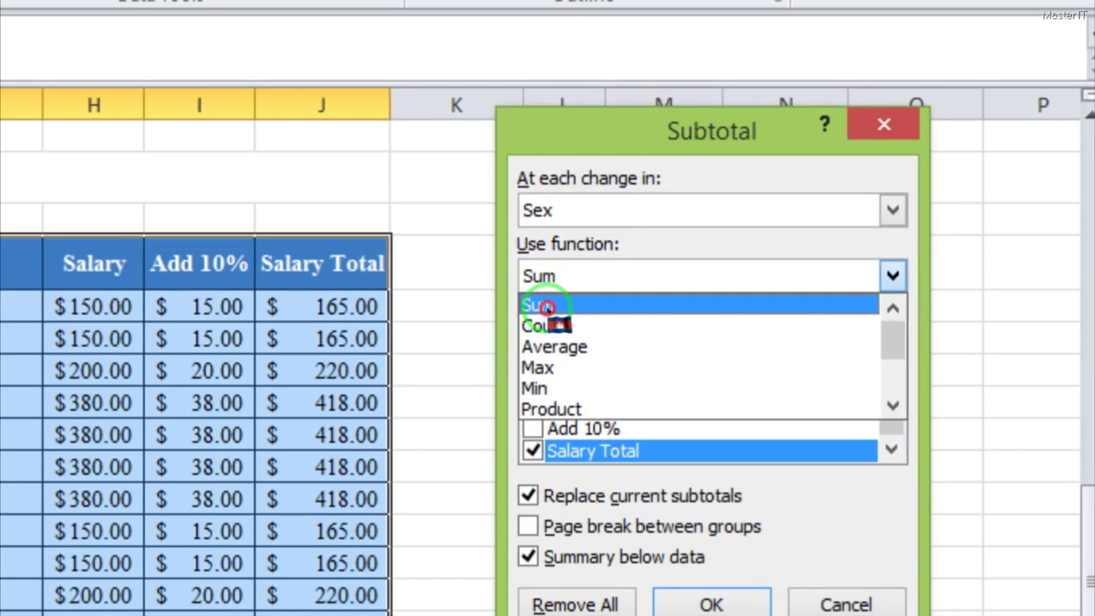
left_click(541, 306)
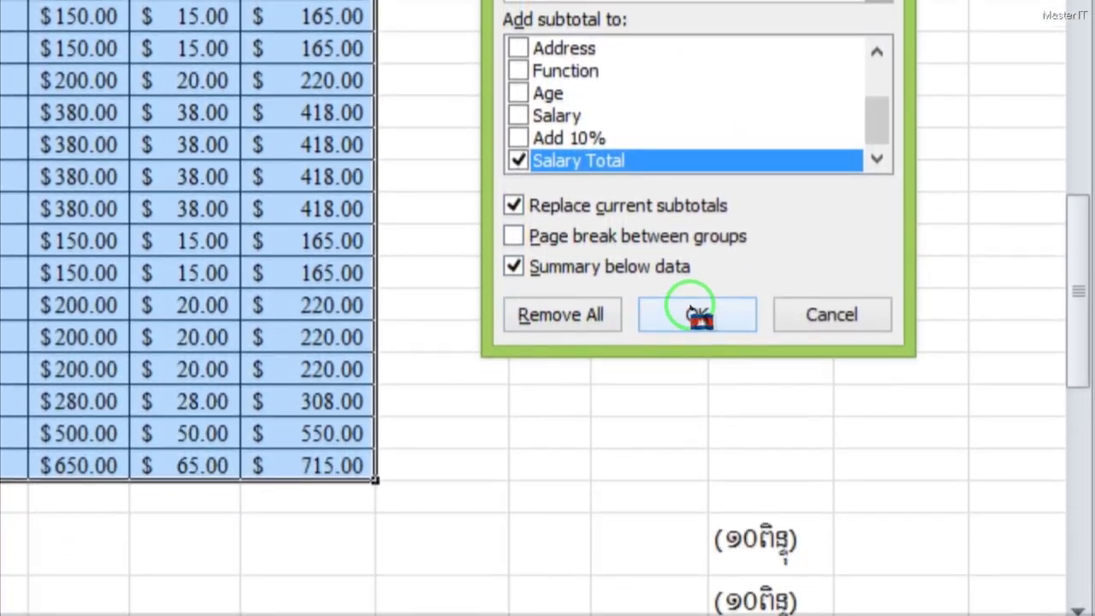
left_click(696, 296)
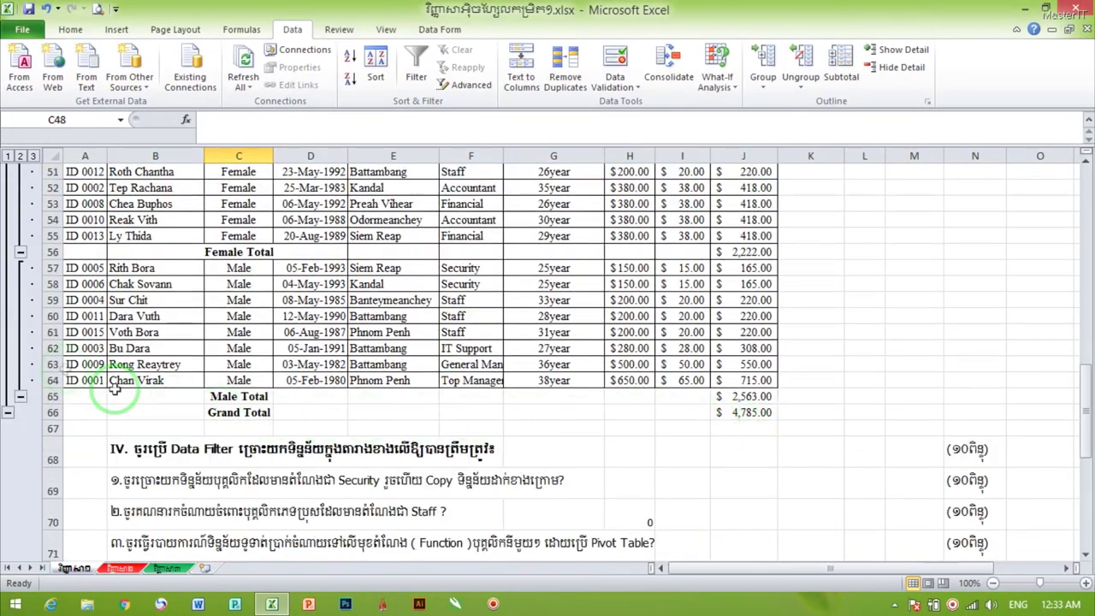
scroll(264, 353, "up", 2)
left_click_drag(76, 231, 745, 531)
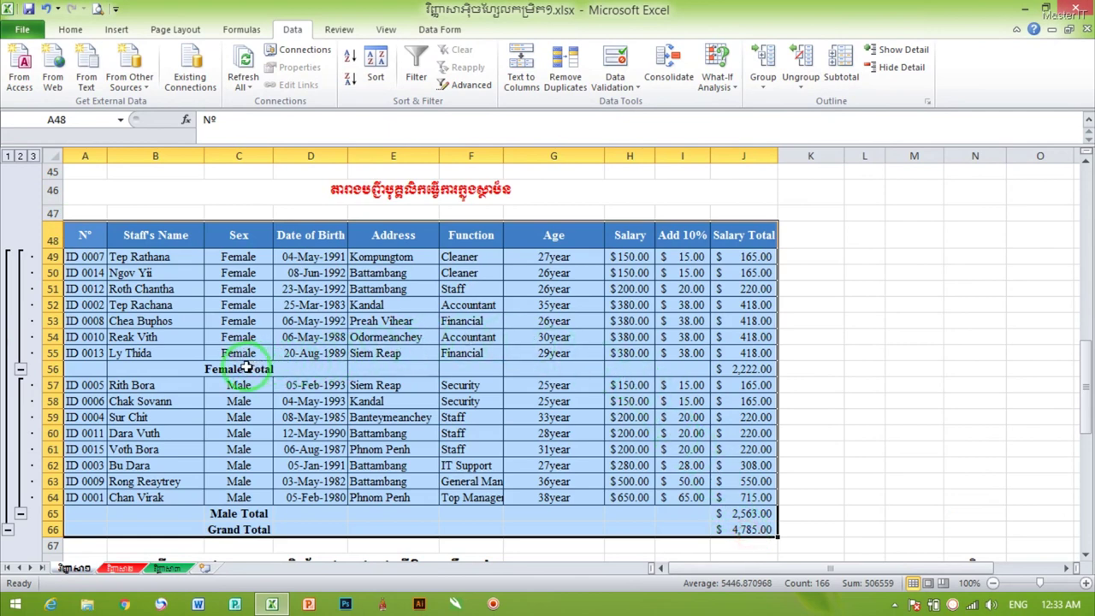
left_click(389, 370)
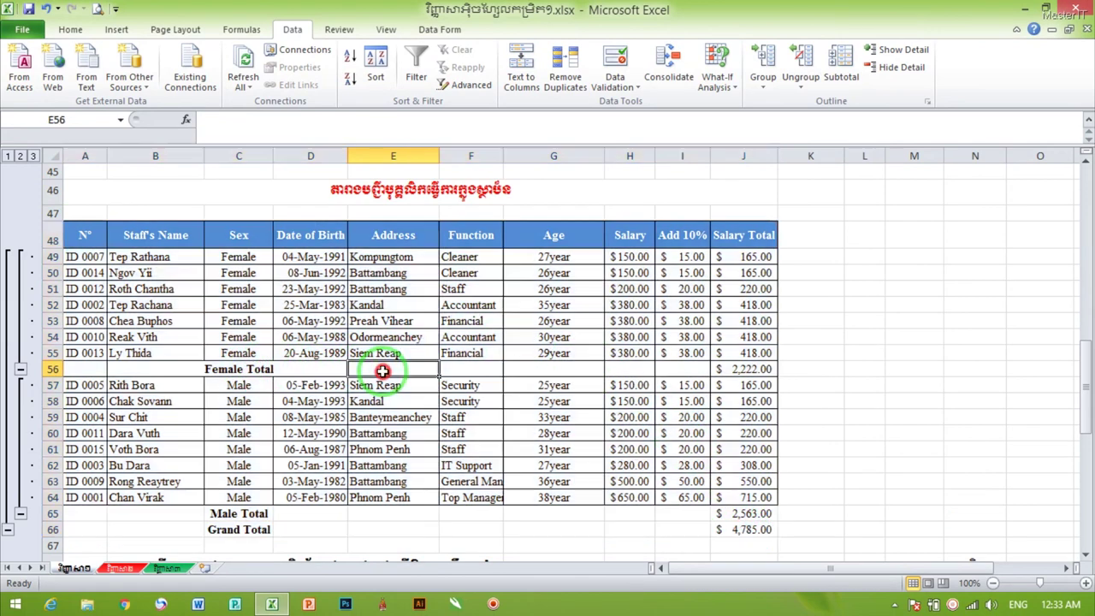
left_click(739, 369)
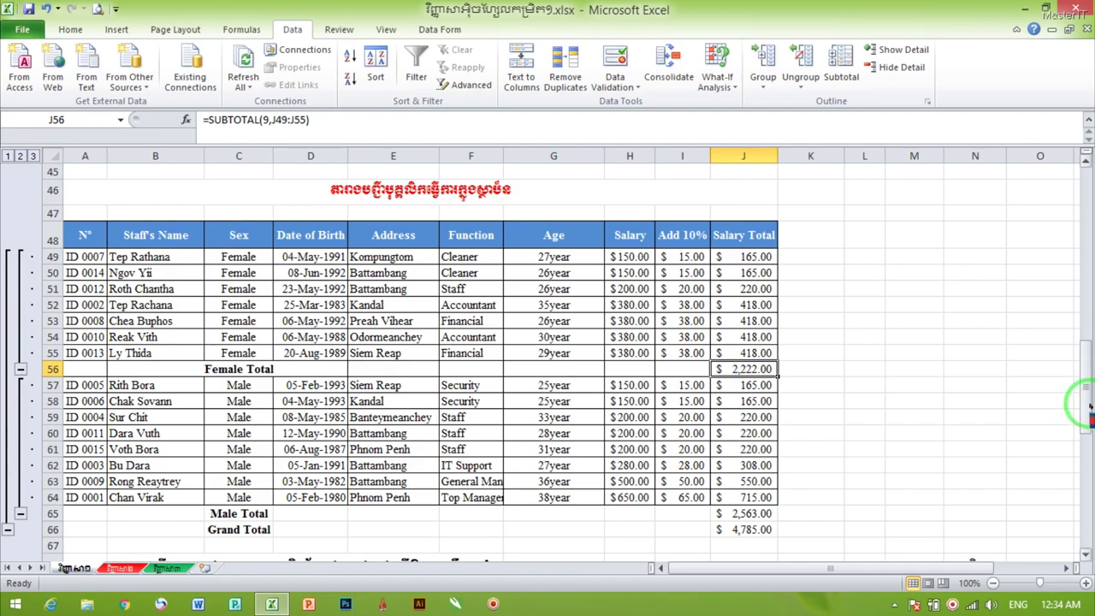
left_click_drag(1084, 403, 1079, 221)
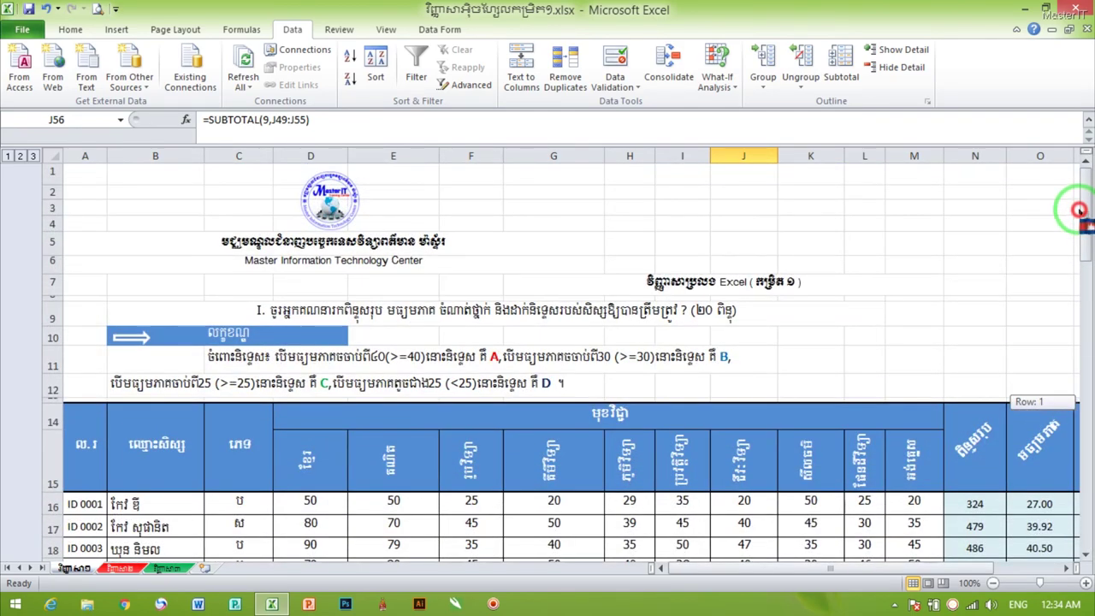
left_click_drag(1084, 229, 1084, 232)
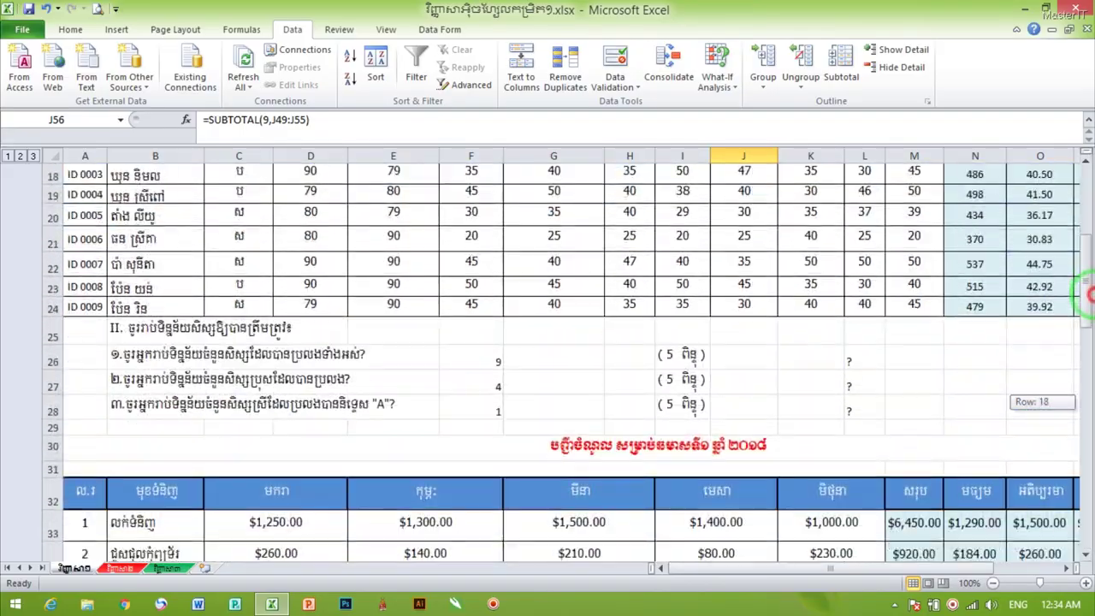